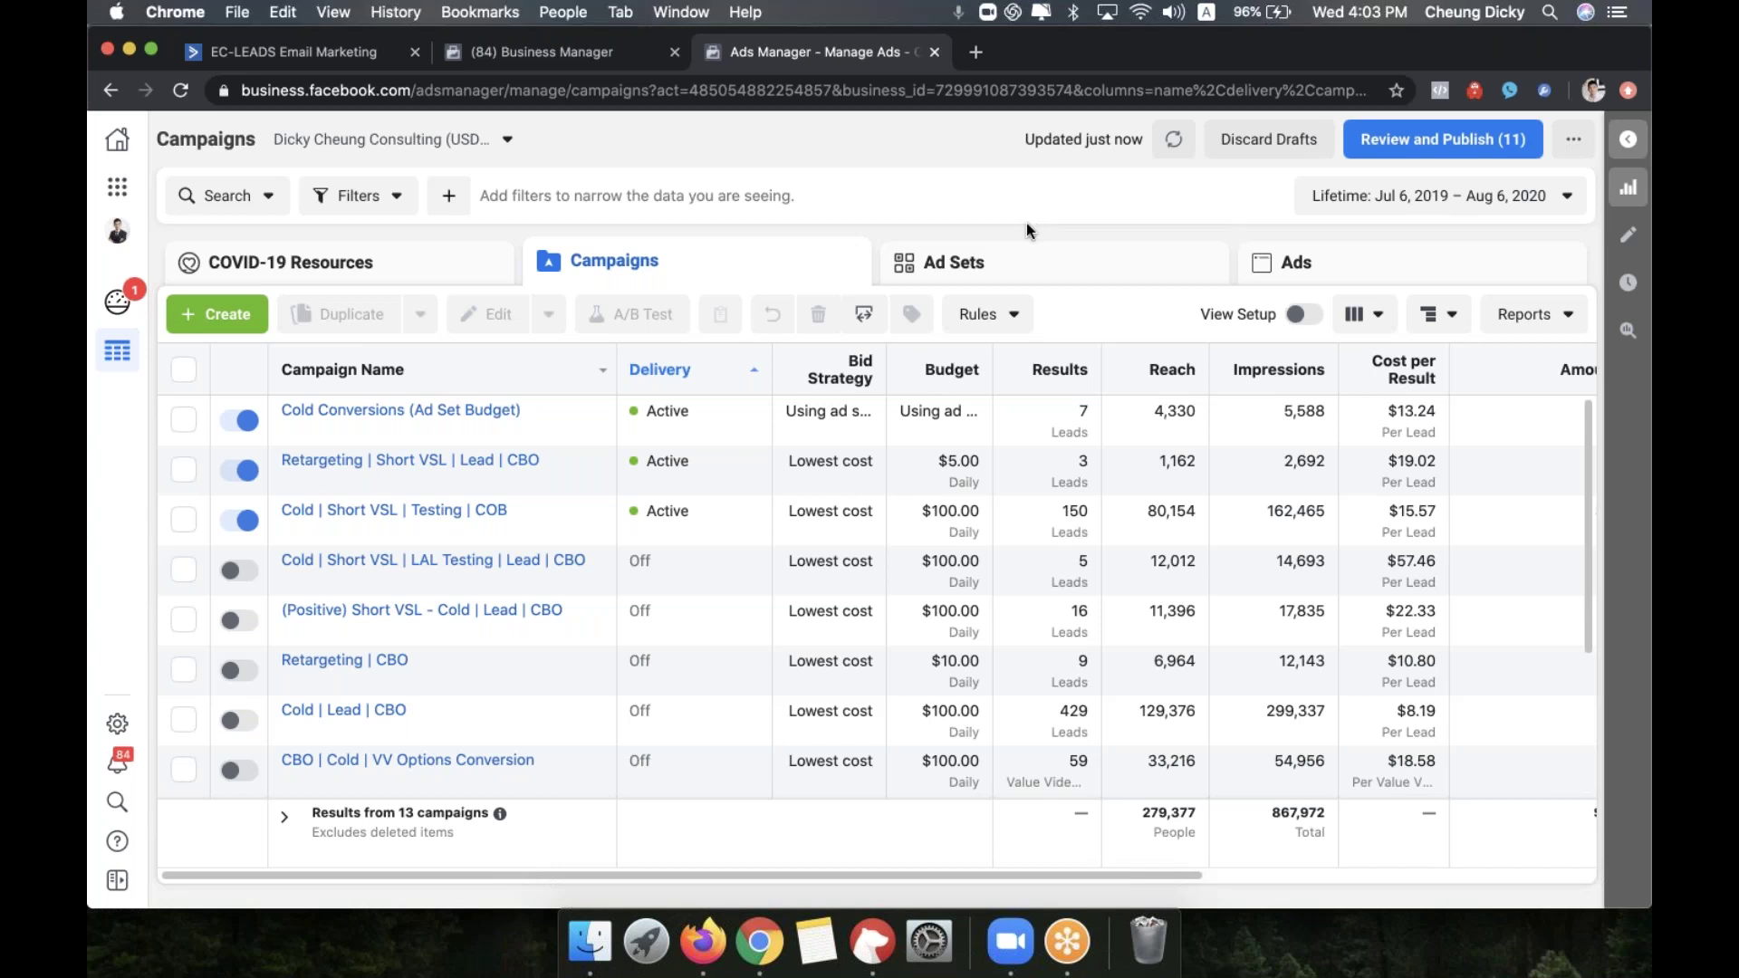
# Open the Cold Conversions (Ad Set Budget) campaign's ad sets and select the US 23+ ad set
pyautogui.click(352, 409)
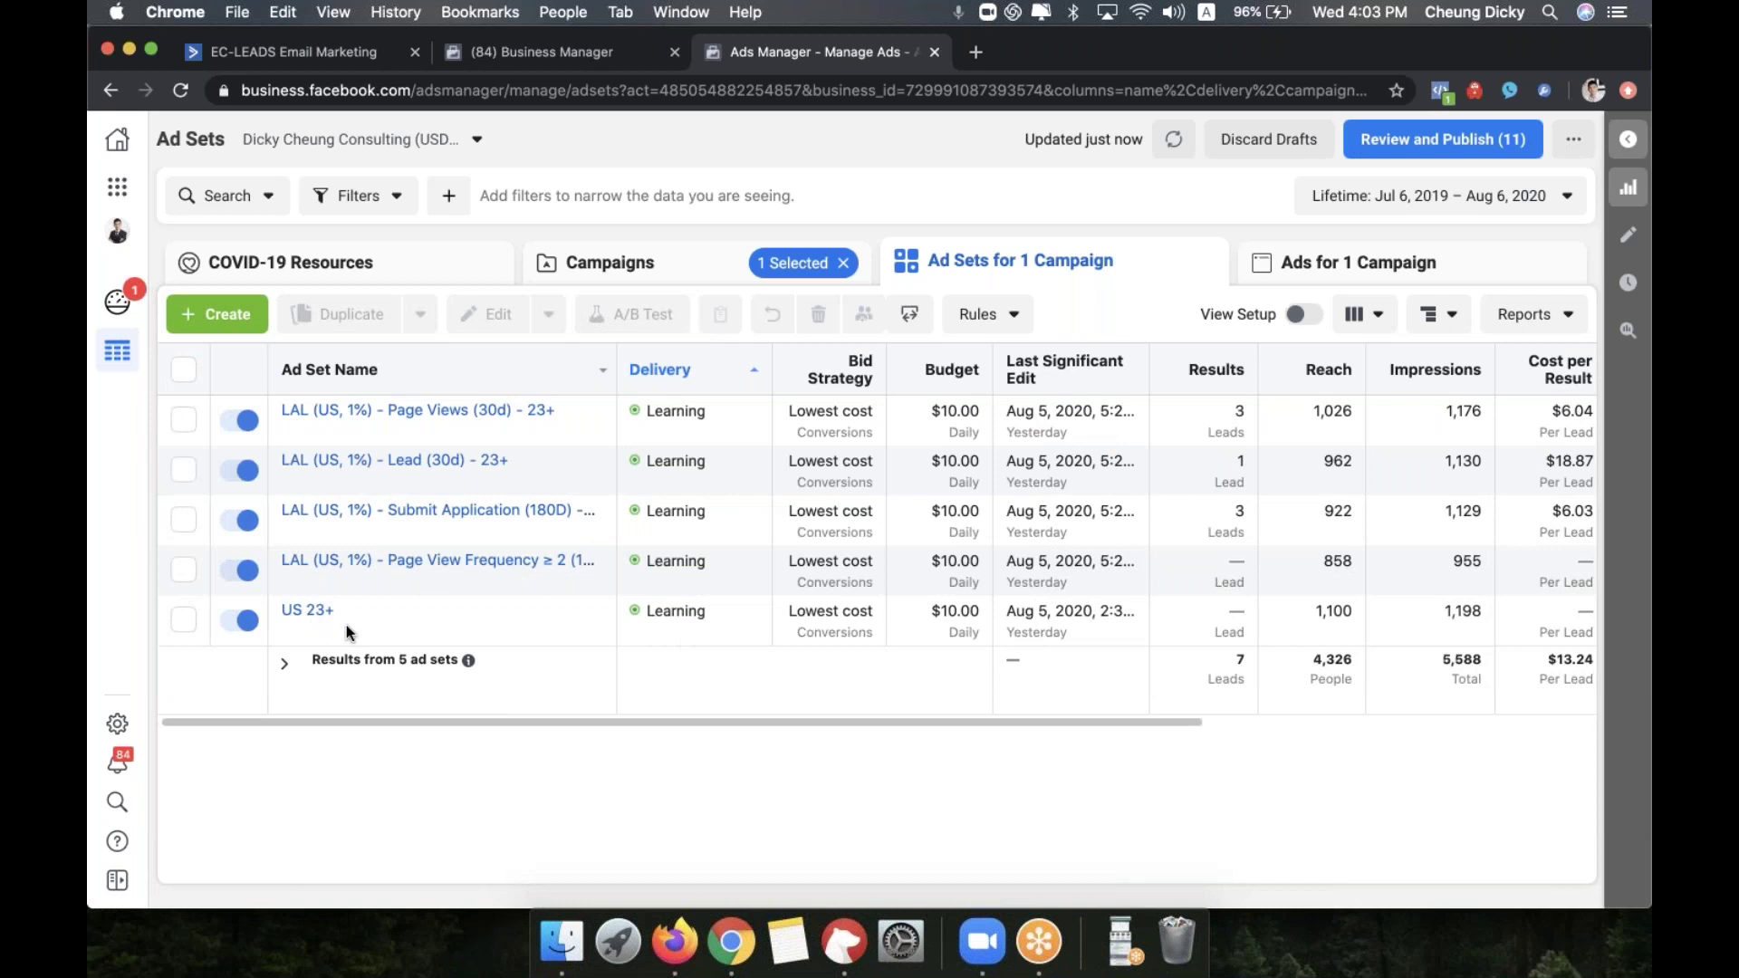
pyautogui.click(310, 619)
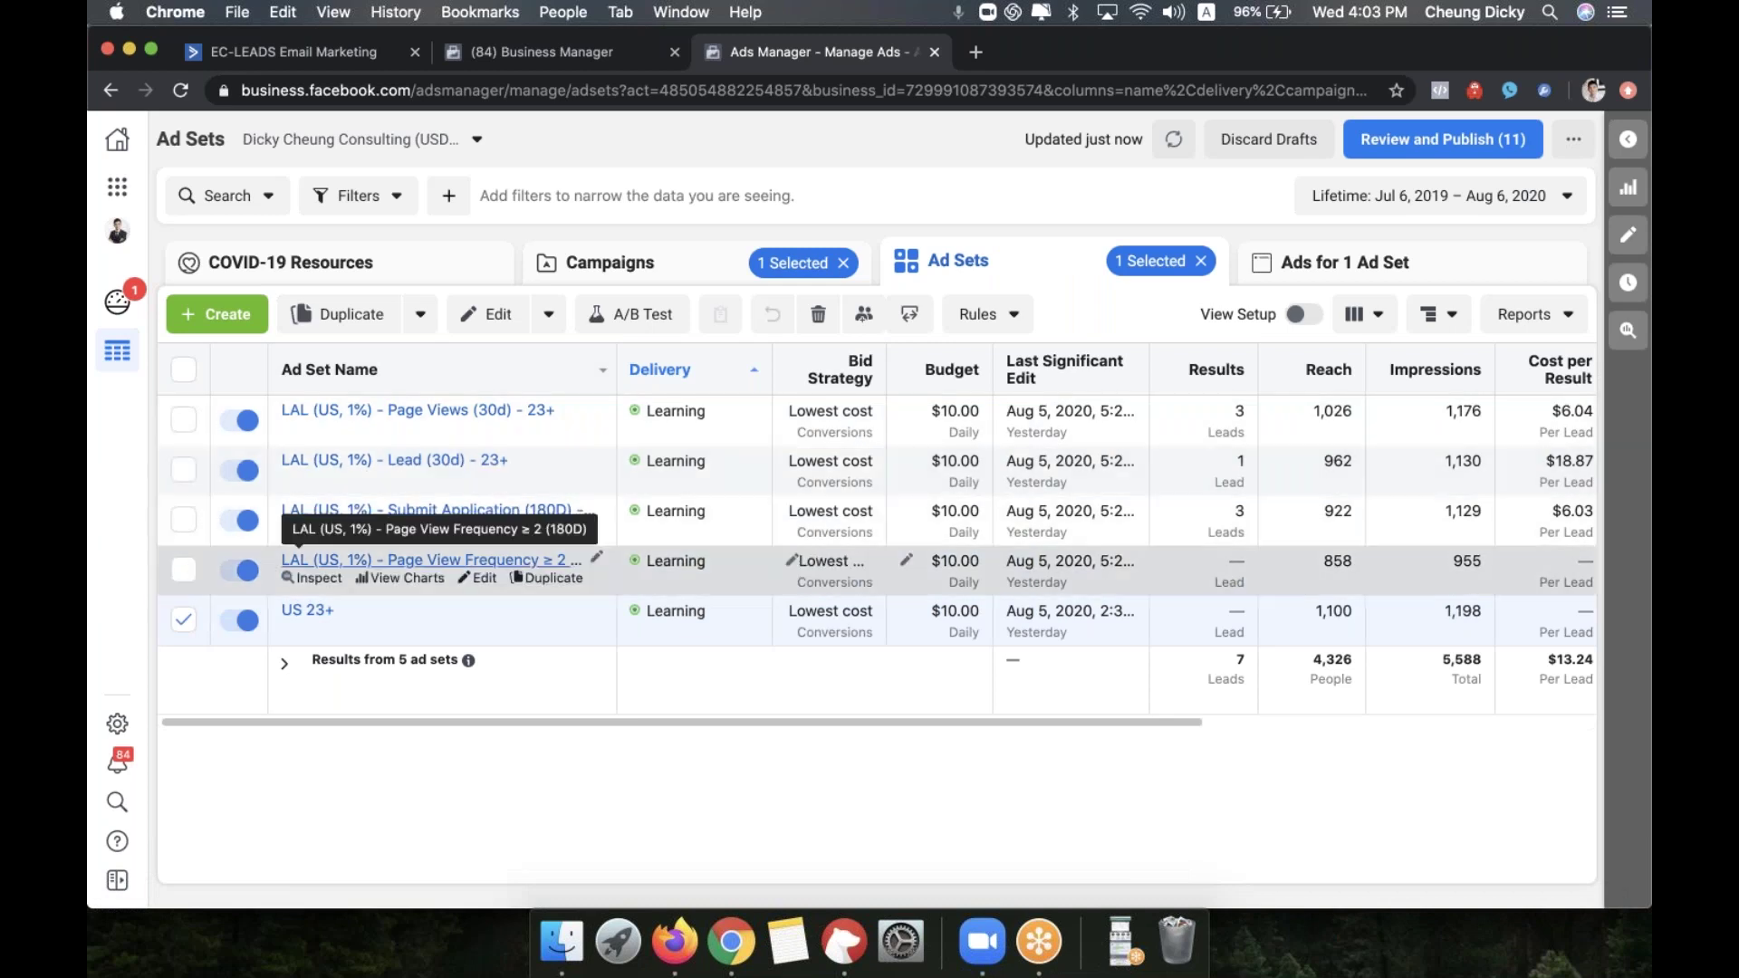
pyautogui.moveTo(674, 611)
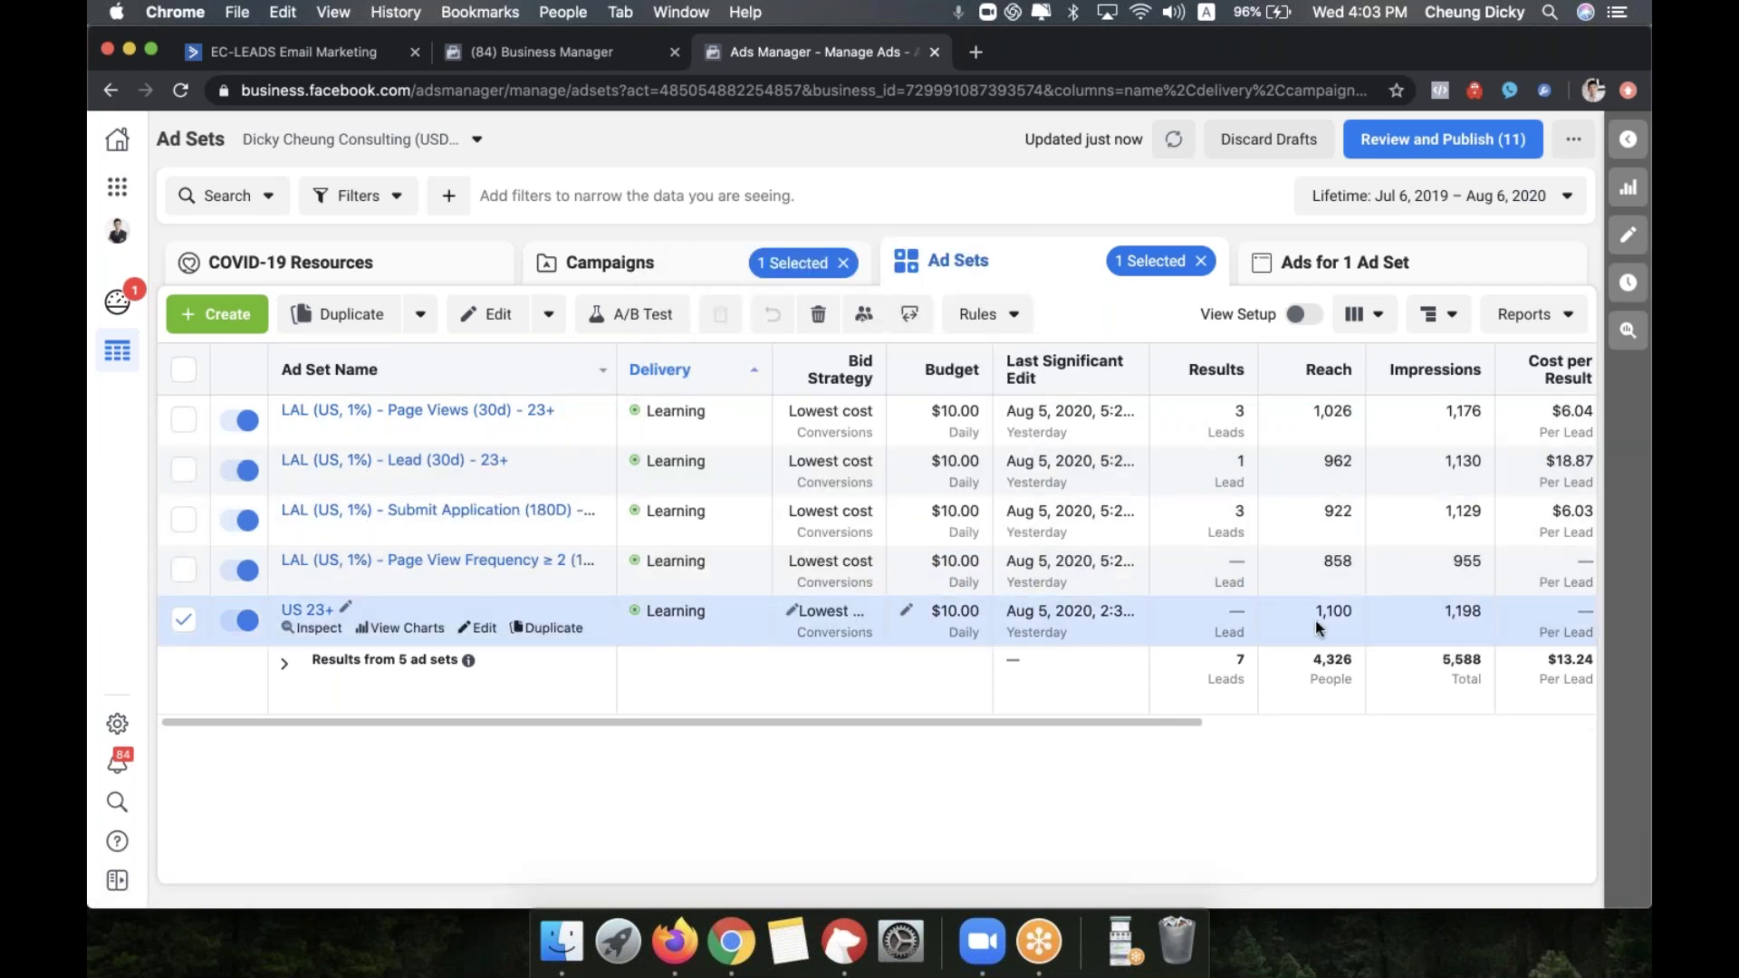
pyautogui.hscroll(10, 873, 601)
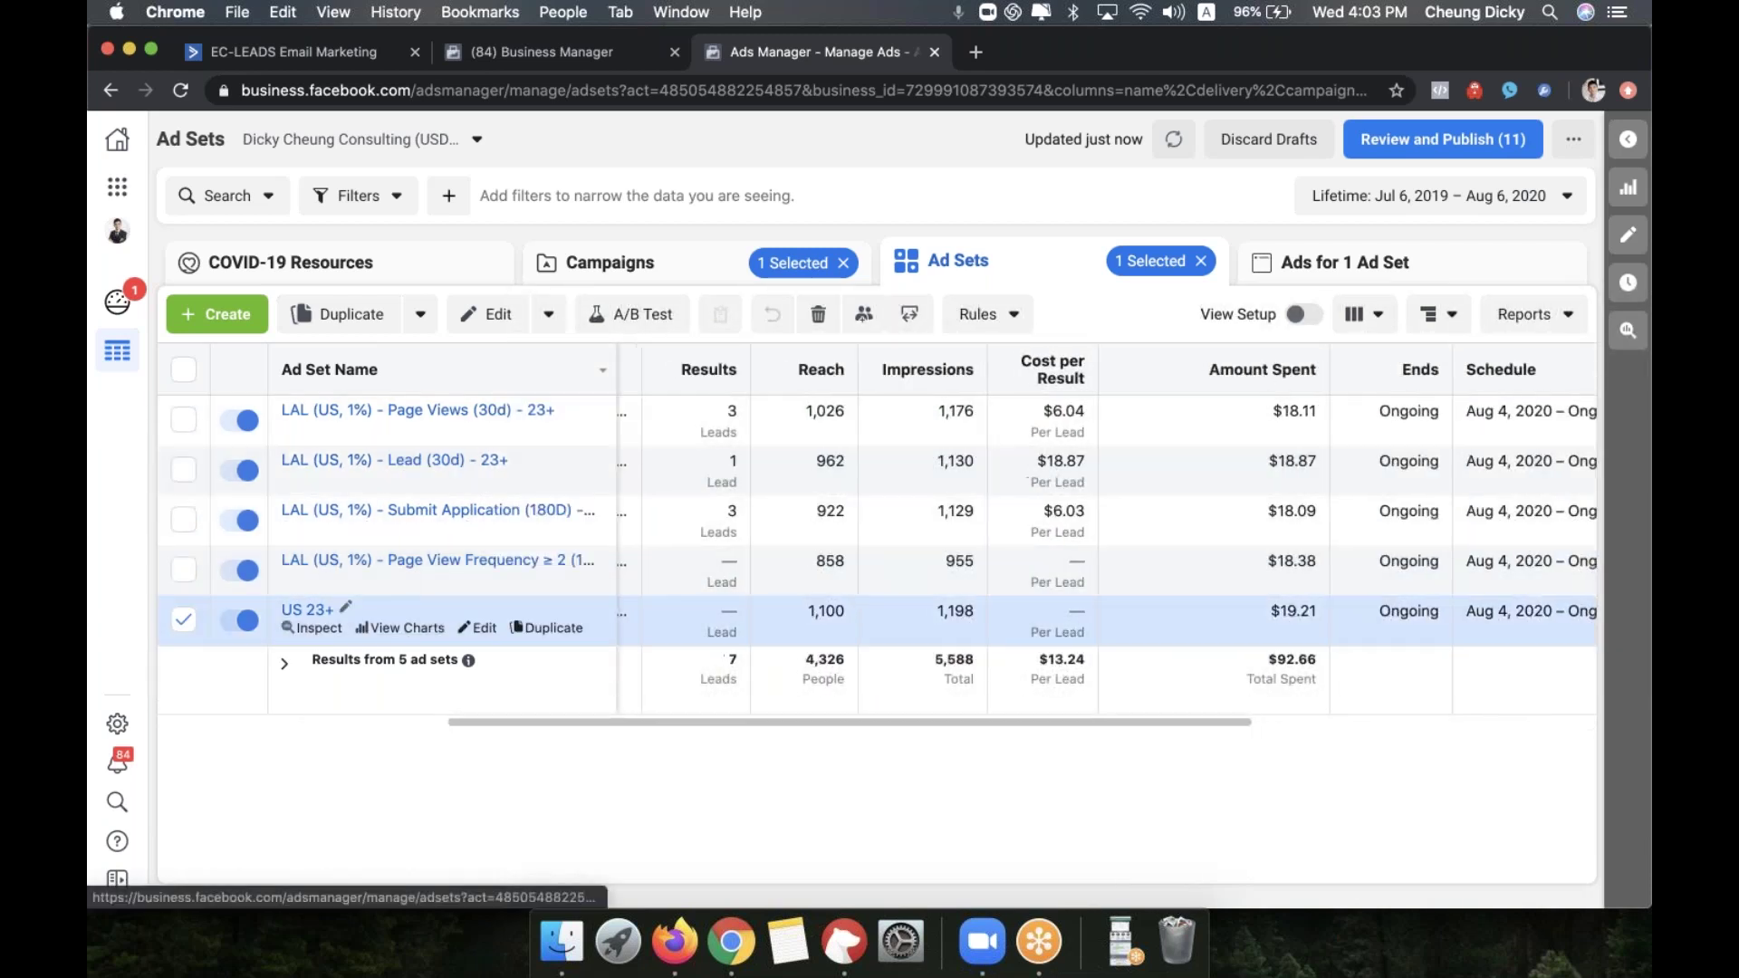
pyautogui.hscroll(-10, 362, 615)
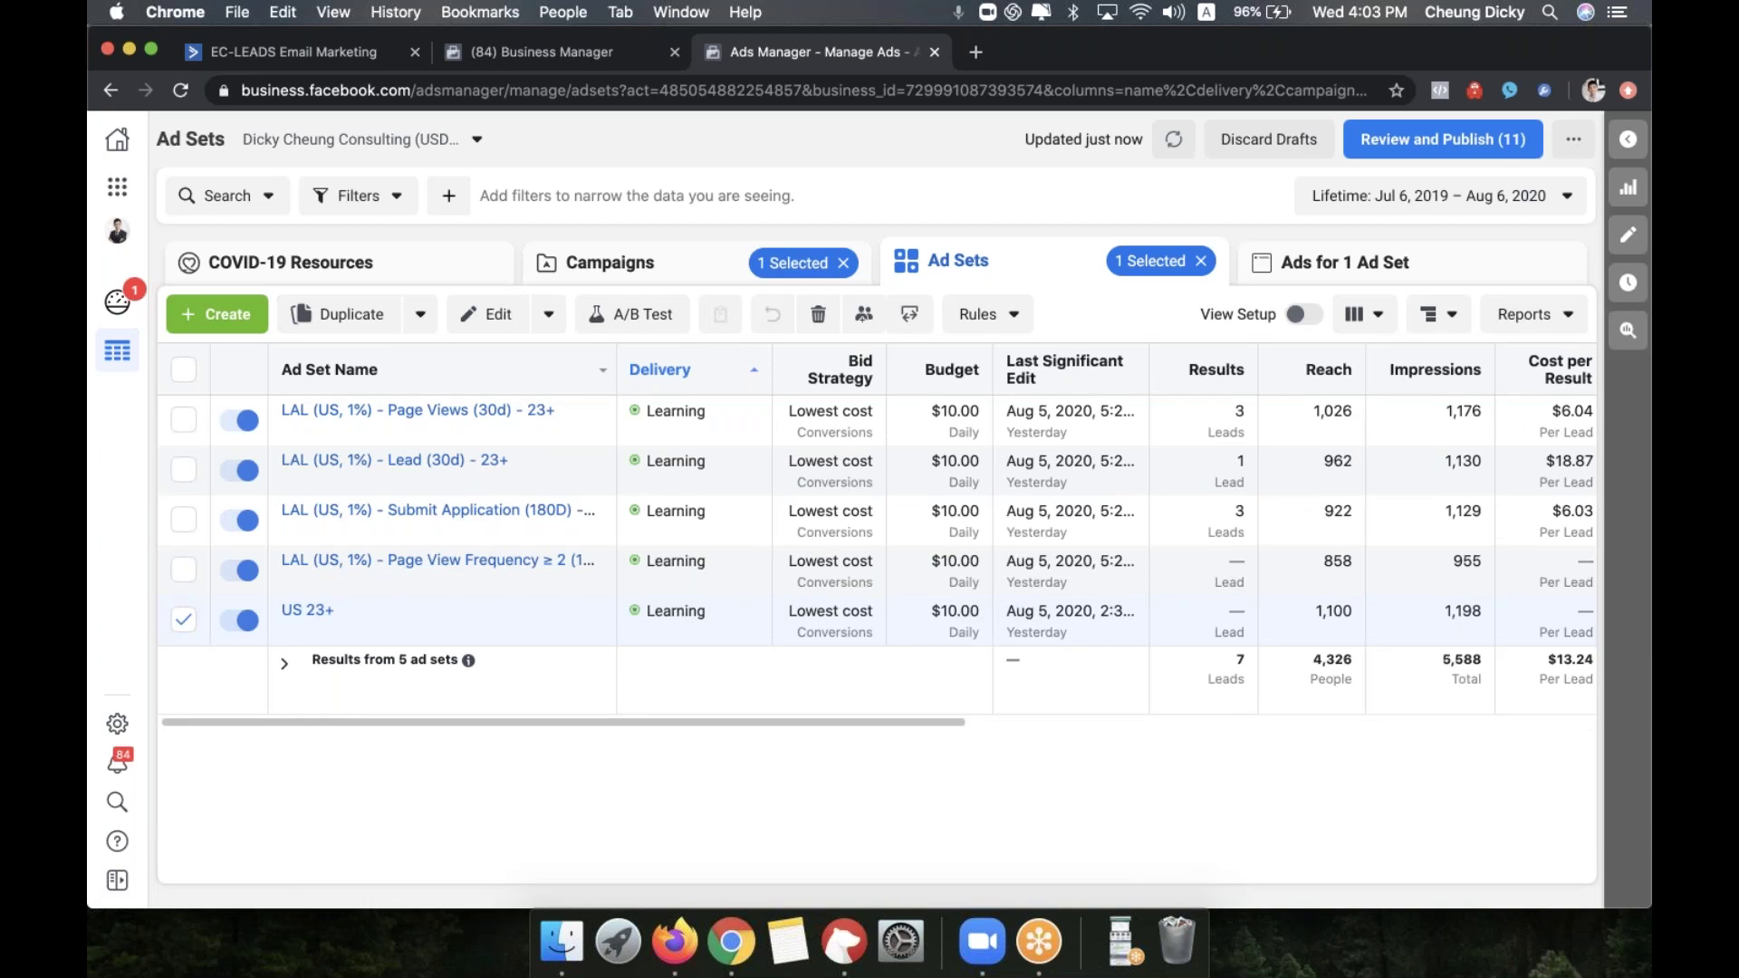
# Review the ad set metrics across the table and bring up the reporting date range options
pyautogui.hscroll(3, 900, 619)
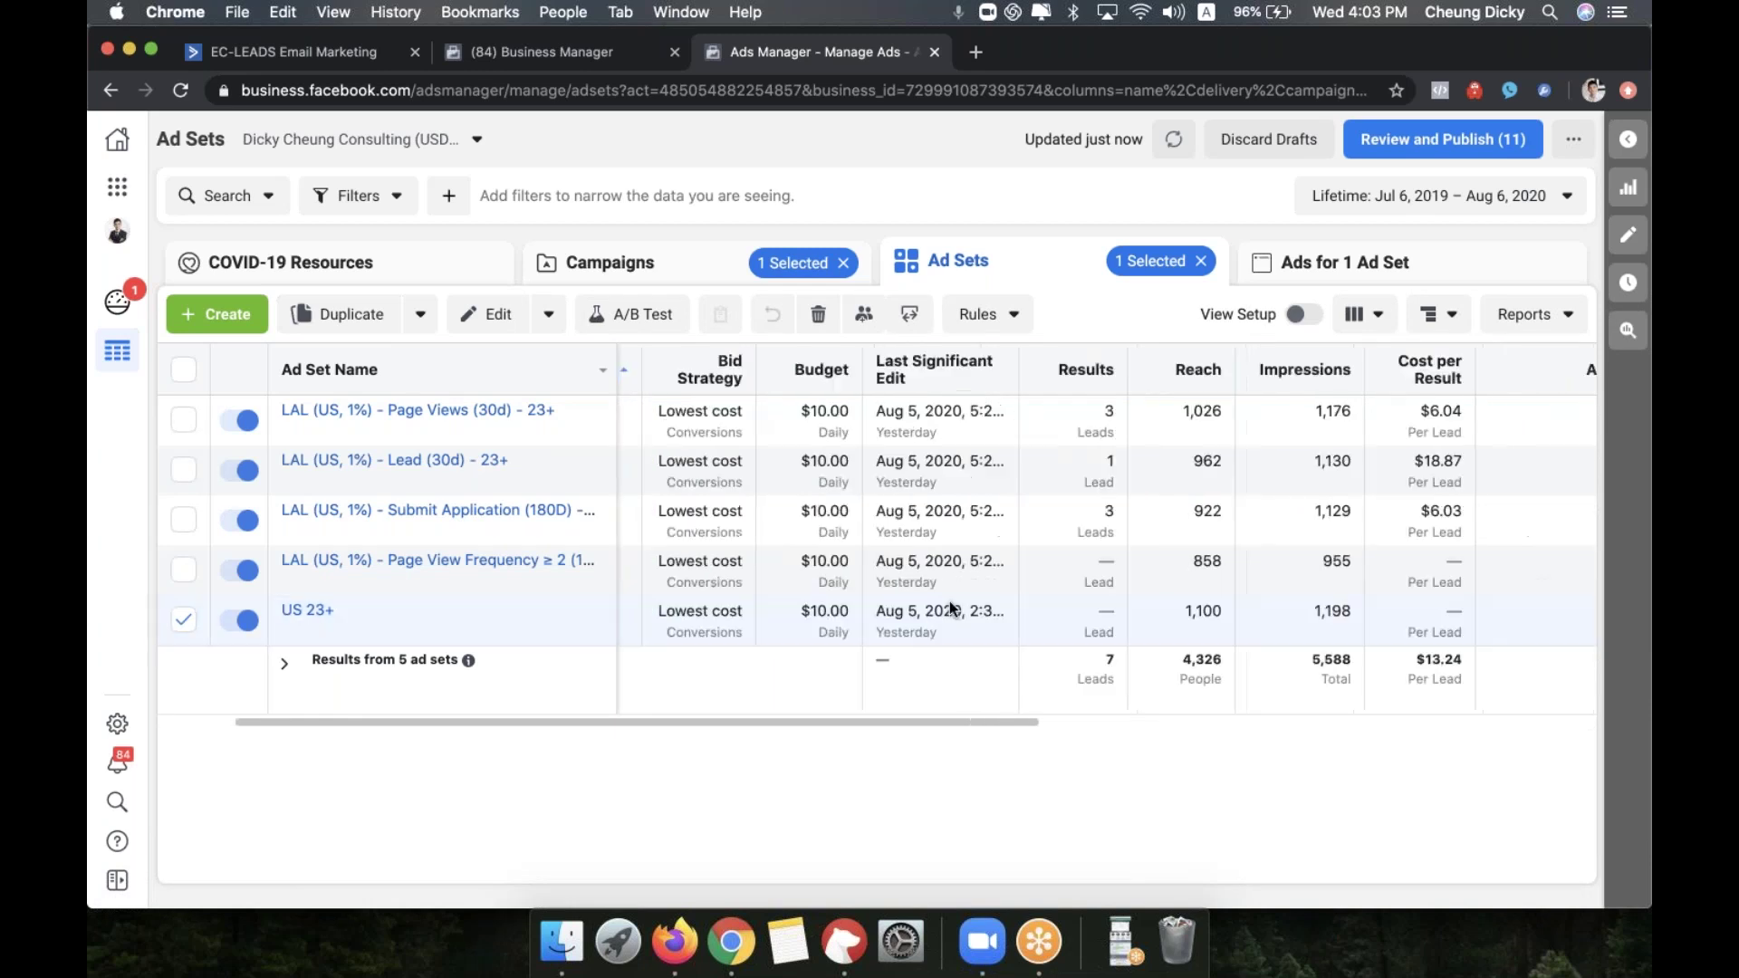
pyautogui.hscroll(3, 1245, 622)
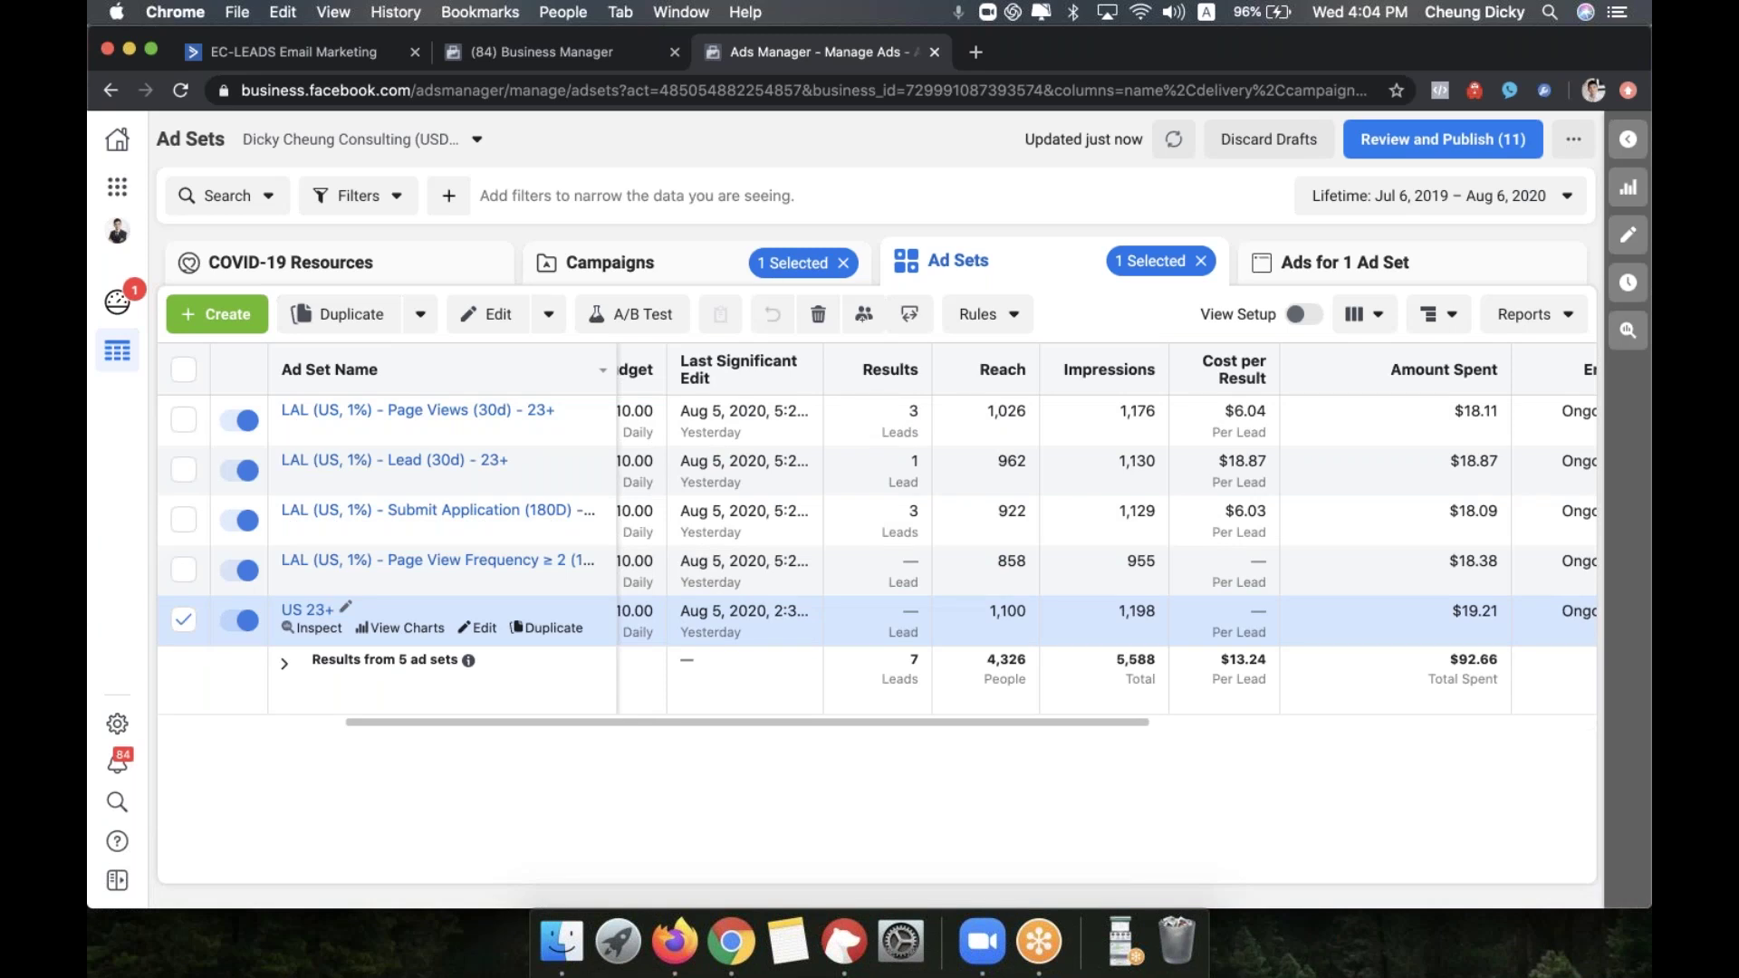
pyautogui.hscroll(5, 899, 572)
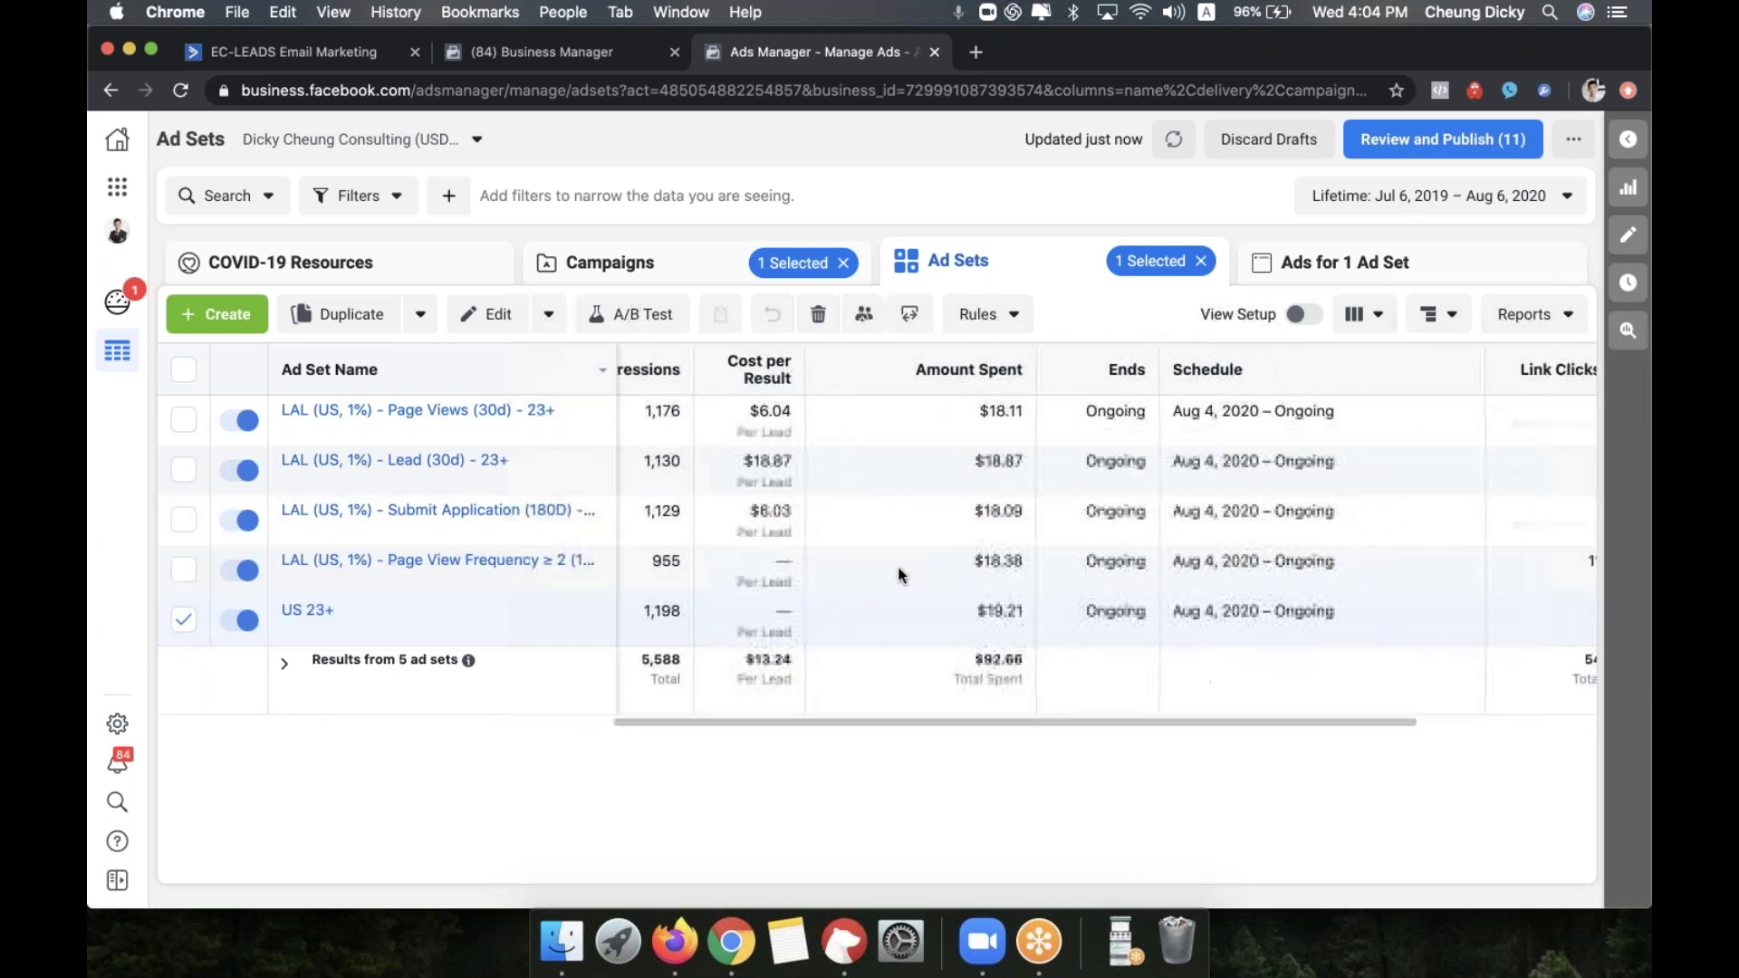
pyautogui.hscroll(-5, 899, 573)
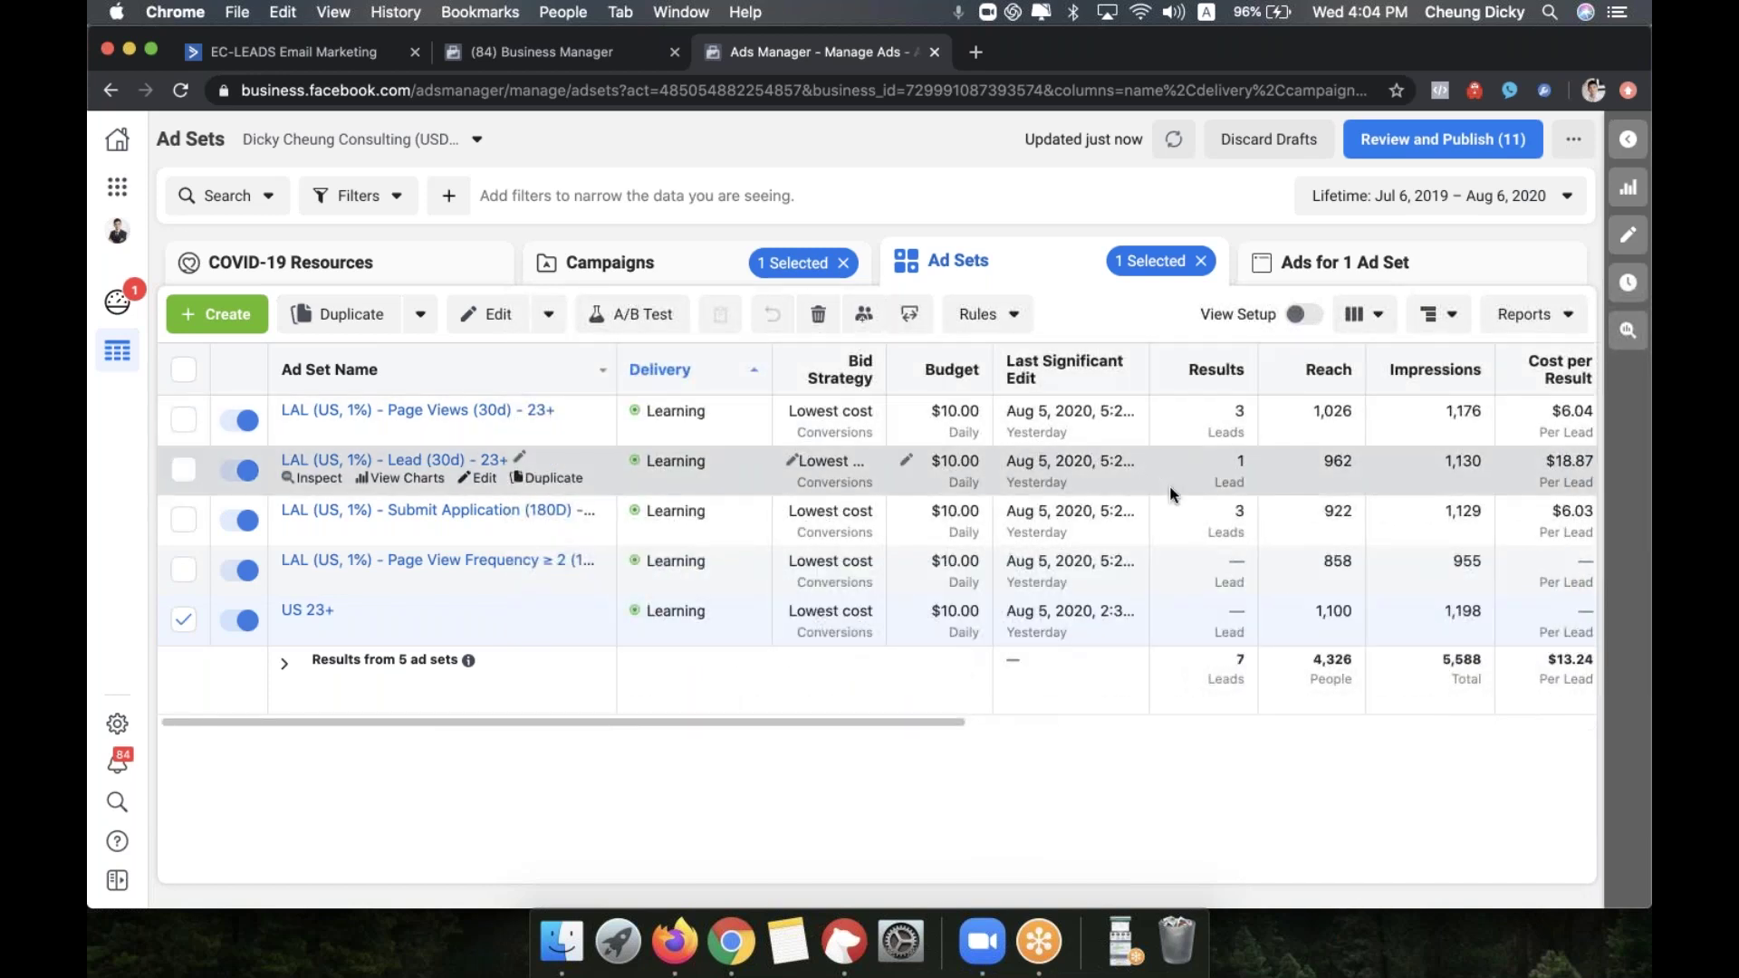
pyautogui.hscroll(3, 1170, 494)
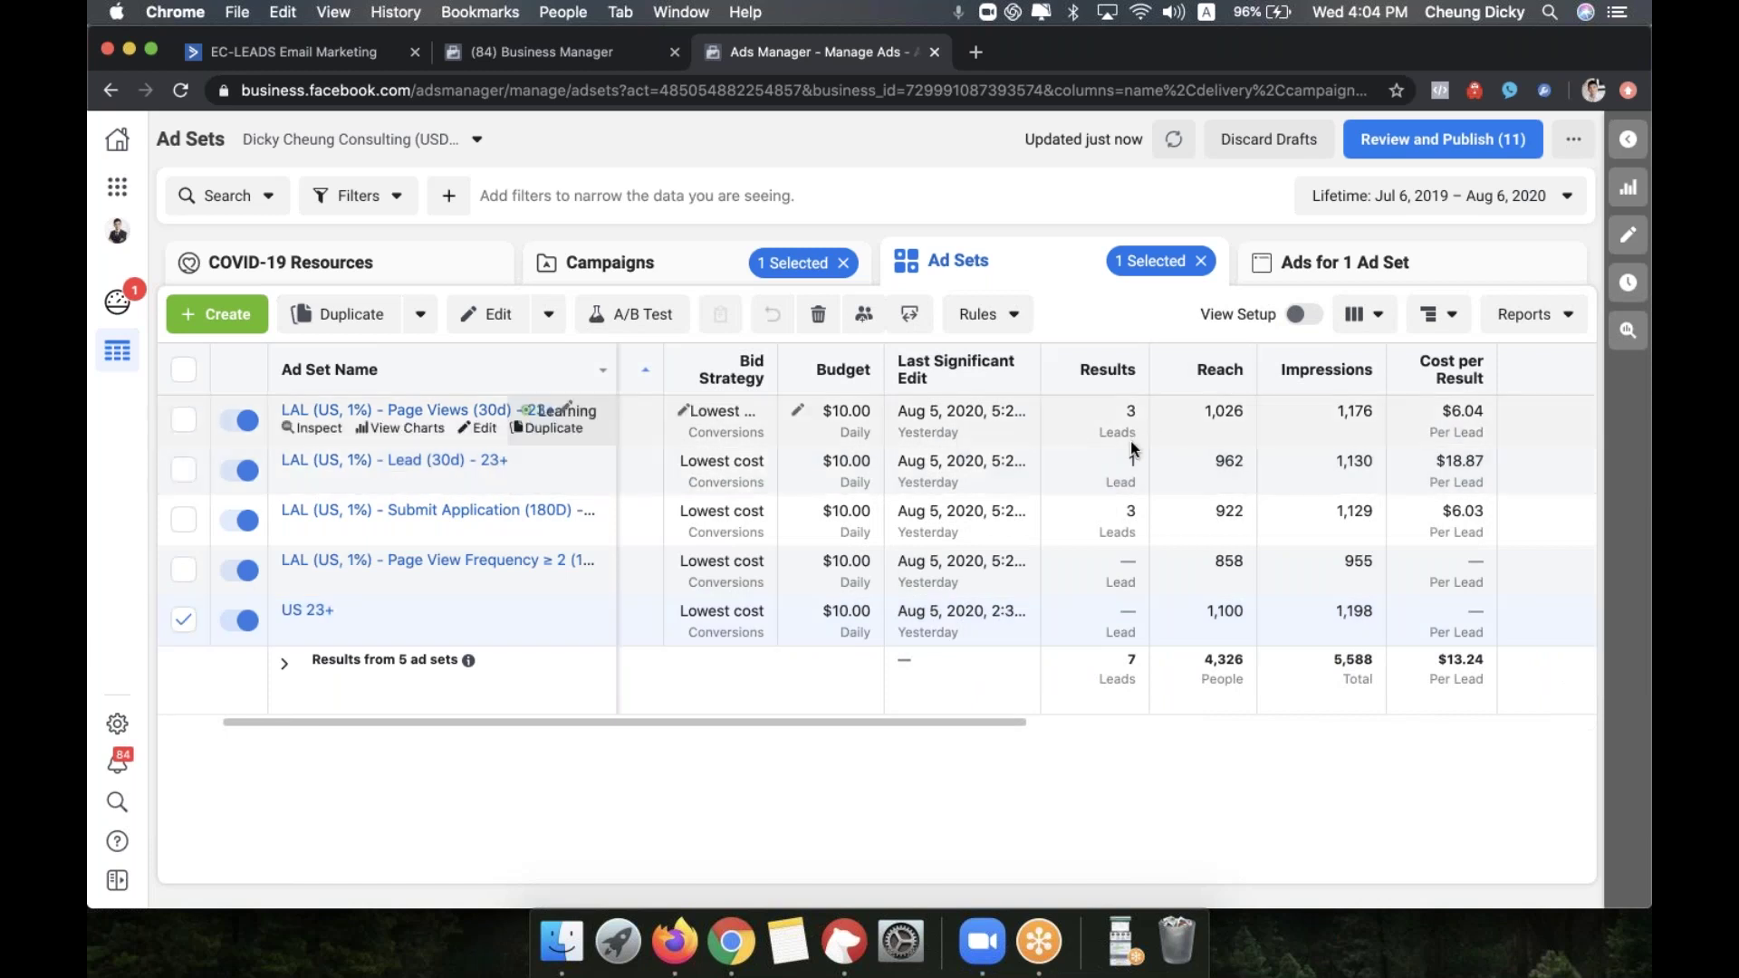
pyautogui.click(1485, 201)
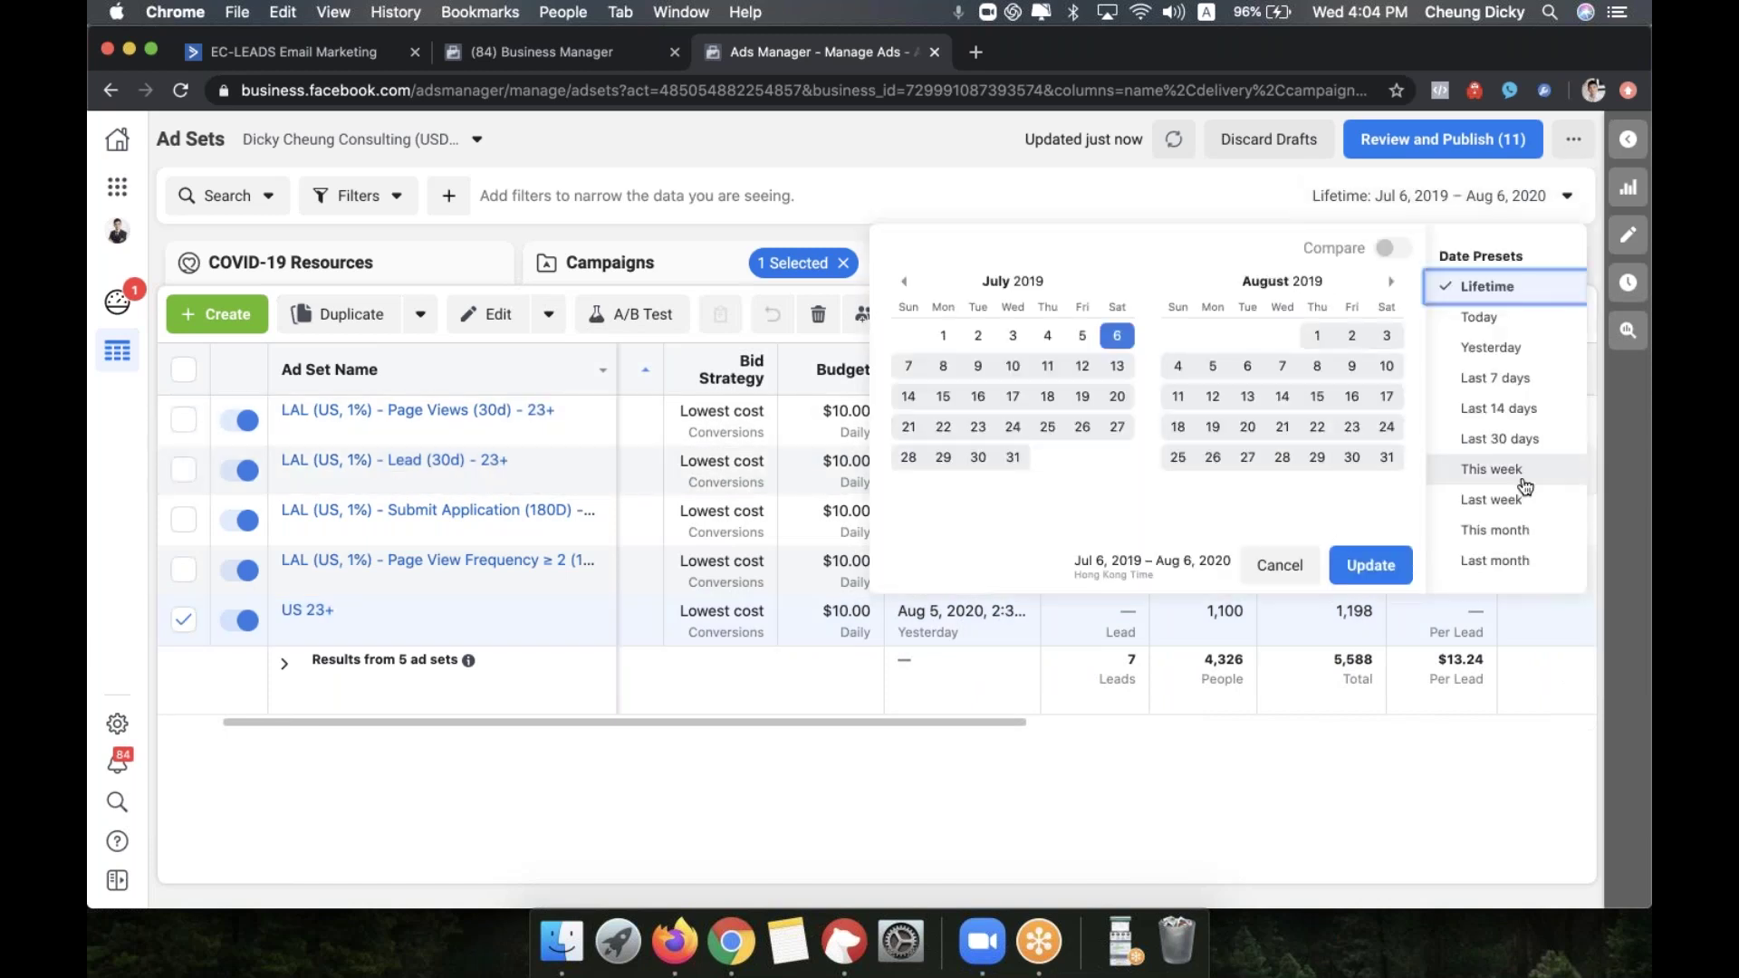
# Dismiss the date range options and apply the Lead VSL Tracking column preset
pyautogui.click(1282, 218)
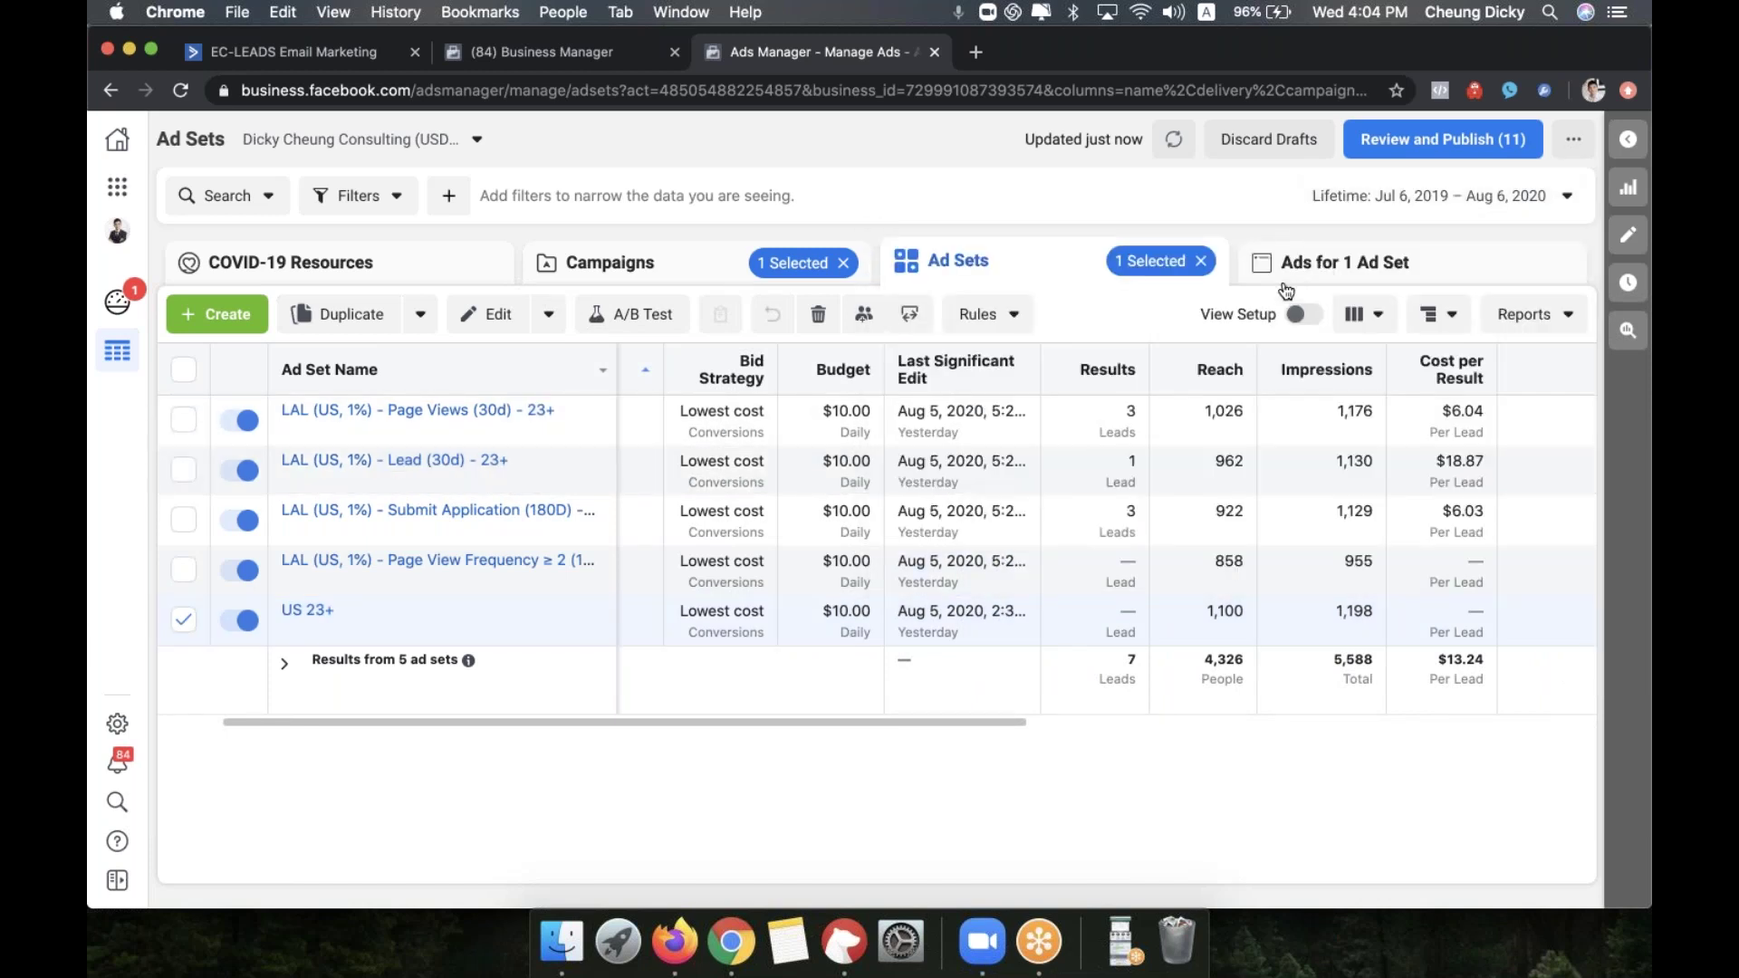
pyautogui.click(1353, 314)
pyautogui.scroll(-1, 1215, 833)
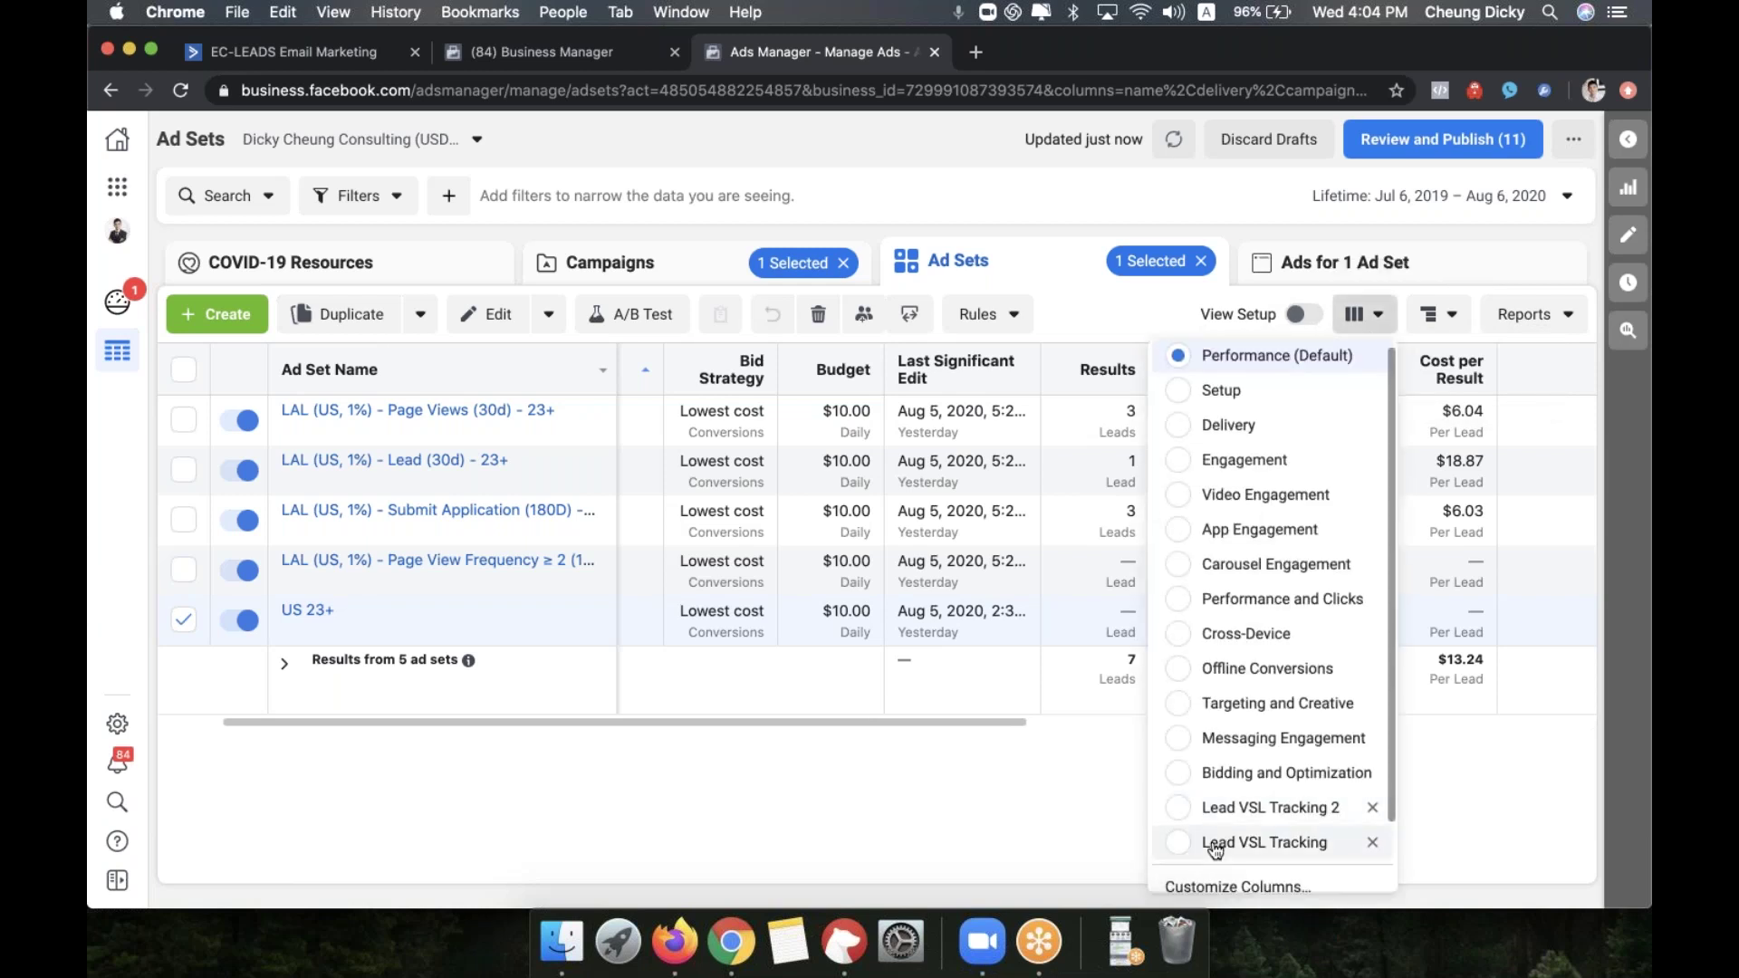
pyautogui.click(1215, 844)
# Review the Lead VSL Tracking columns, then view the Submit Application (180D) ad set's 30 ads
pyautogui.hscroll(5, 1177, 507)
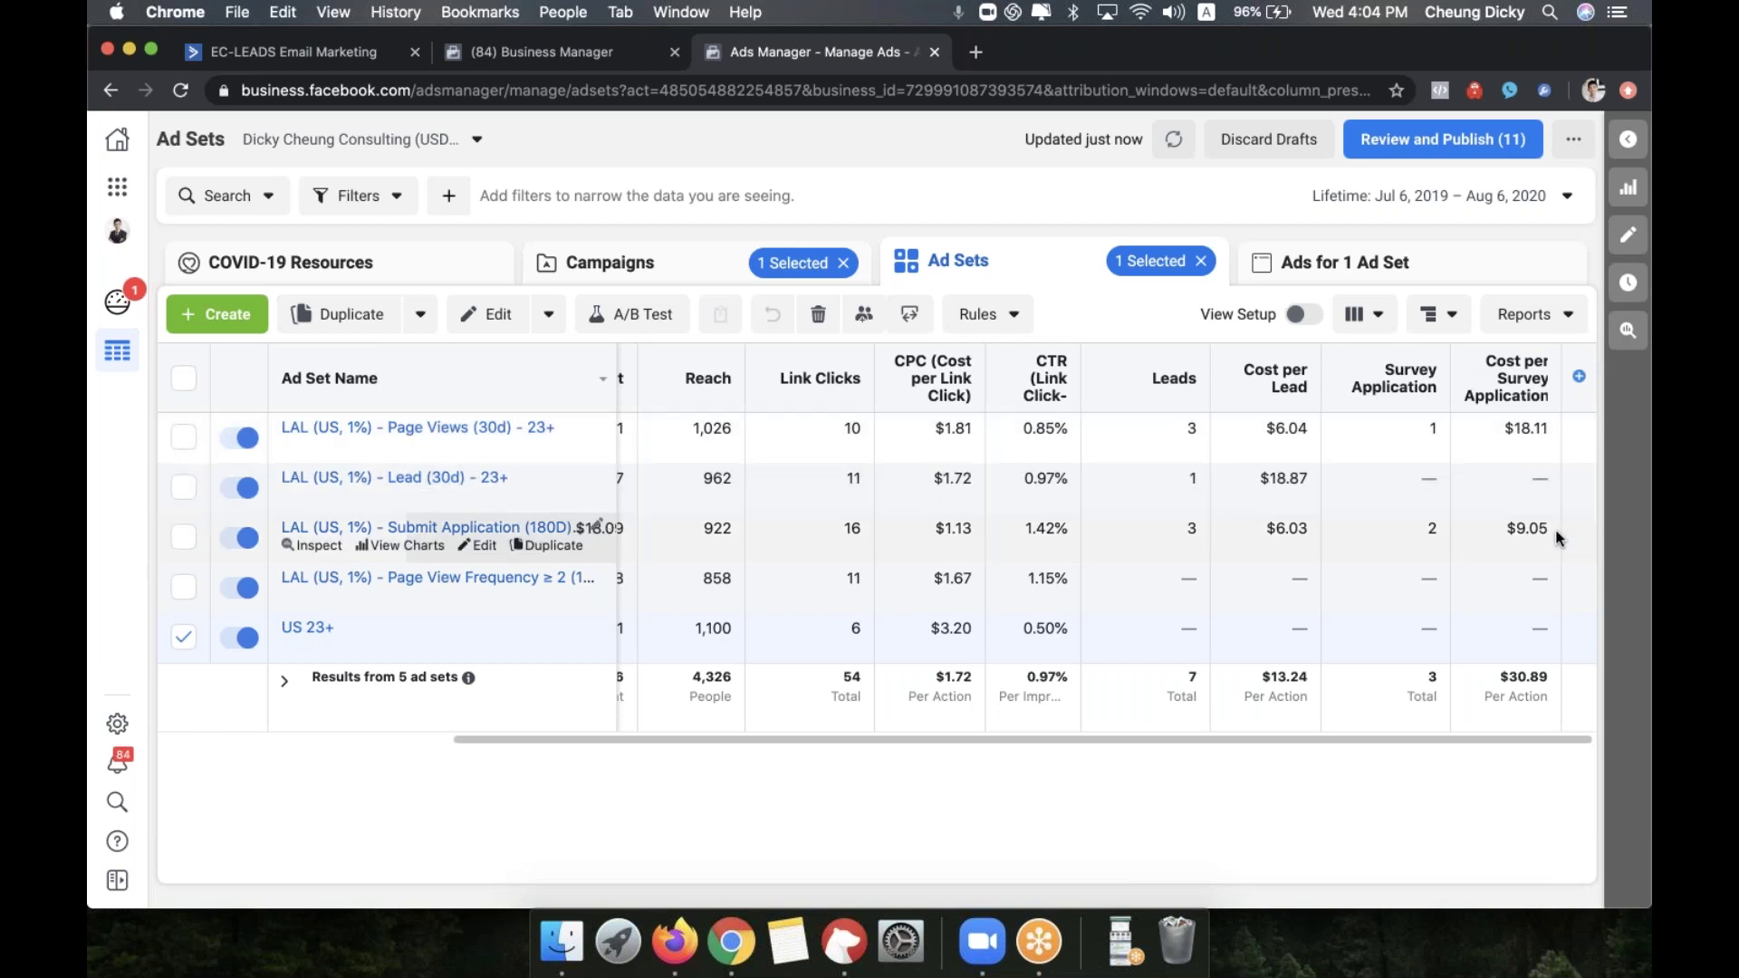
pyautogui.hscroll(-3, 1065, 549)
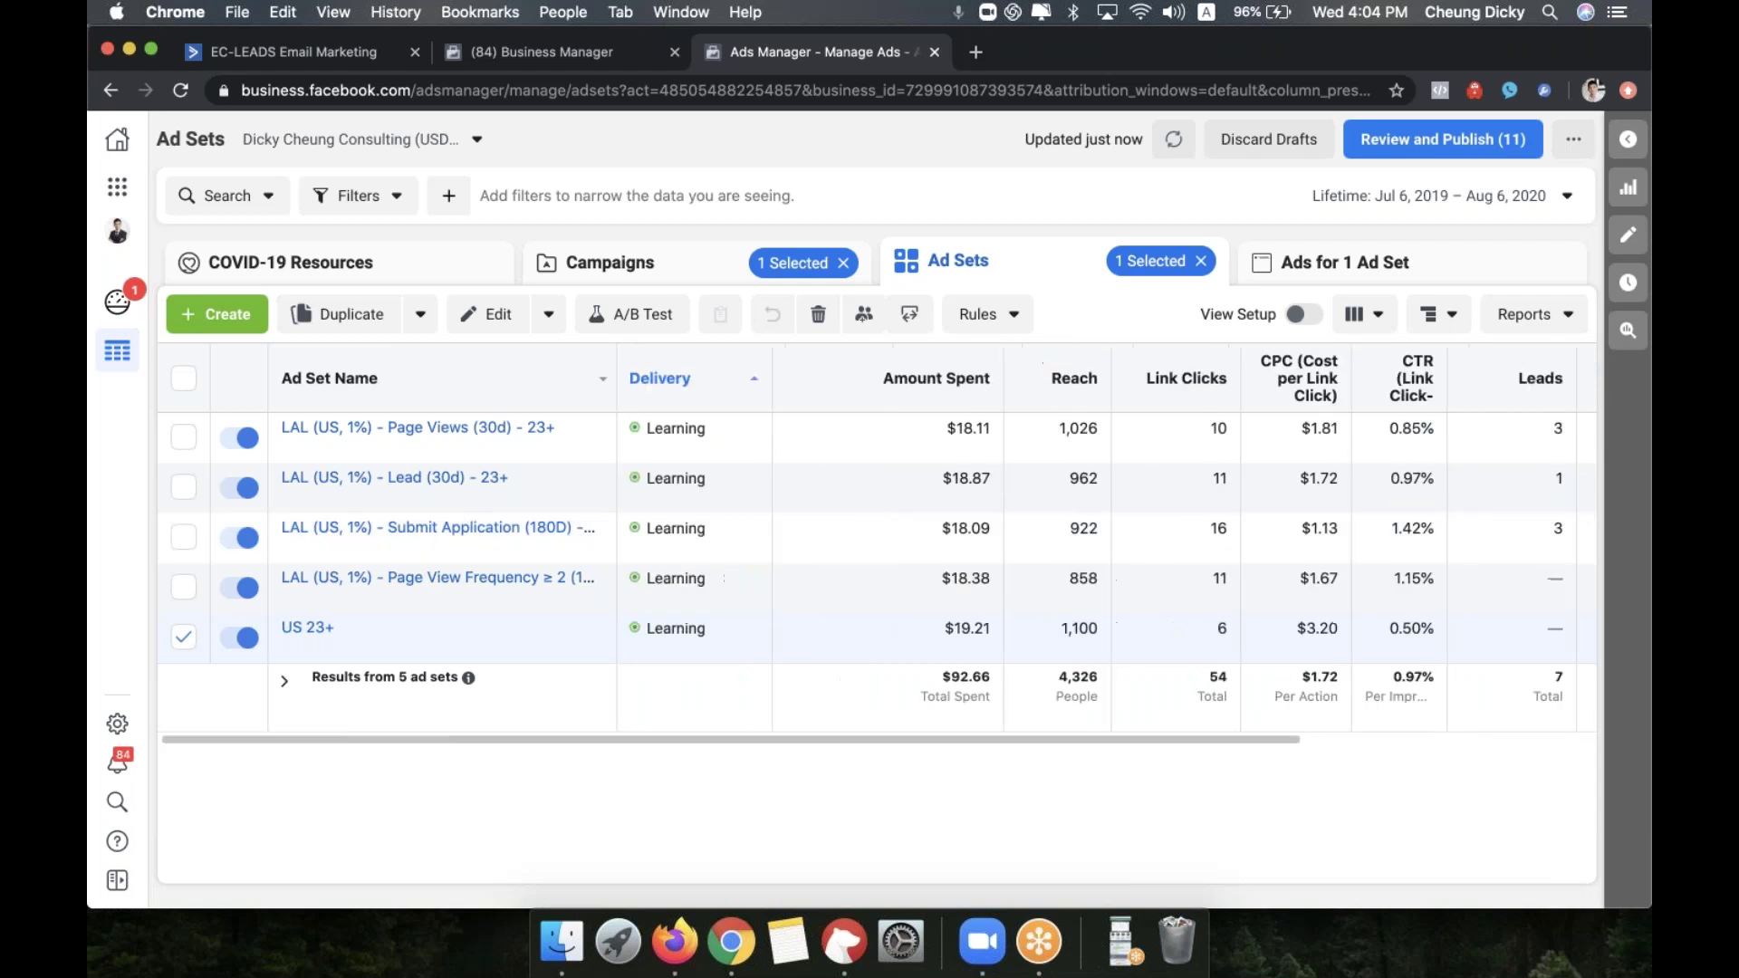
pyautogui.hscroll(3, 1065, 549)
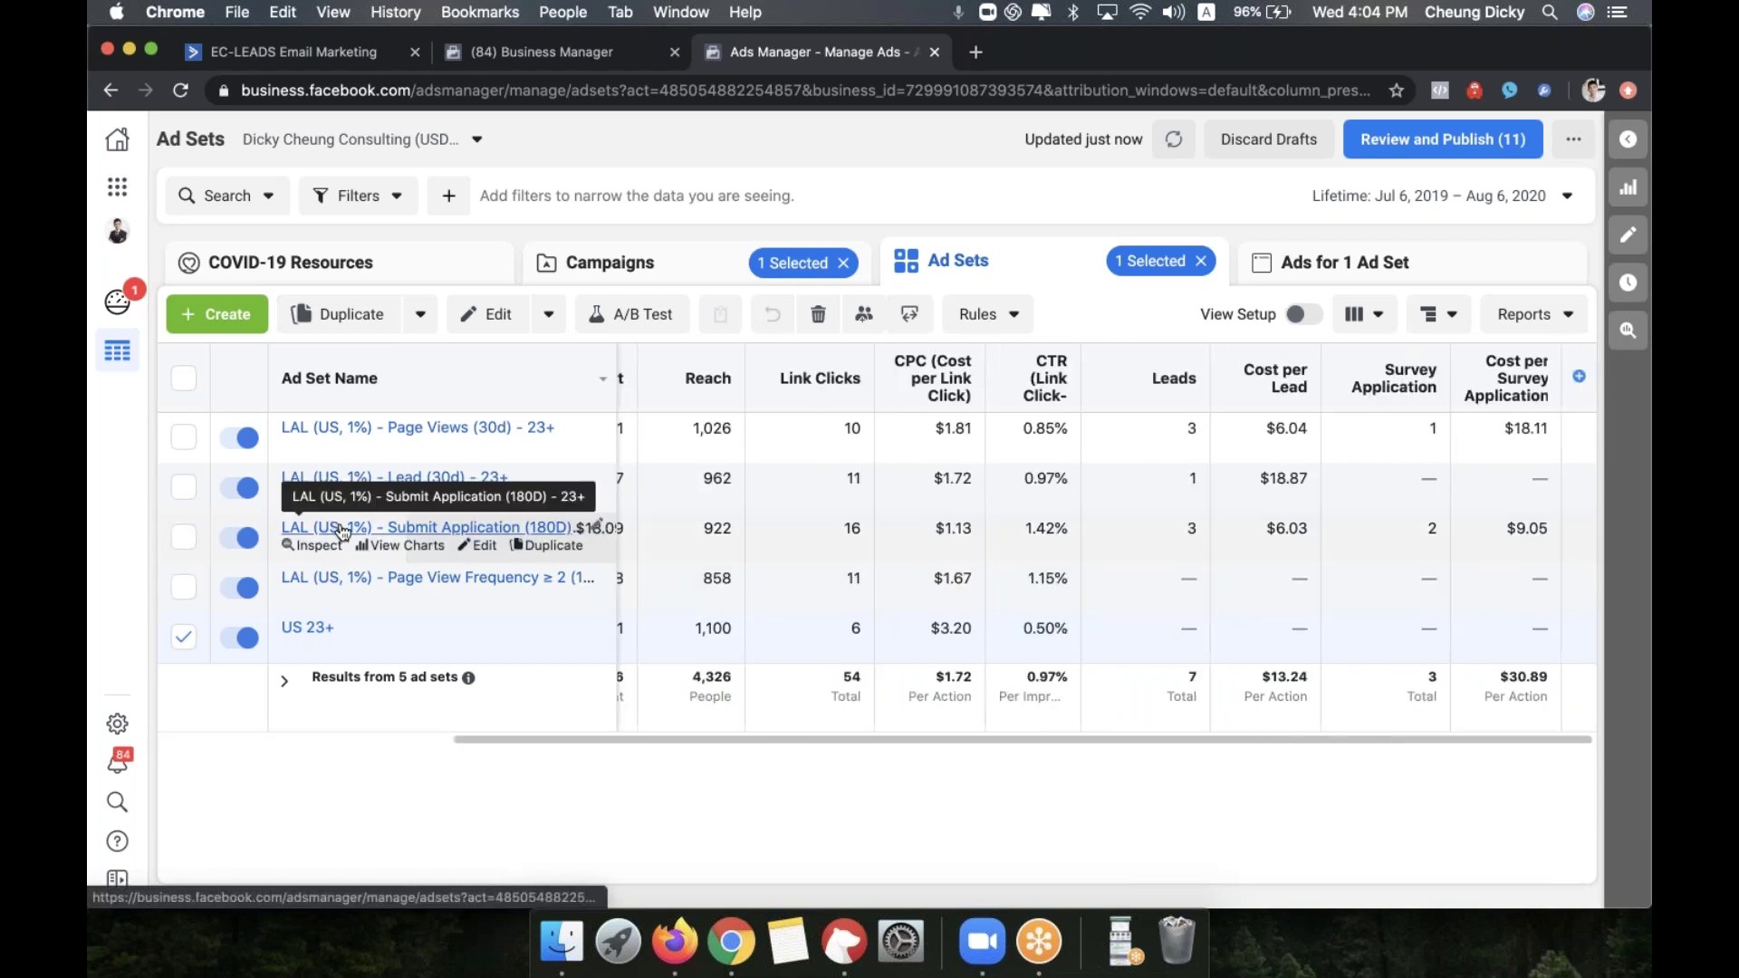
pyautogui.click(339, 527)
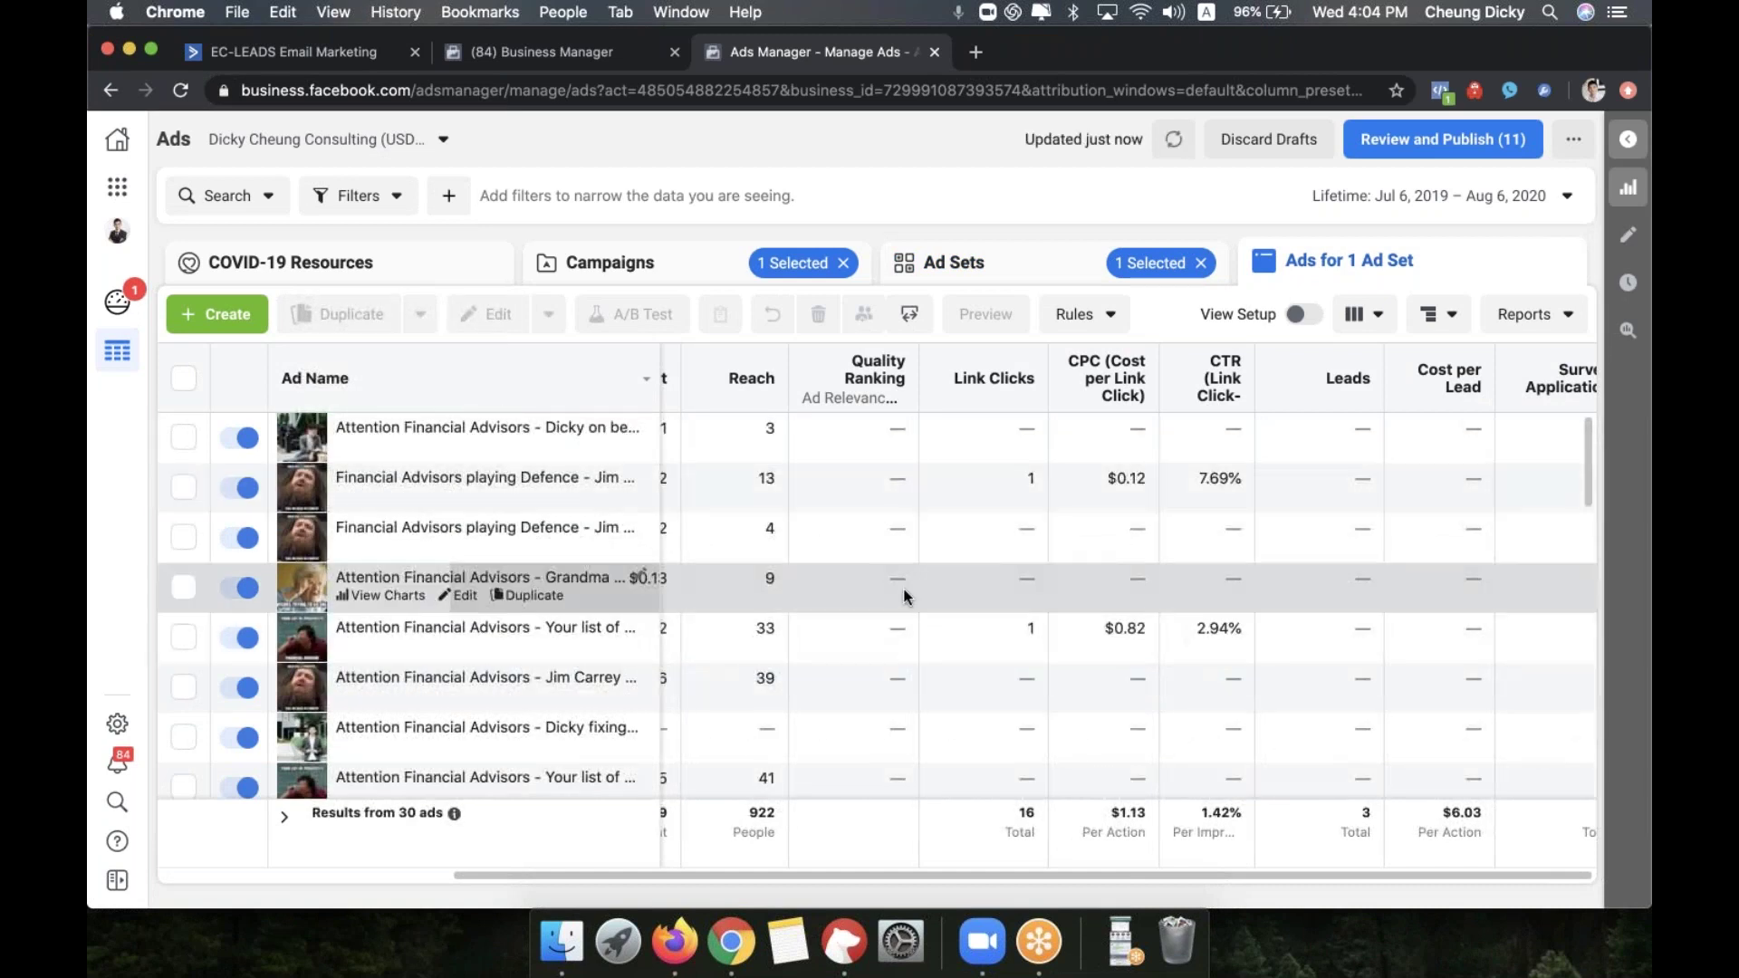
# Return to the ad sets, revisit the Submit Application (180D) ads, then go back to the ad sets table
pyautogui.click(973, 286)
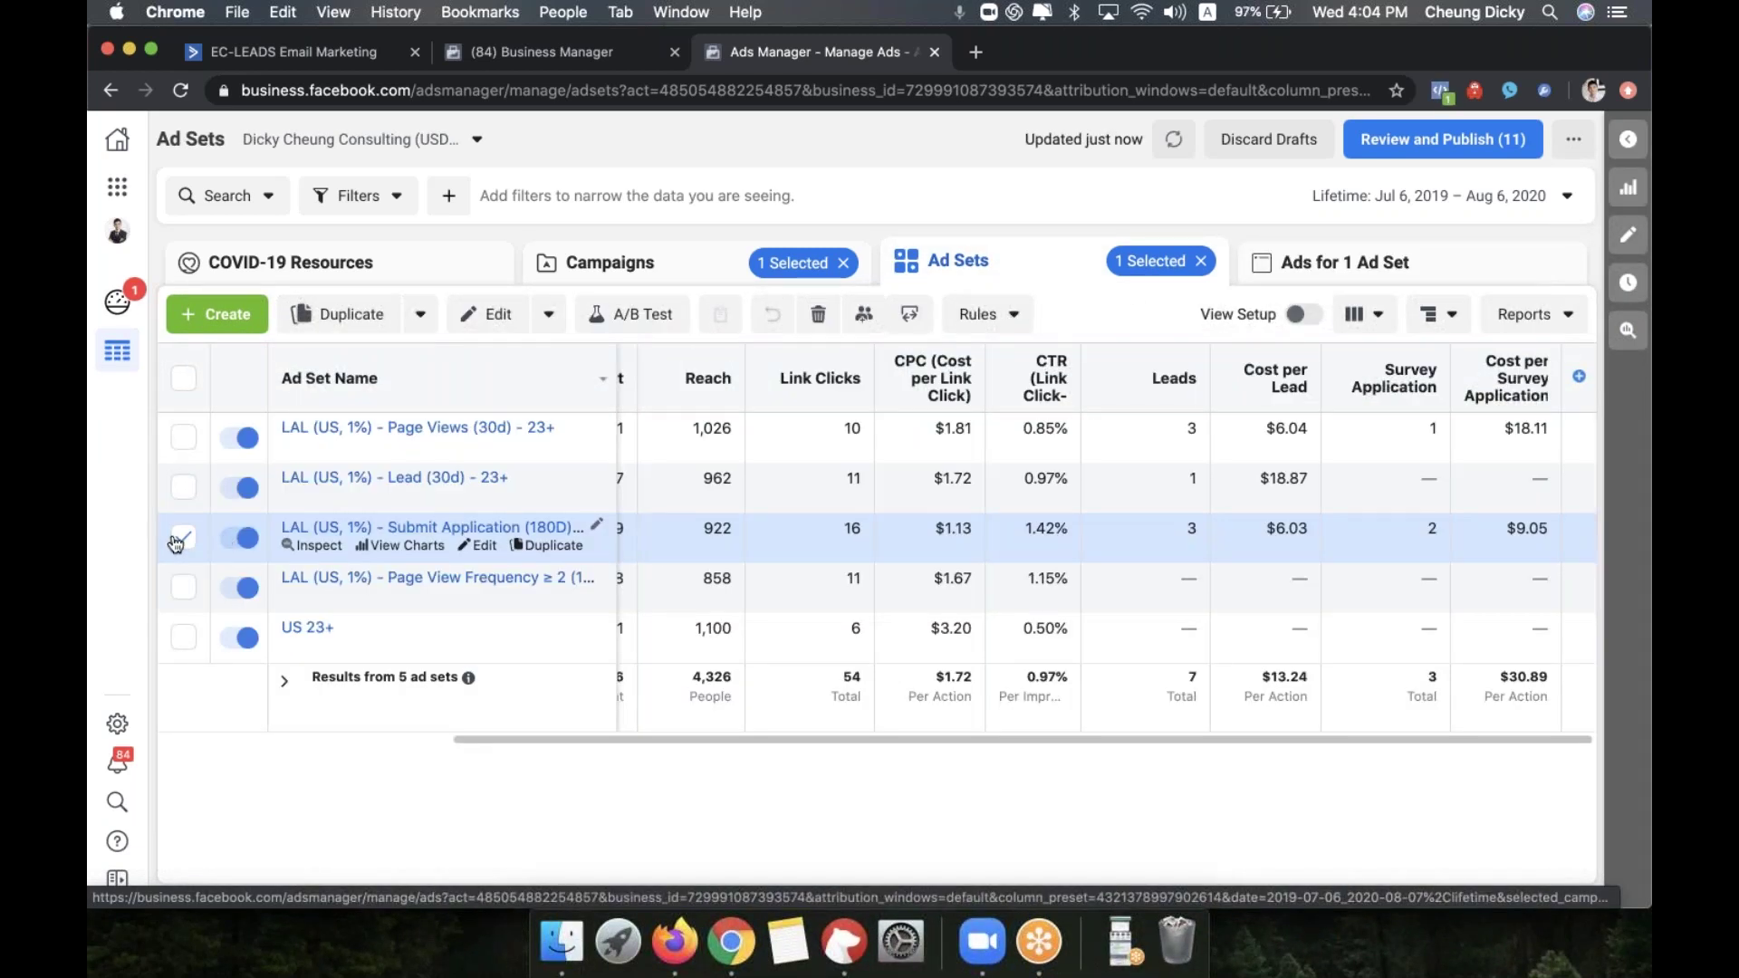
pyautogui.click(183, 537)
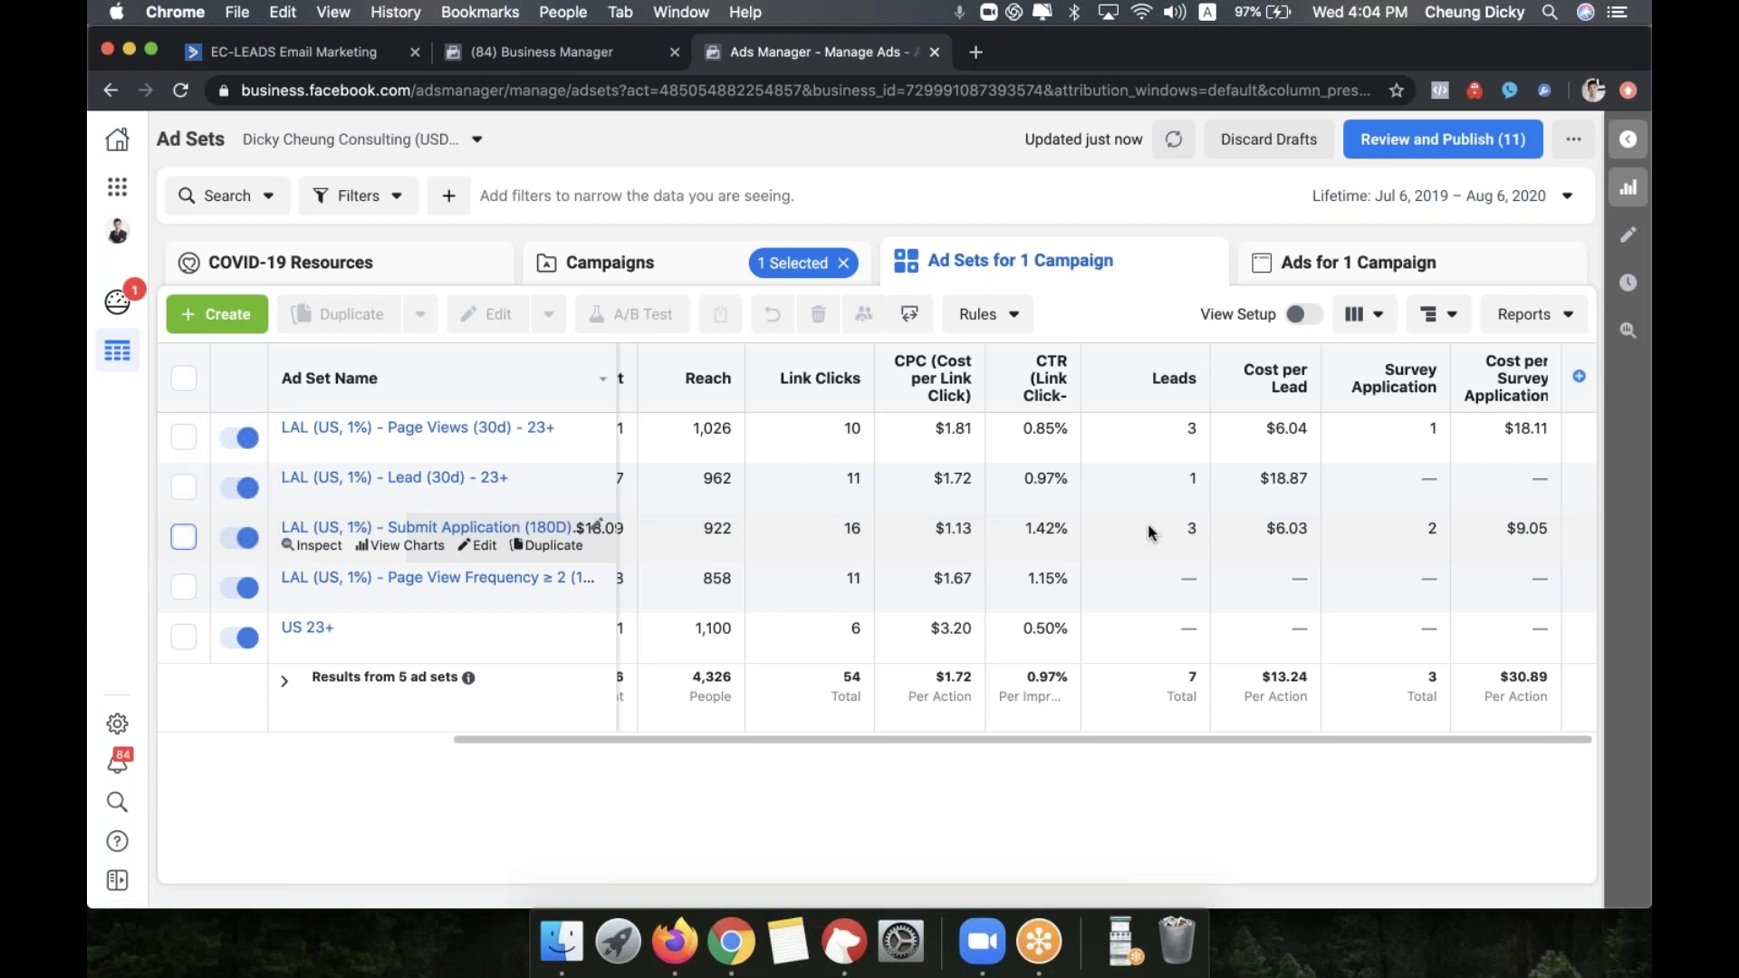
pyautogui.click(505, 528)
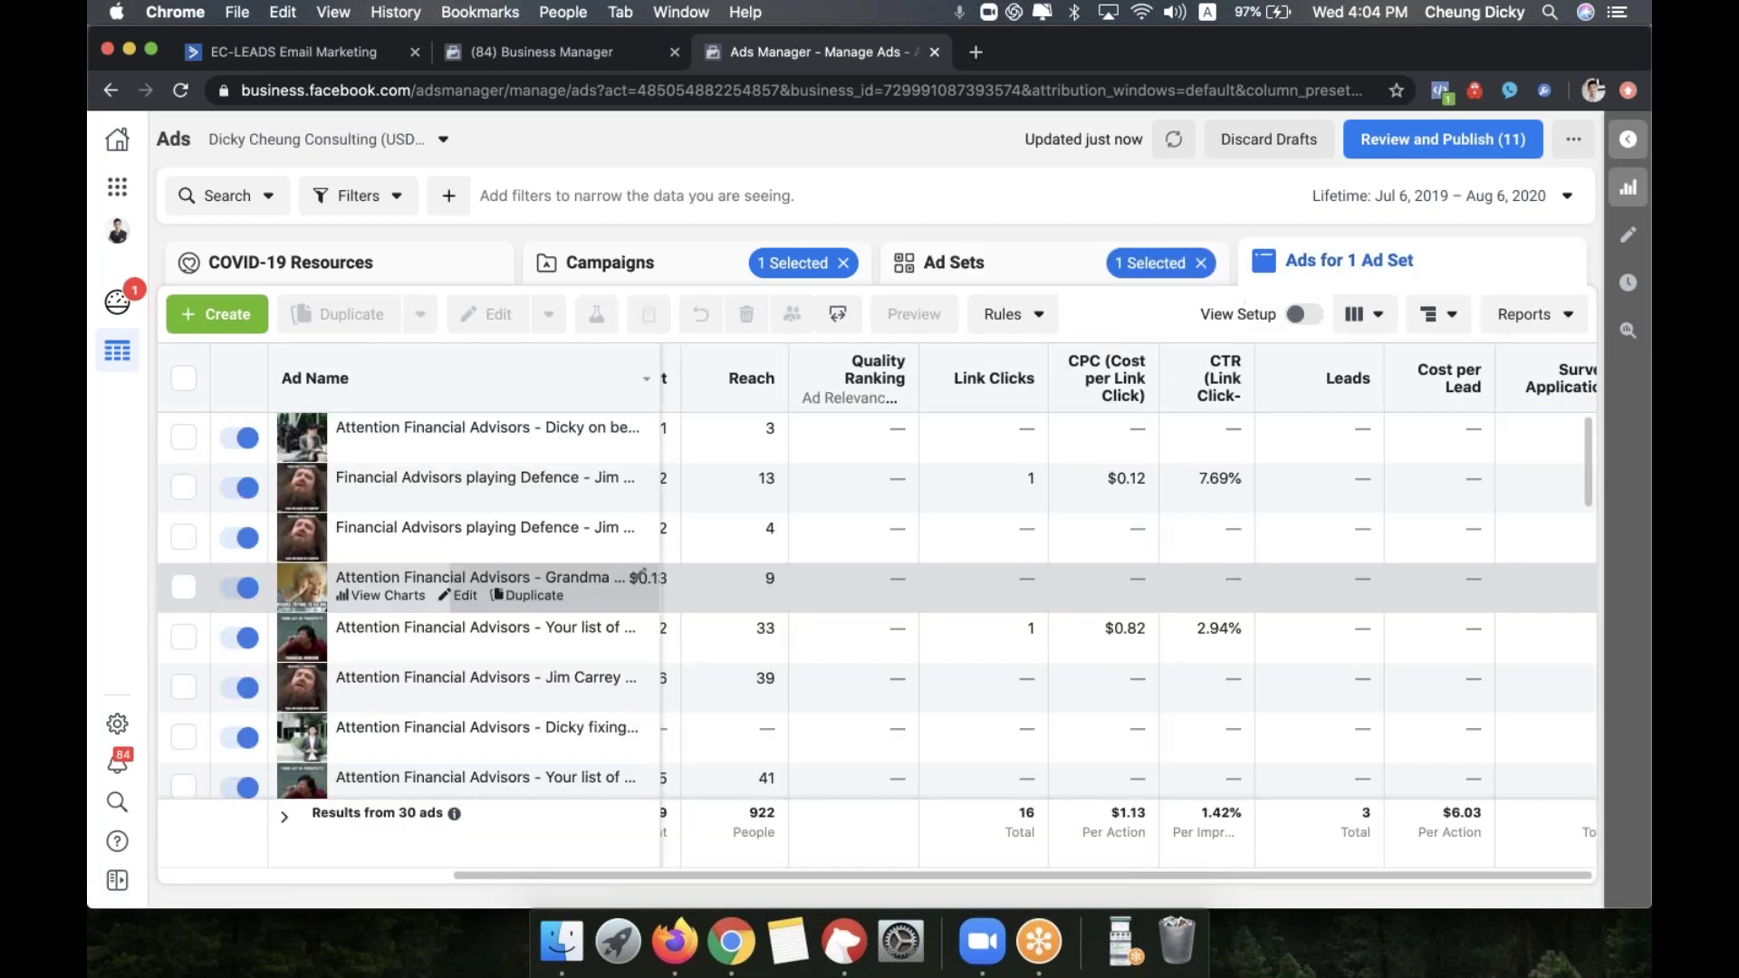
pyautogui.scroll(-10, 808, 649)
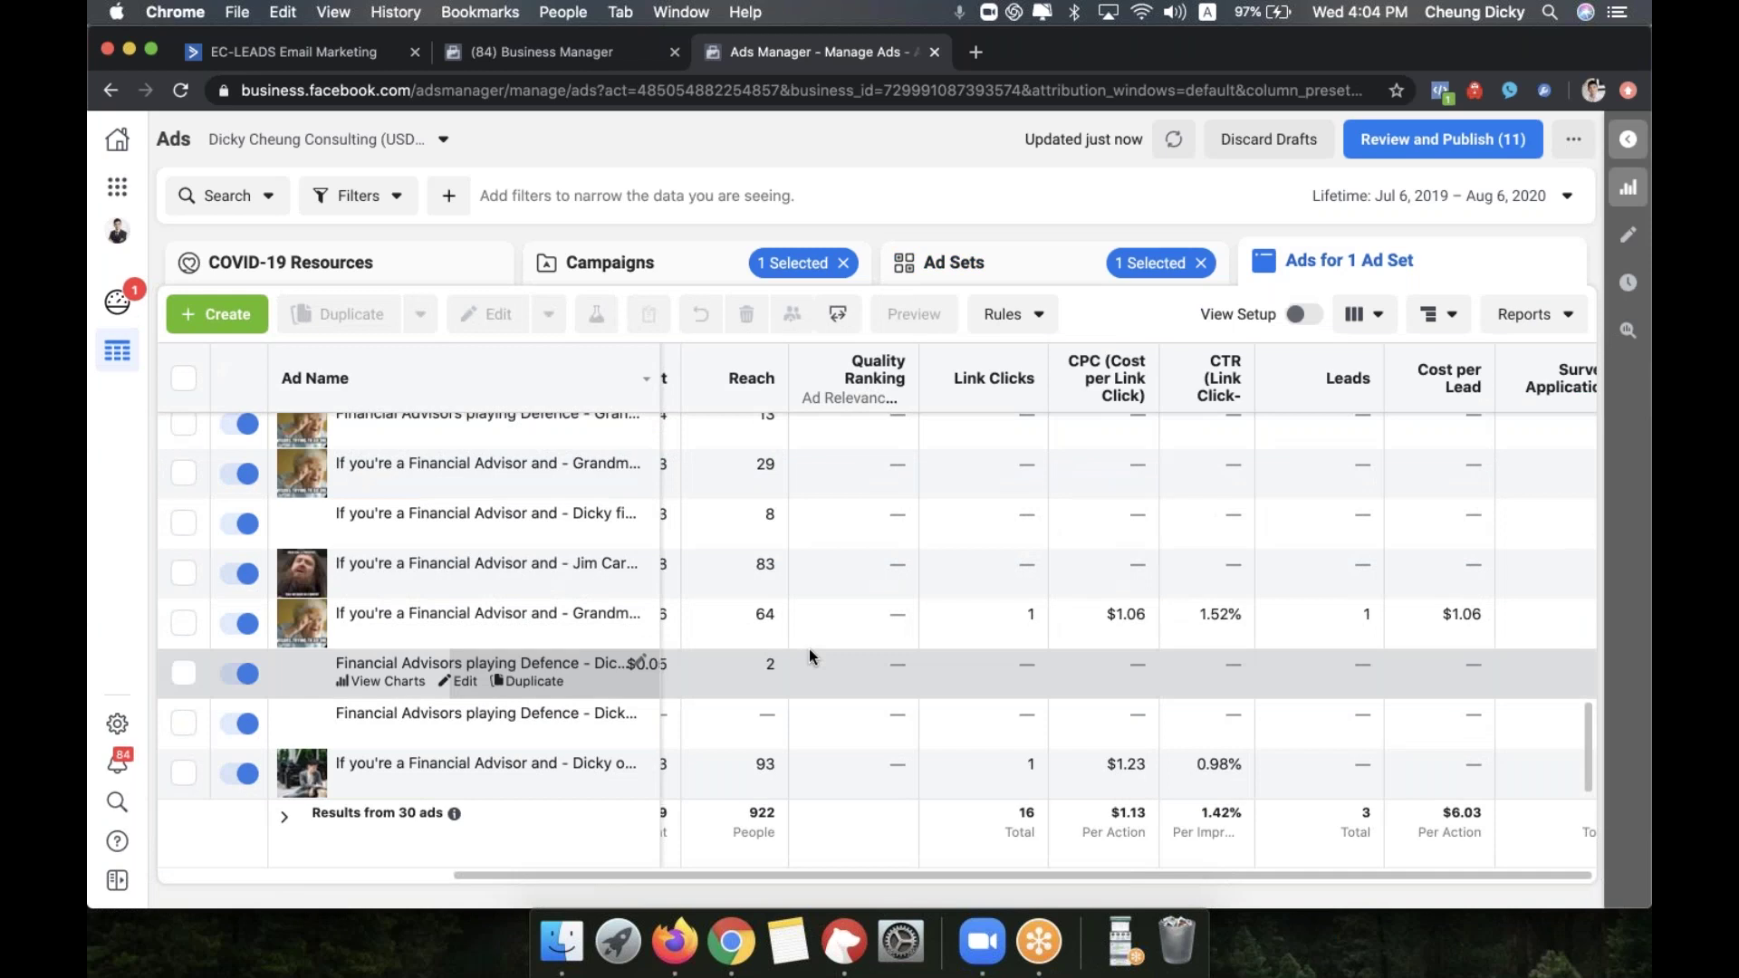
pyautogui.scroll(10, 808, 649)
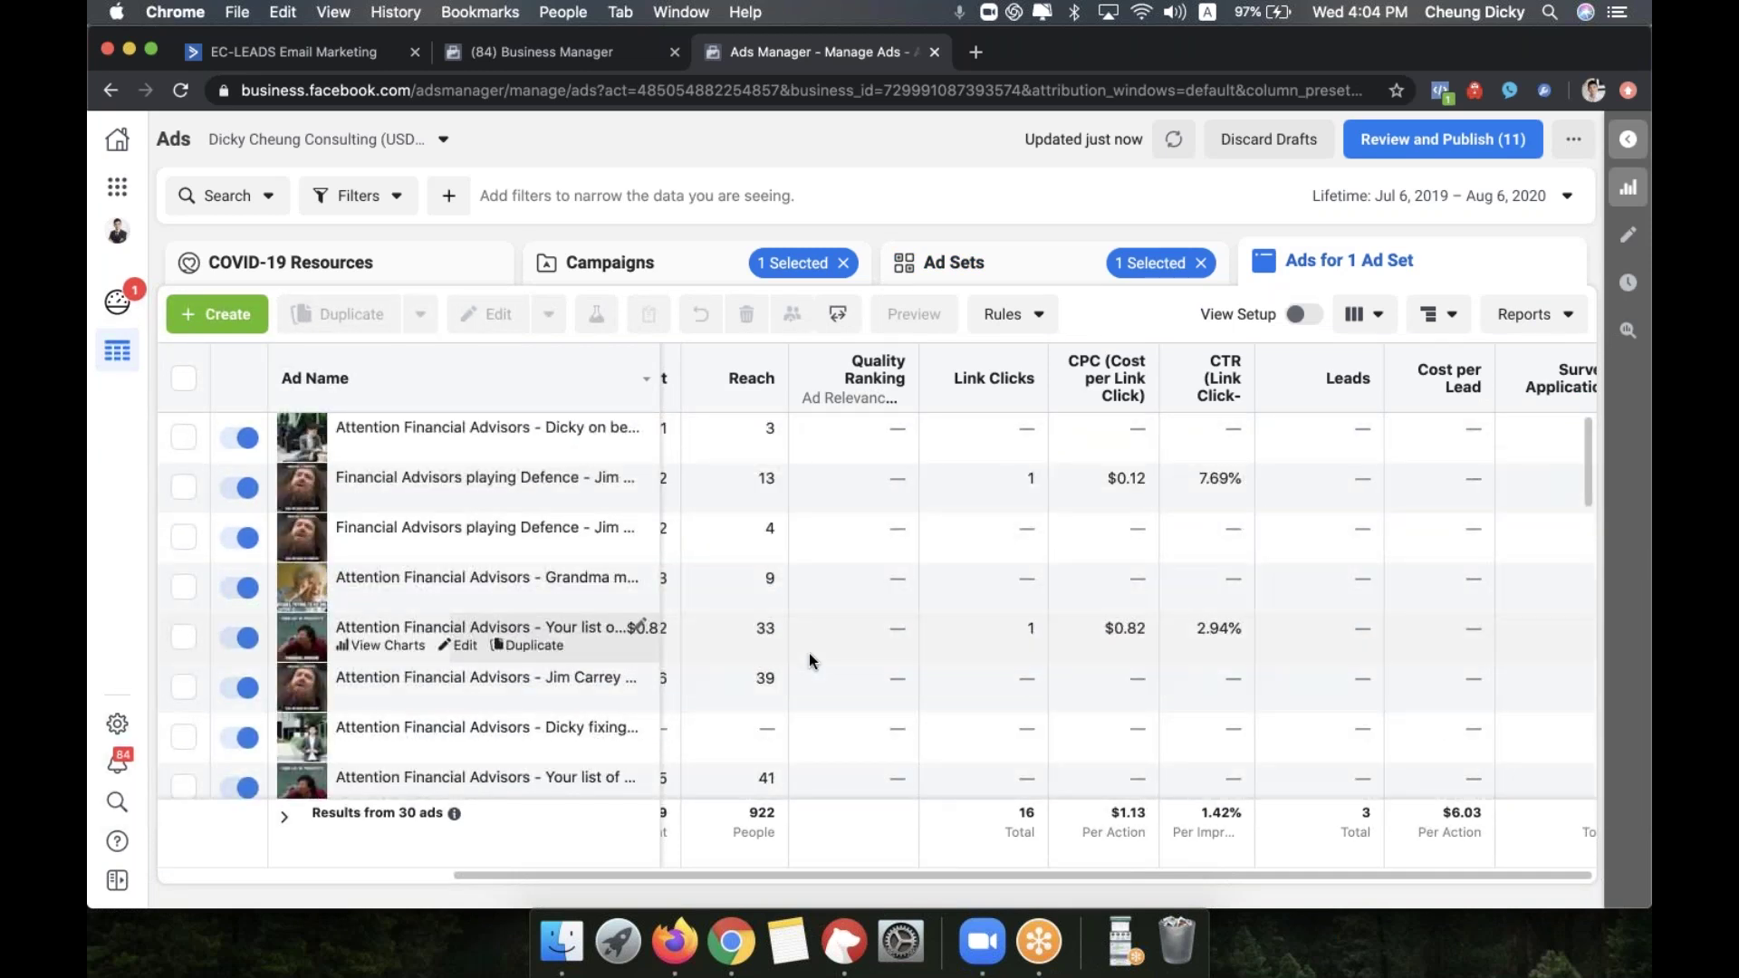
pyautogui.click(932, 264)
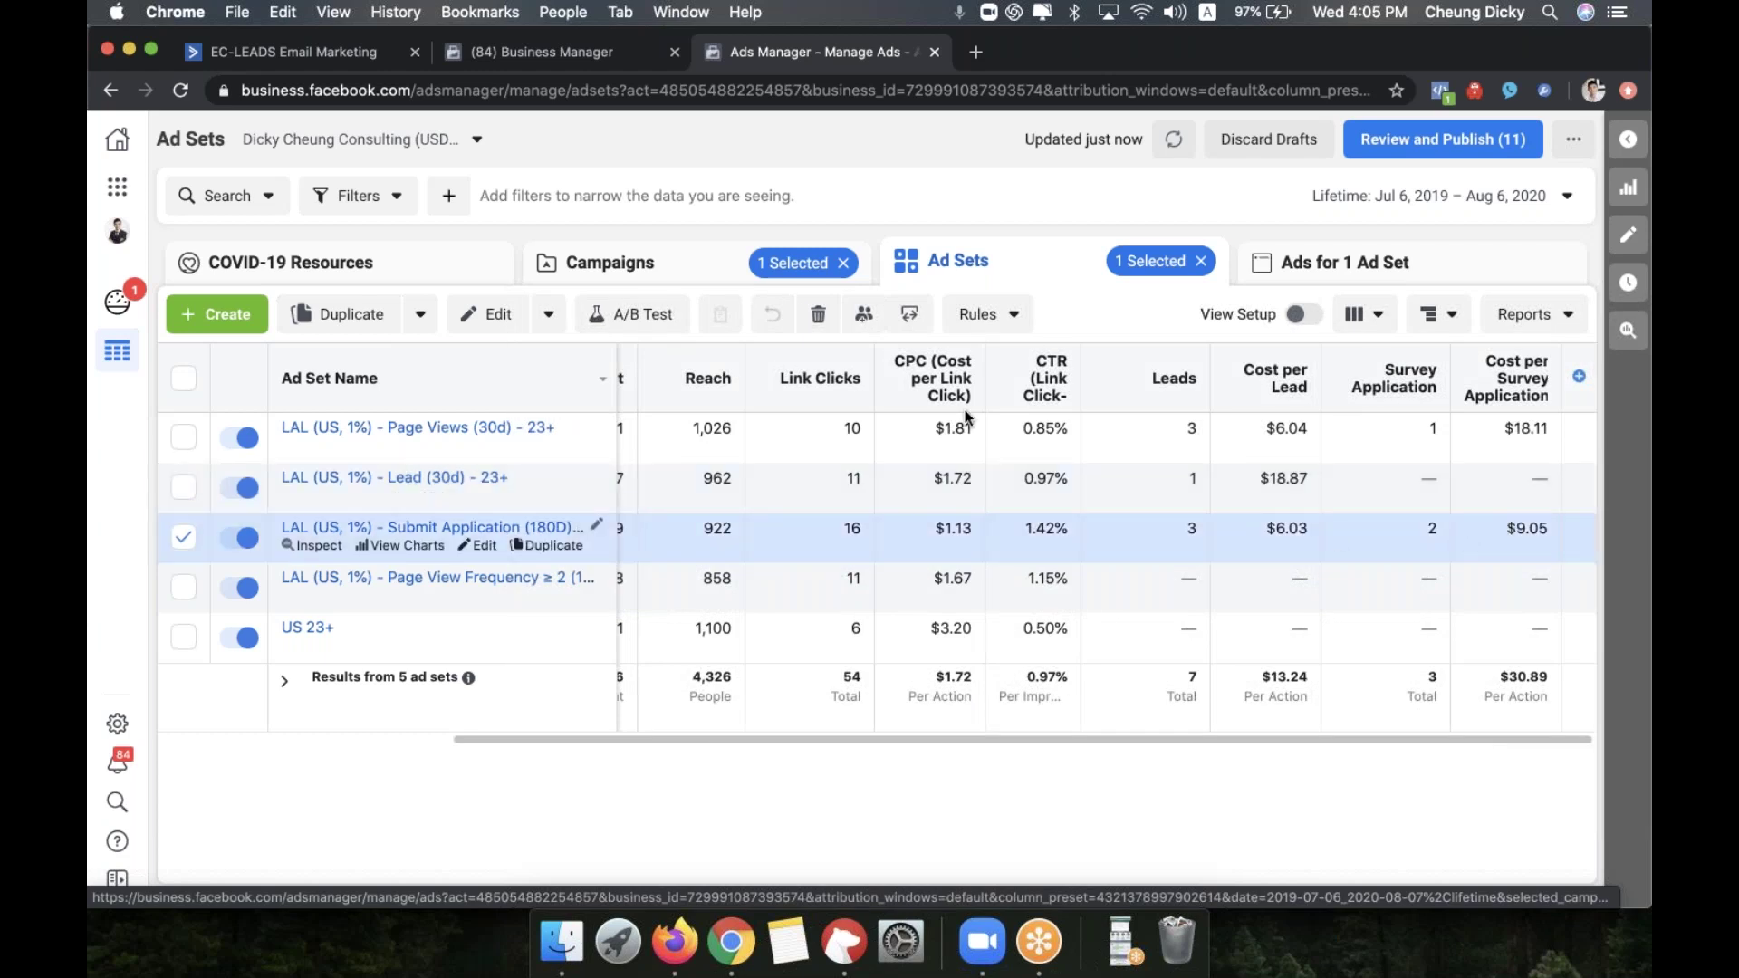
# Highlight the $9.05 cost per survey application value and display the Columns preset list
pyautogui.hscroll(5, 879, 543)
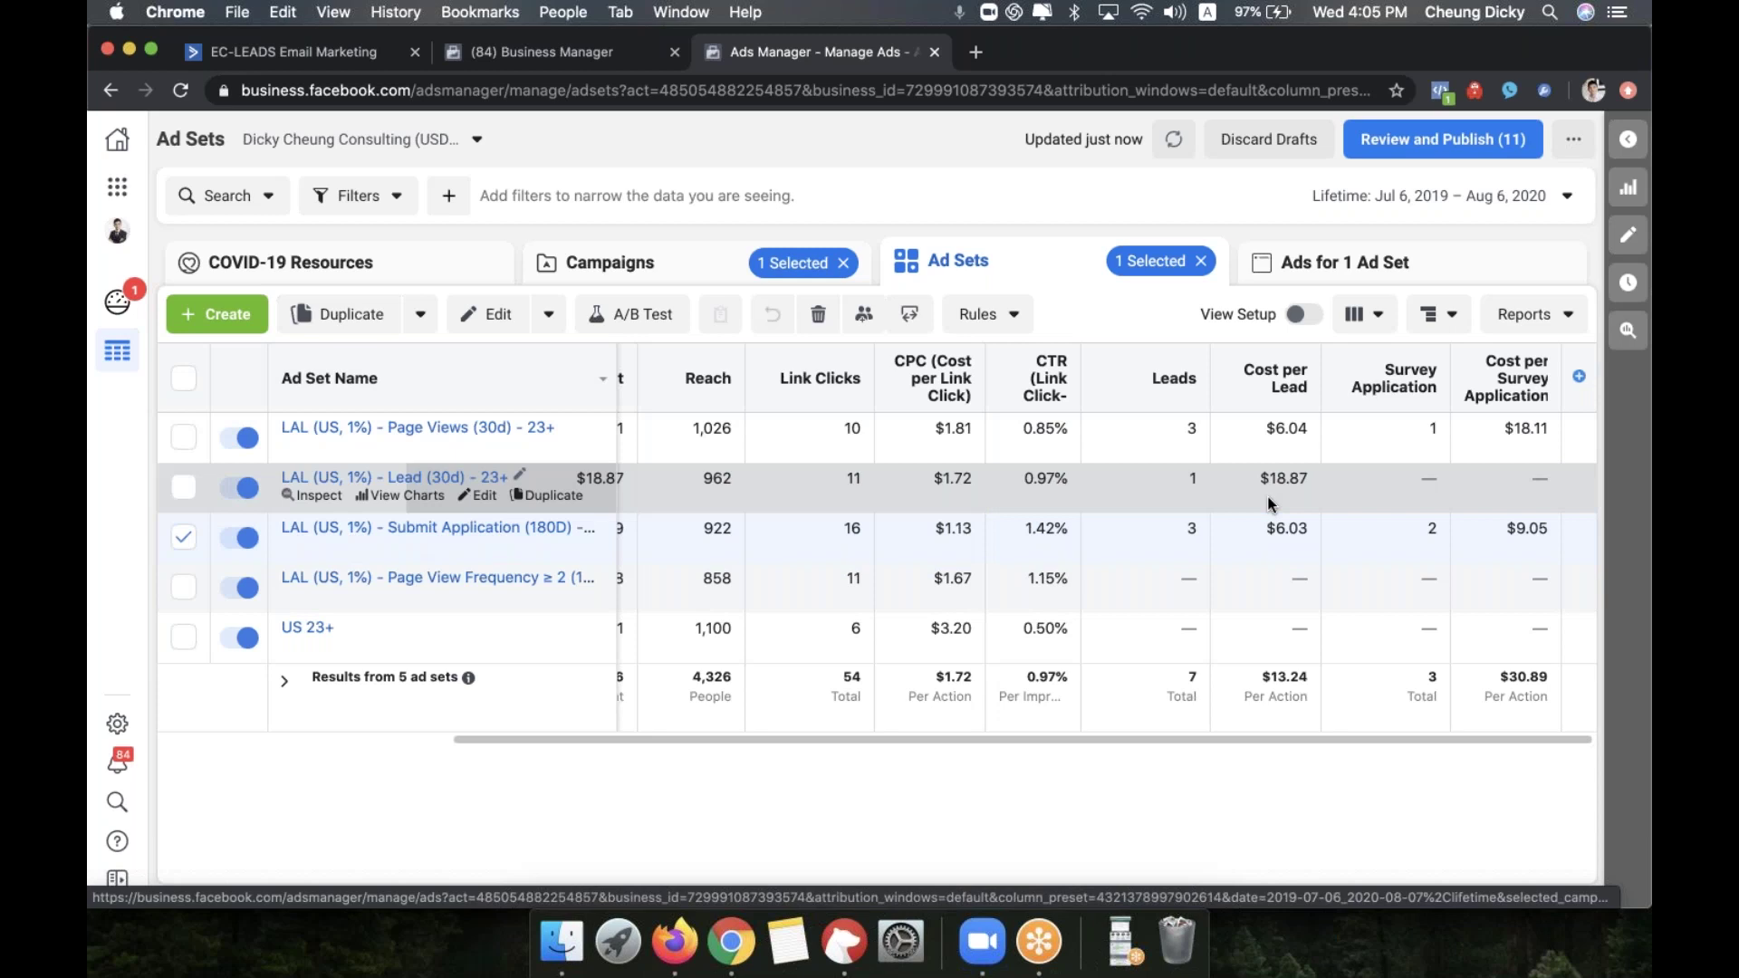
pyautogui.tripleClick(1525, 533)
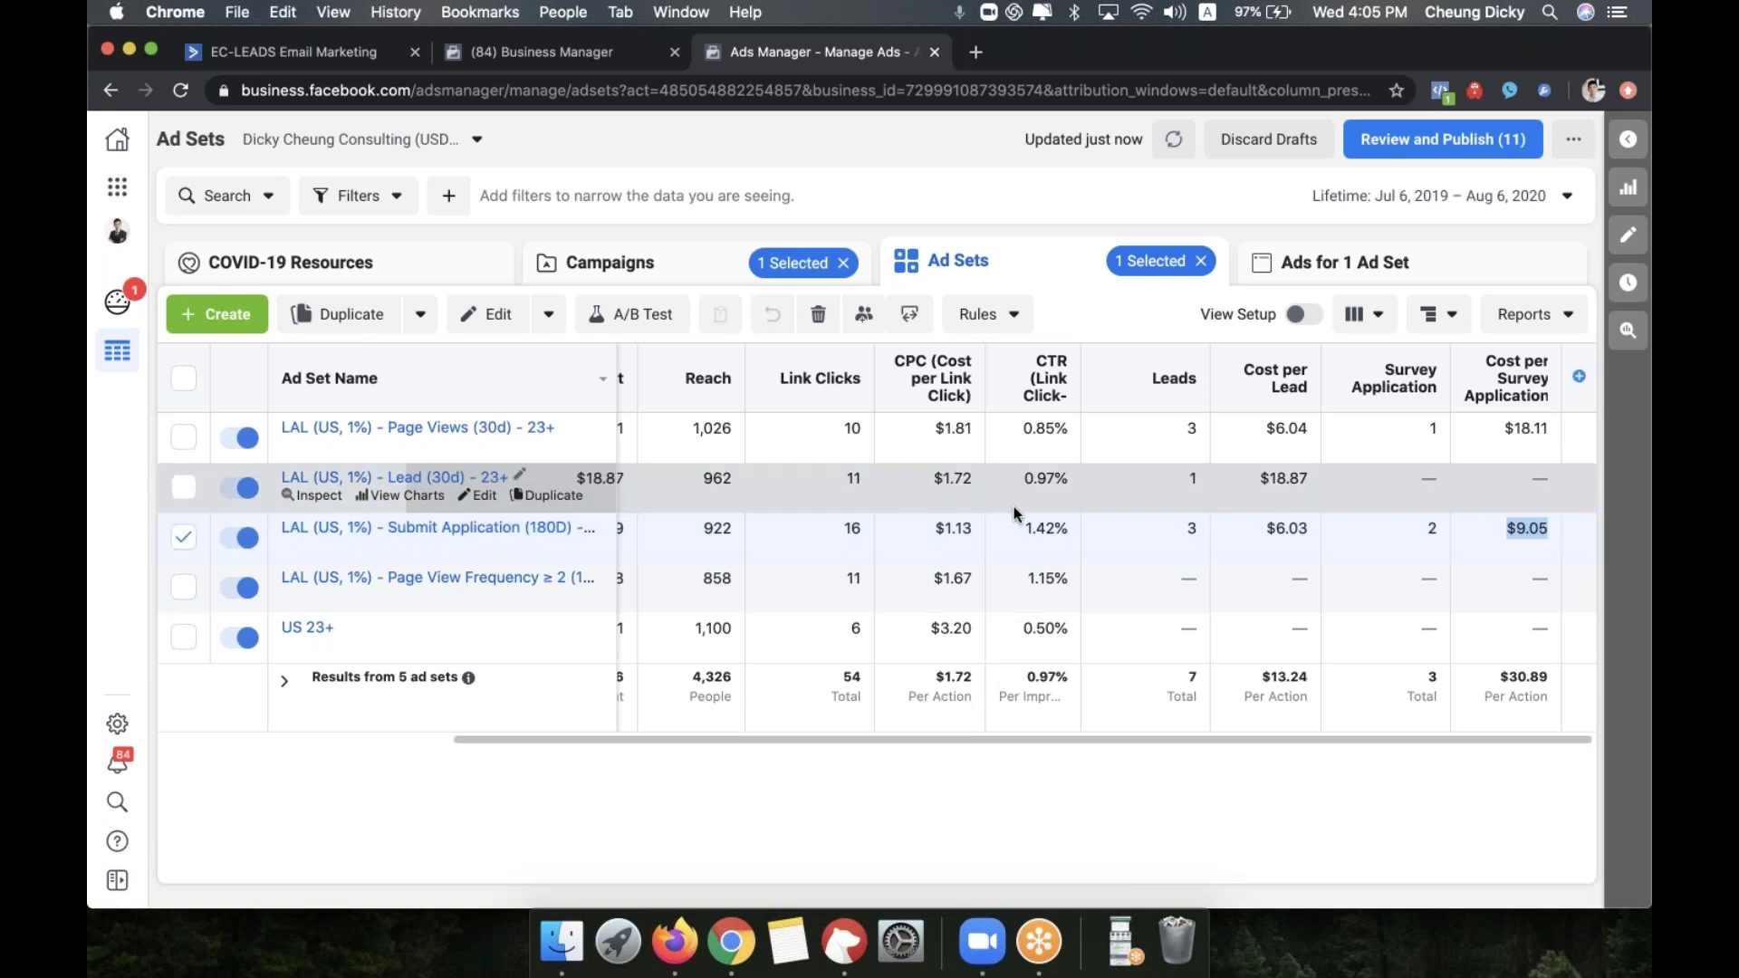
pyautogui.hscroll(-10, 846, 561)
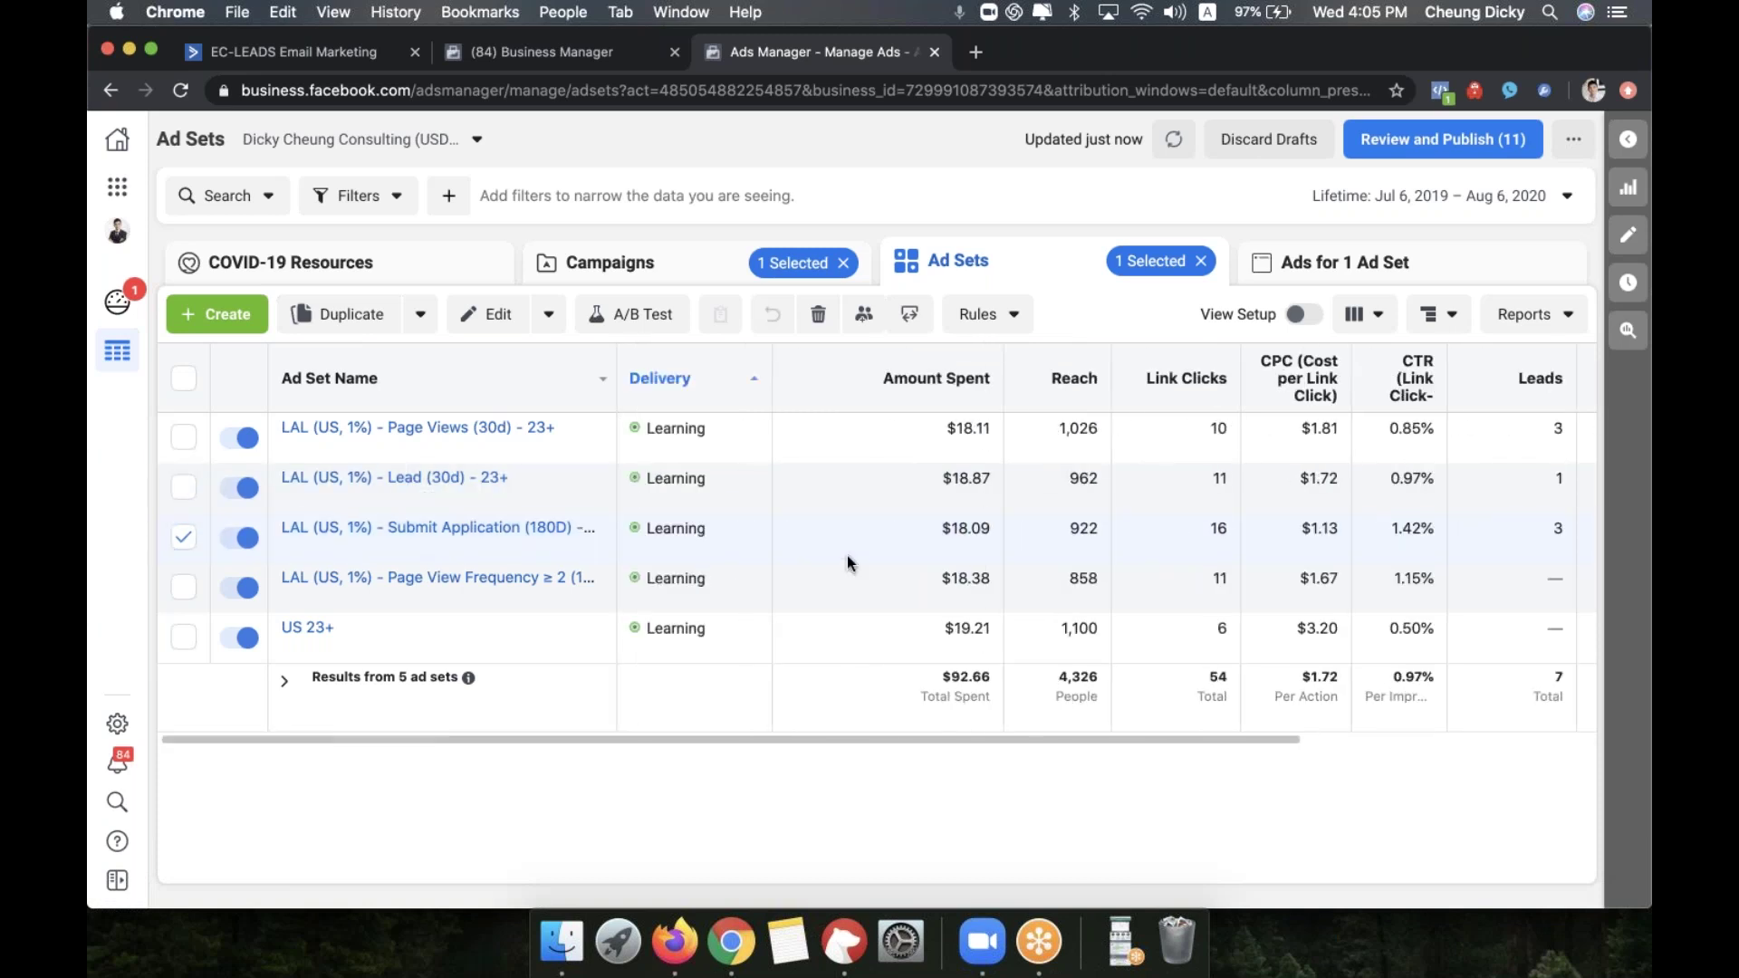
pyautogui.hscroll(5, 1032, 556)
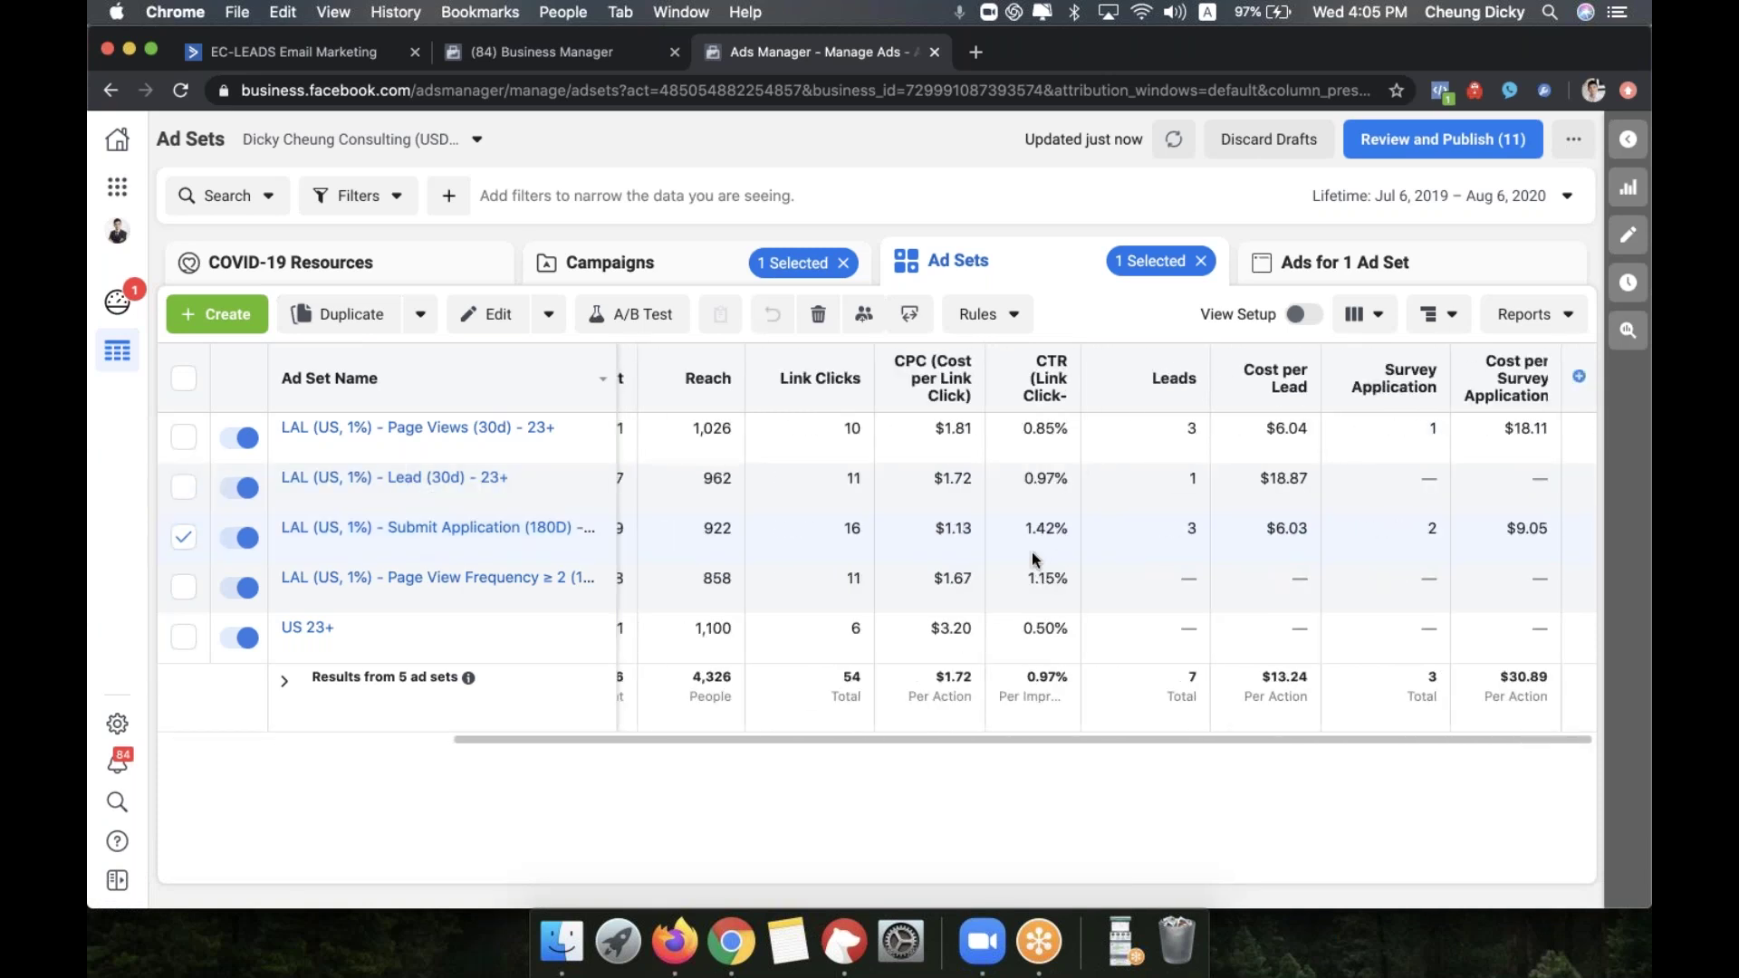
pyautogui.hscroll(-10, 760, 541)
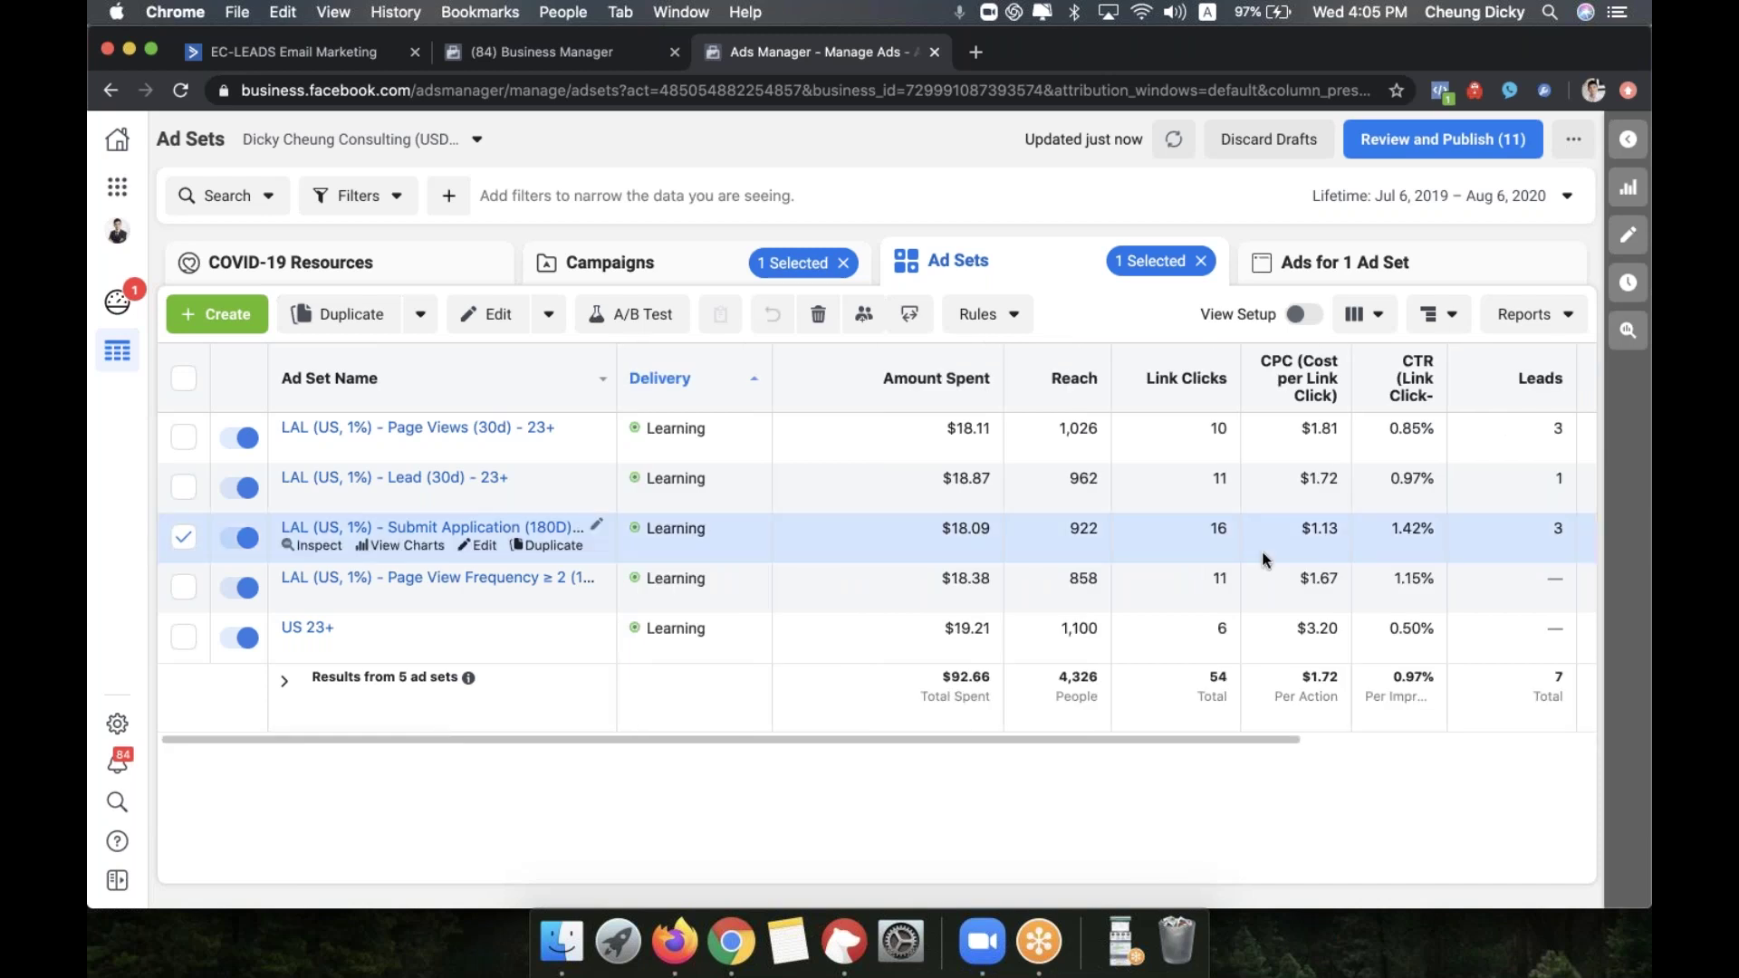
pyautogui.hscroll(5, 1263, 554)
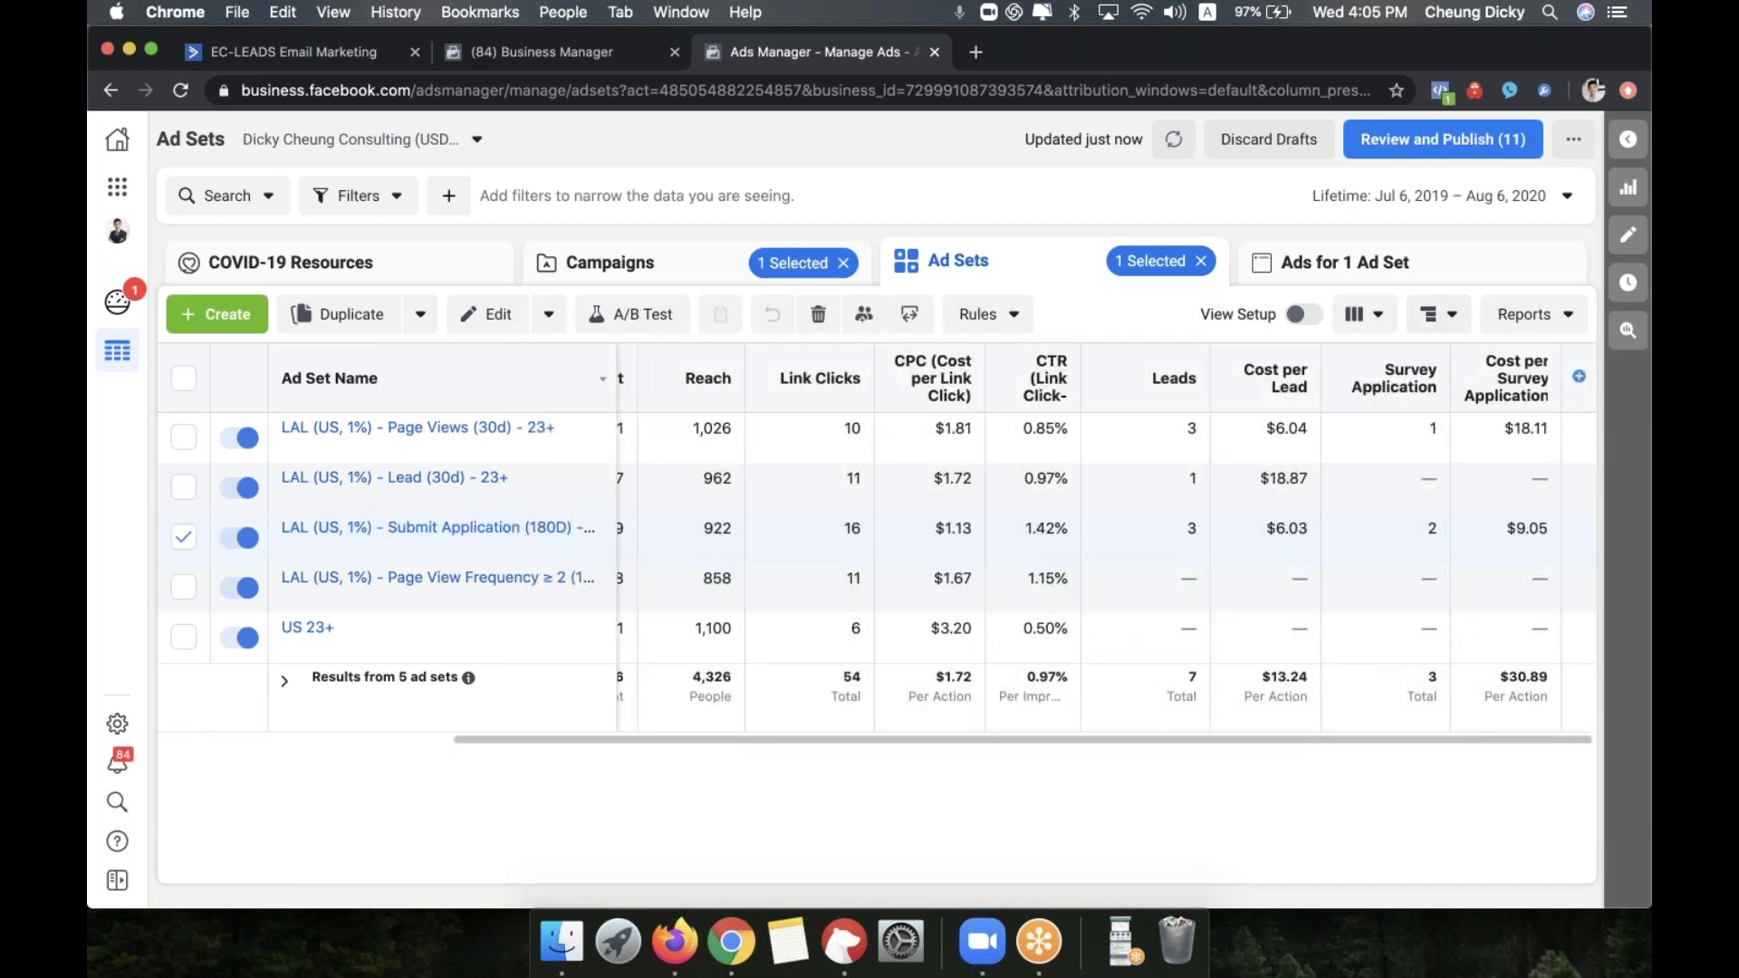
pyautogui.click(1358, 315)
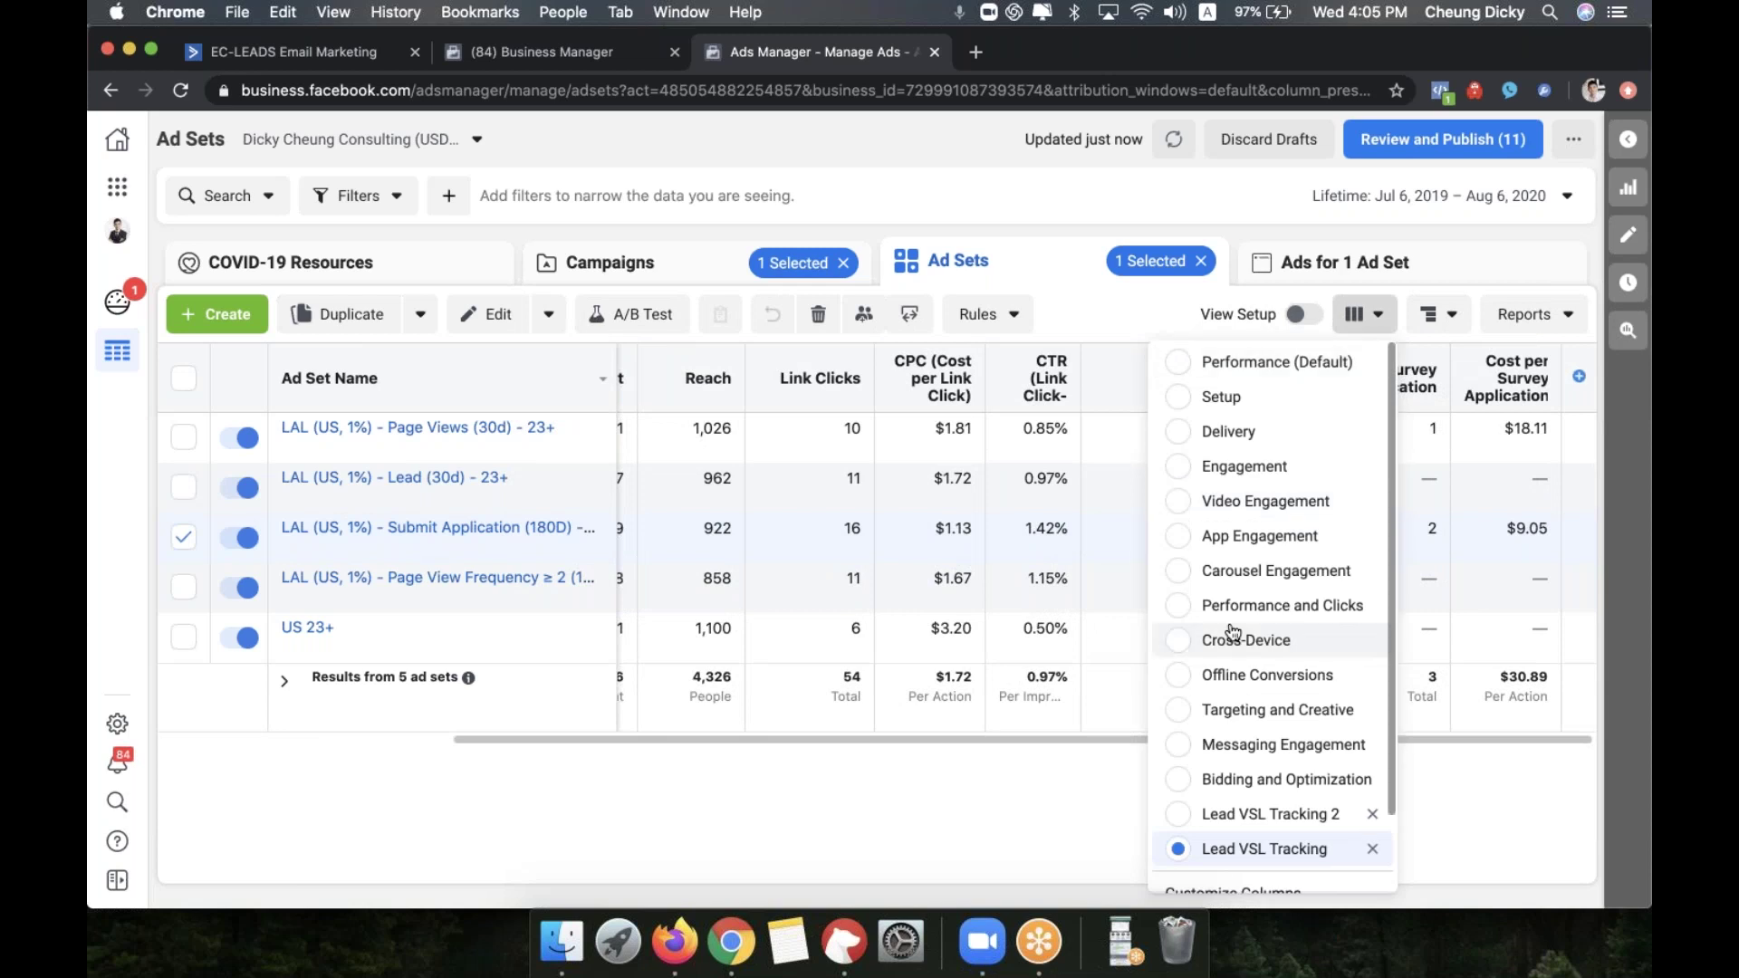
# Apply the Lead VSL Tracking 2 column preset to the ad sets table
pyautogui.scroll(-2, 1233, 631)
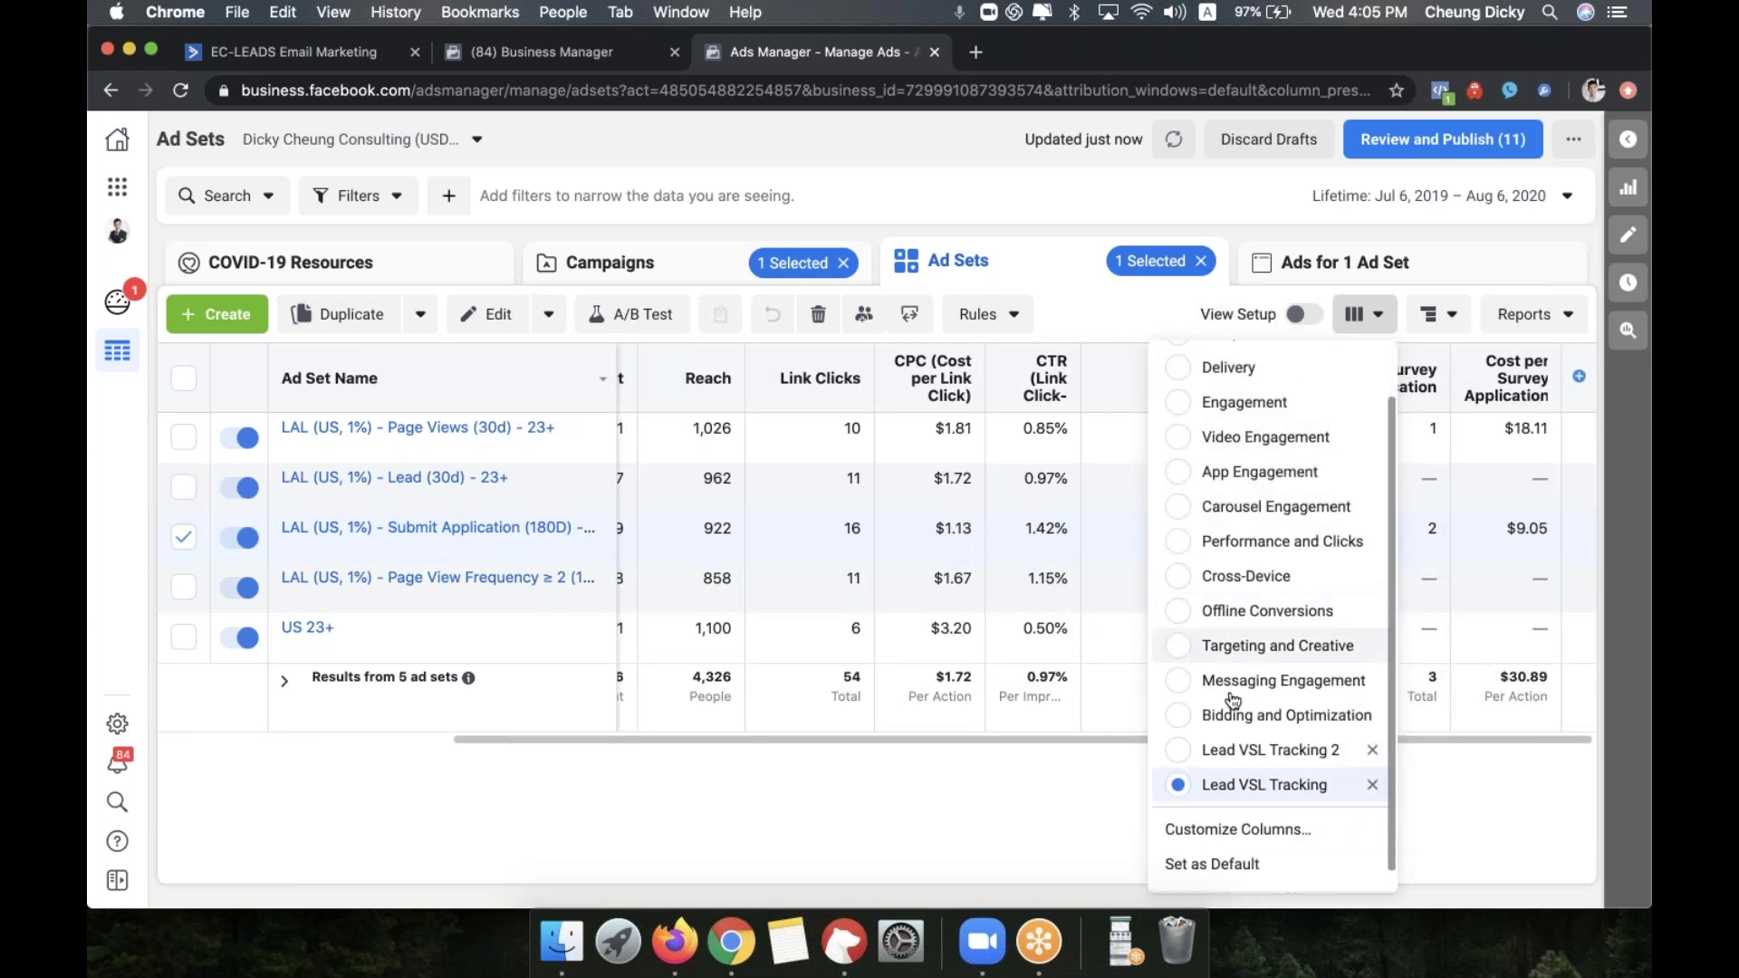
pyautogui.click(1229, 751)
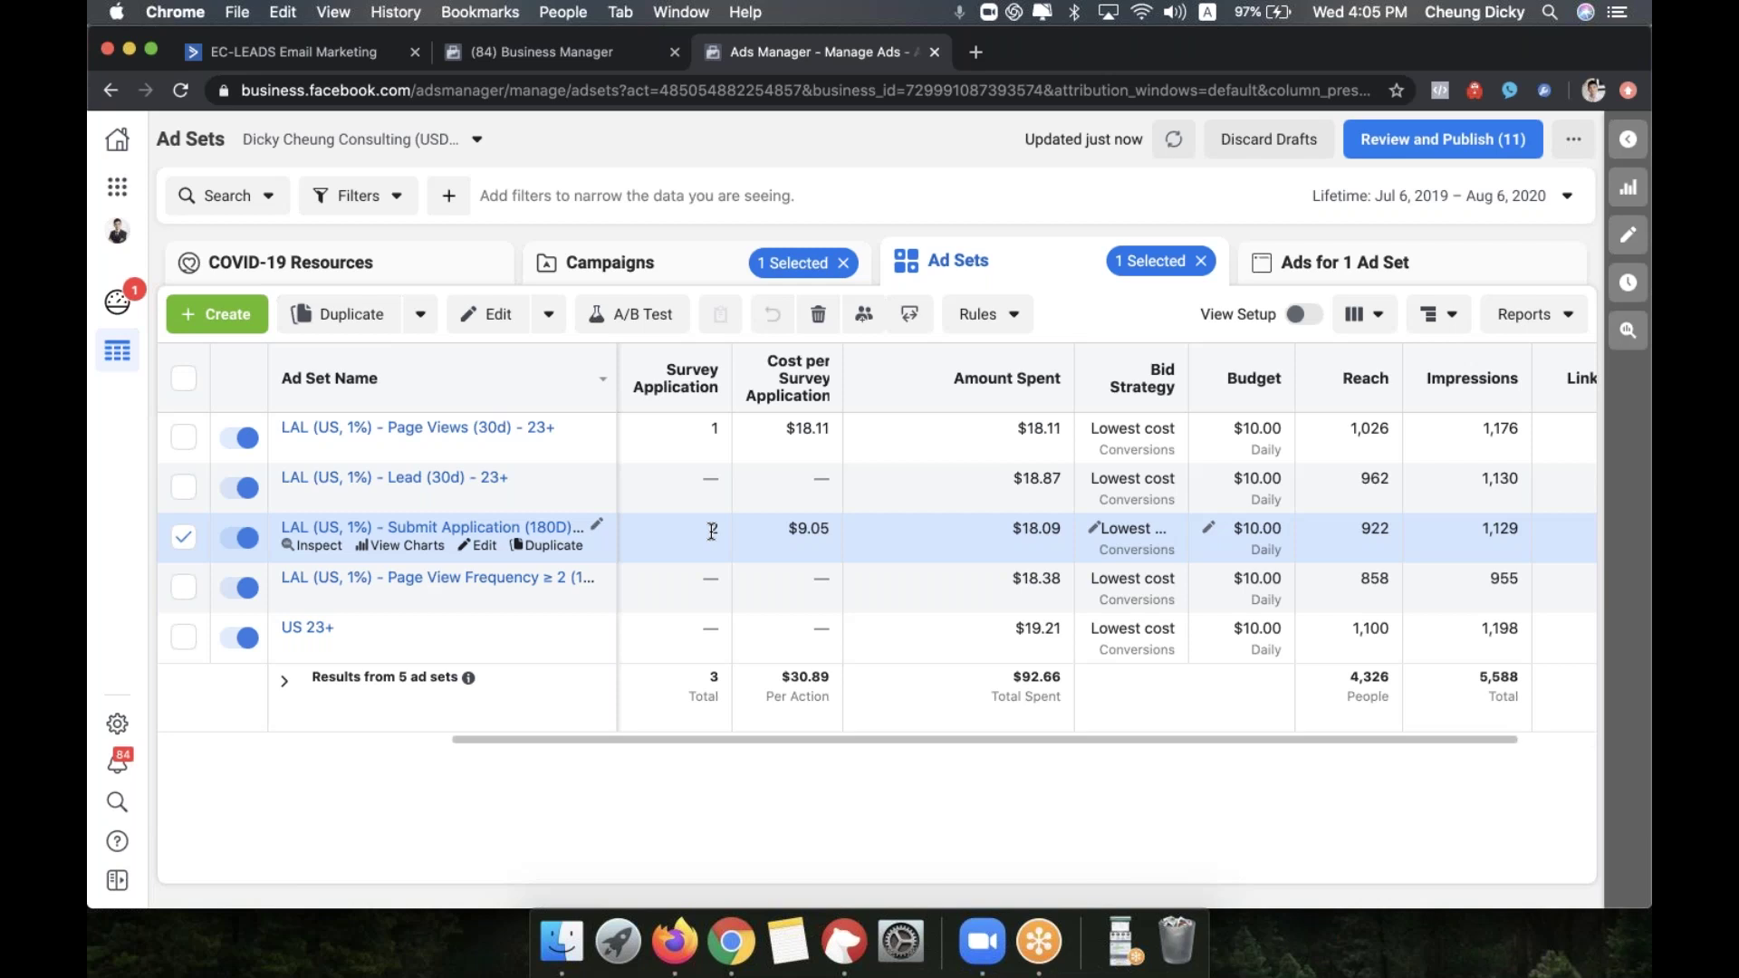
pyautogui.hscroll(-5, 712, 532)
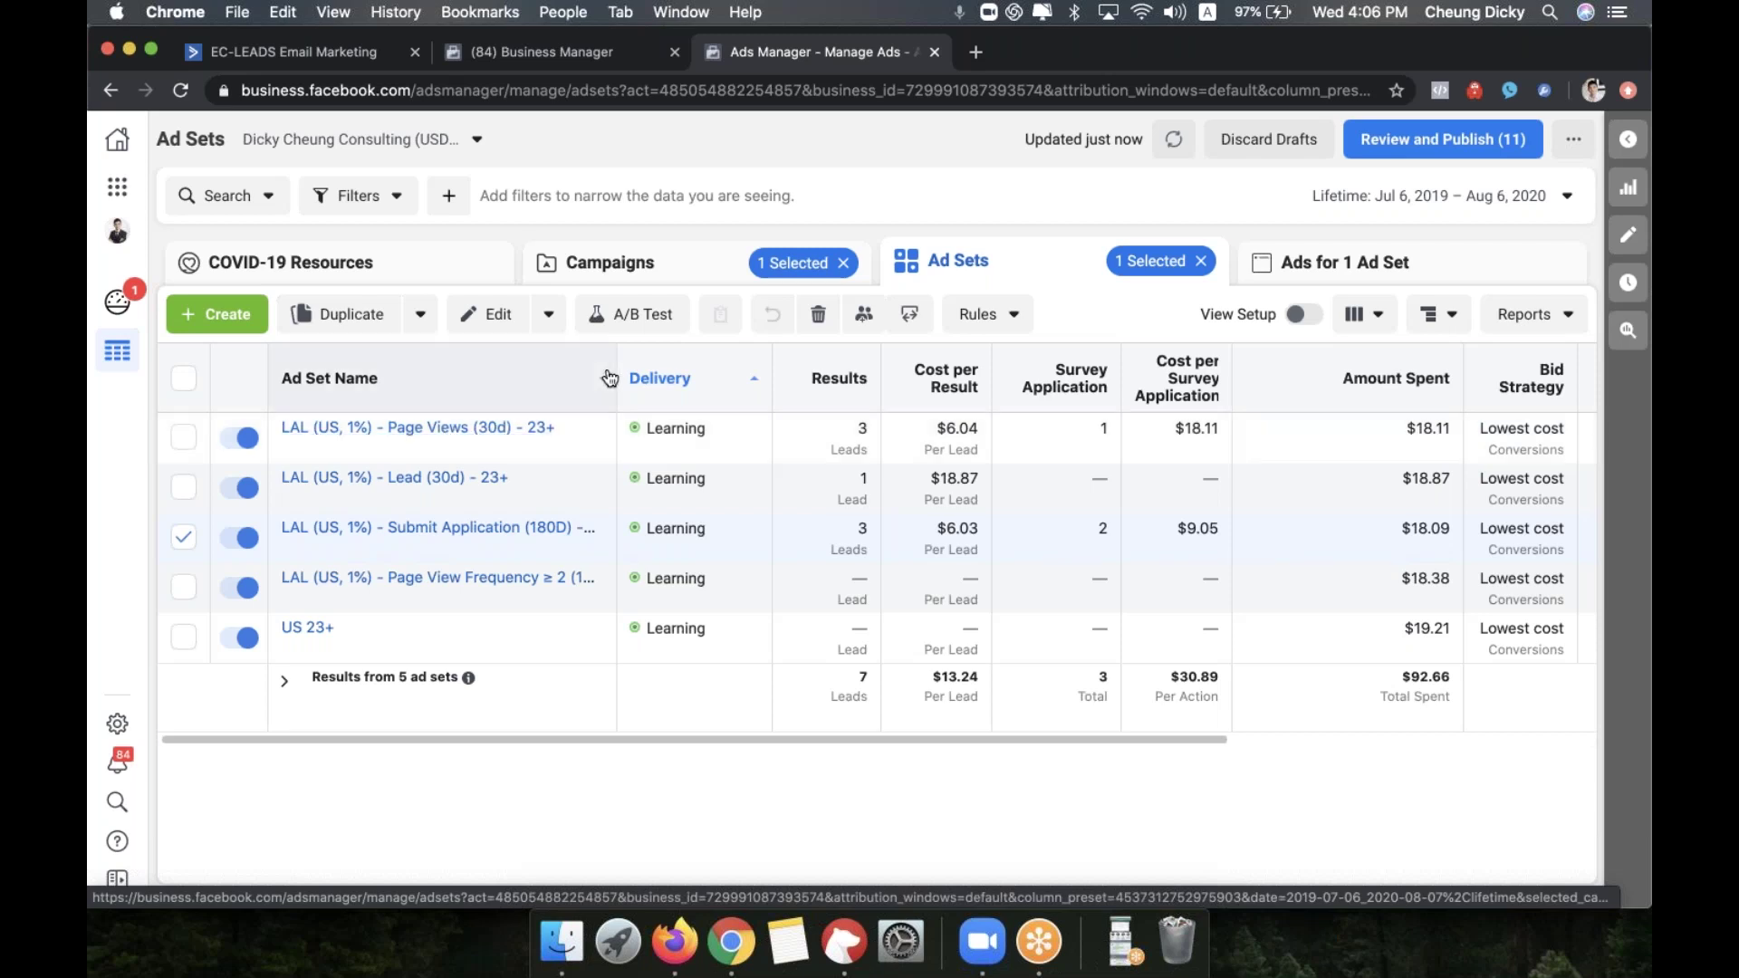
# Widen the Ad Set Name column to show full names, then switch to the campaigns list
pyautogui.moveTo(612, 369); pyautogui.dragTo(655, 369)
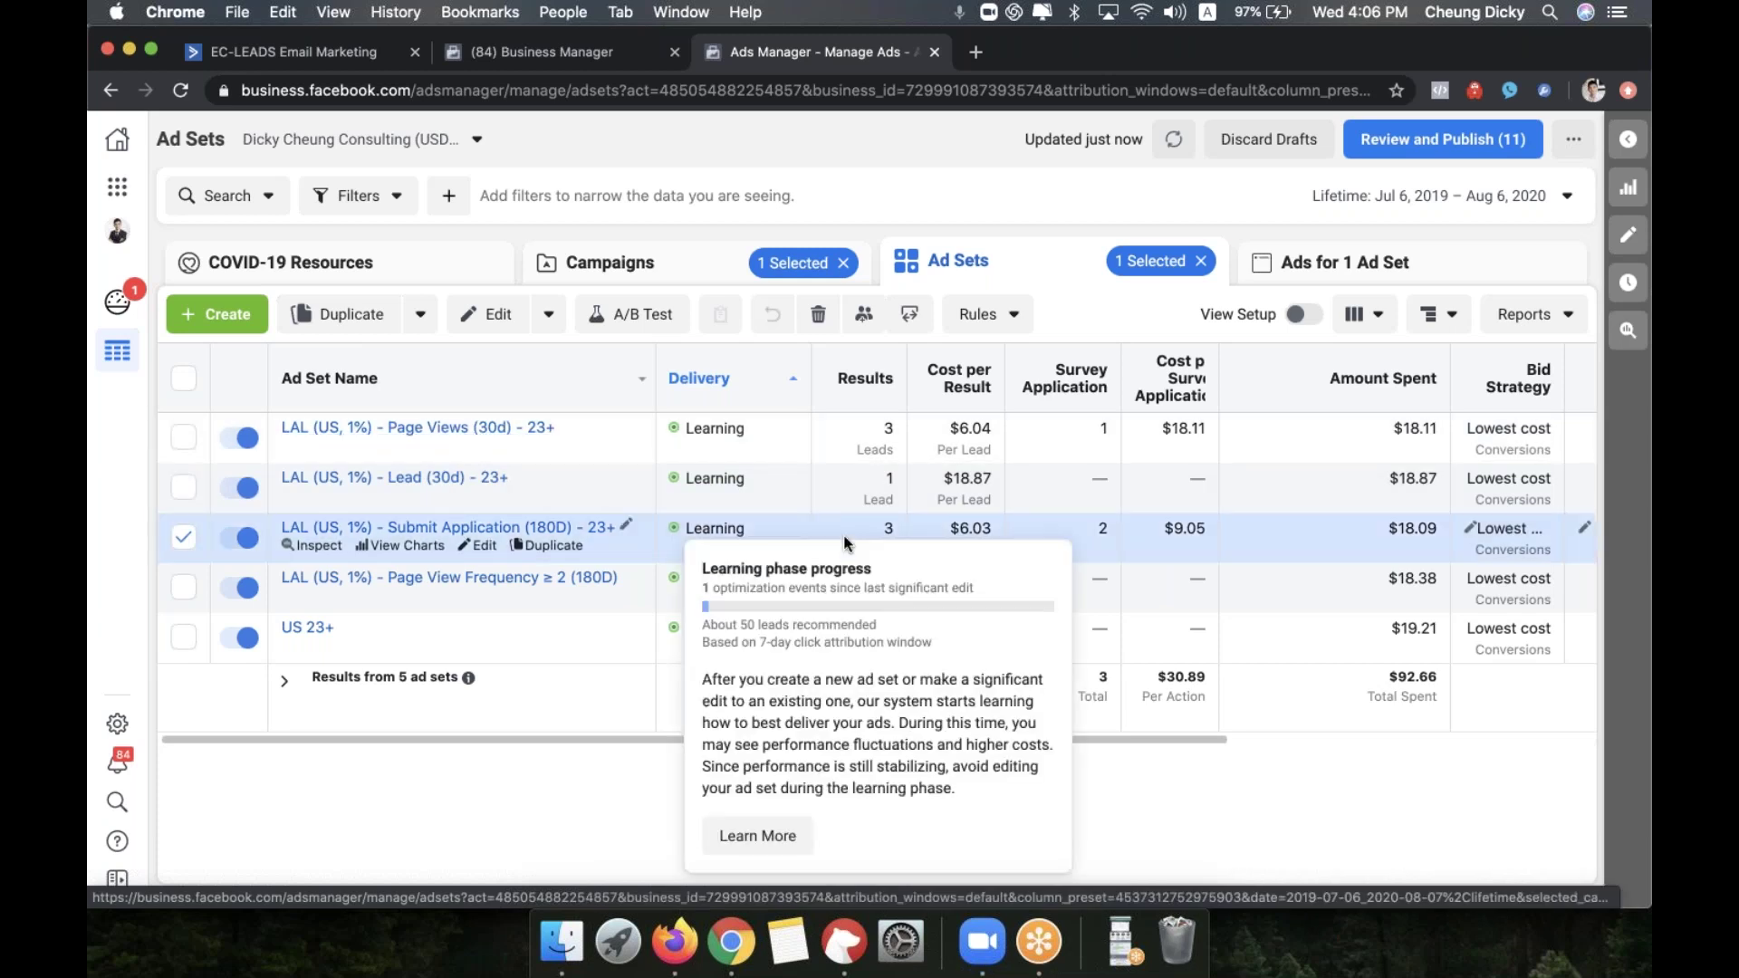
pyautogui.hscroll(5, 843, 534)
pyautogui.hscroll(-3, 855, 540)
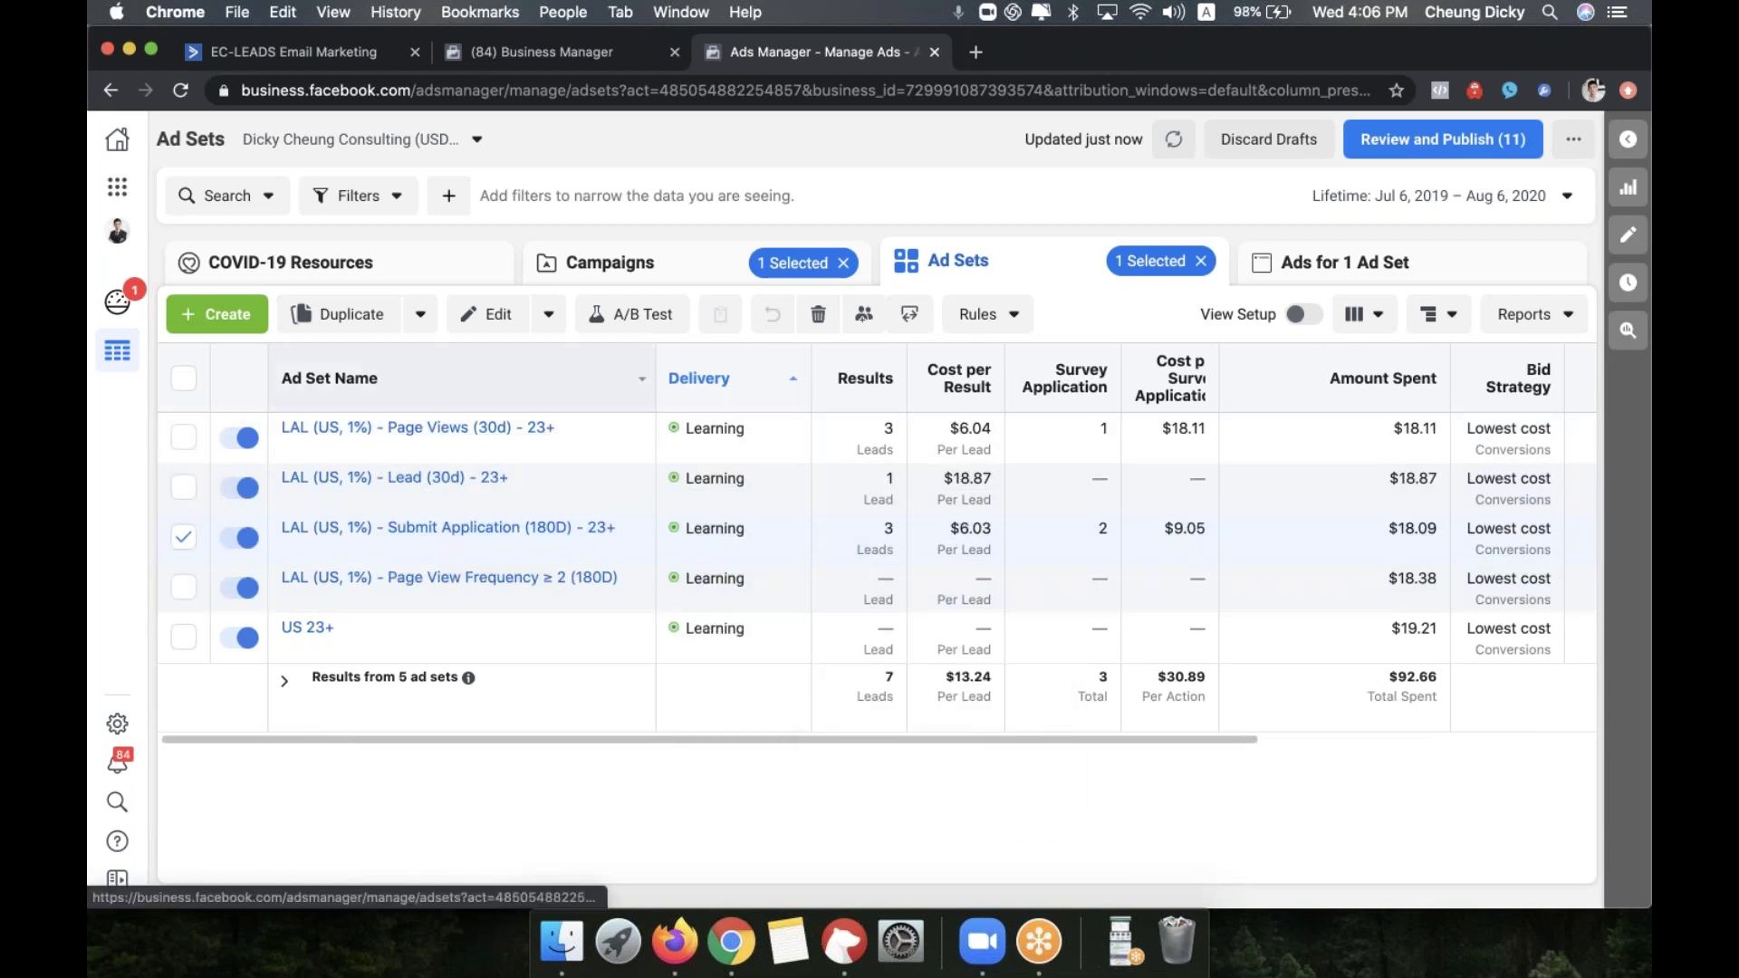
pyautogui.click(625, 264)
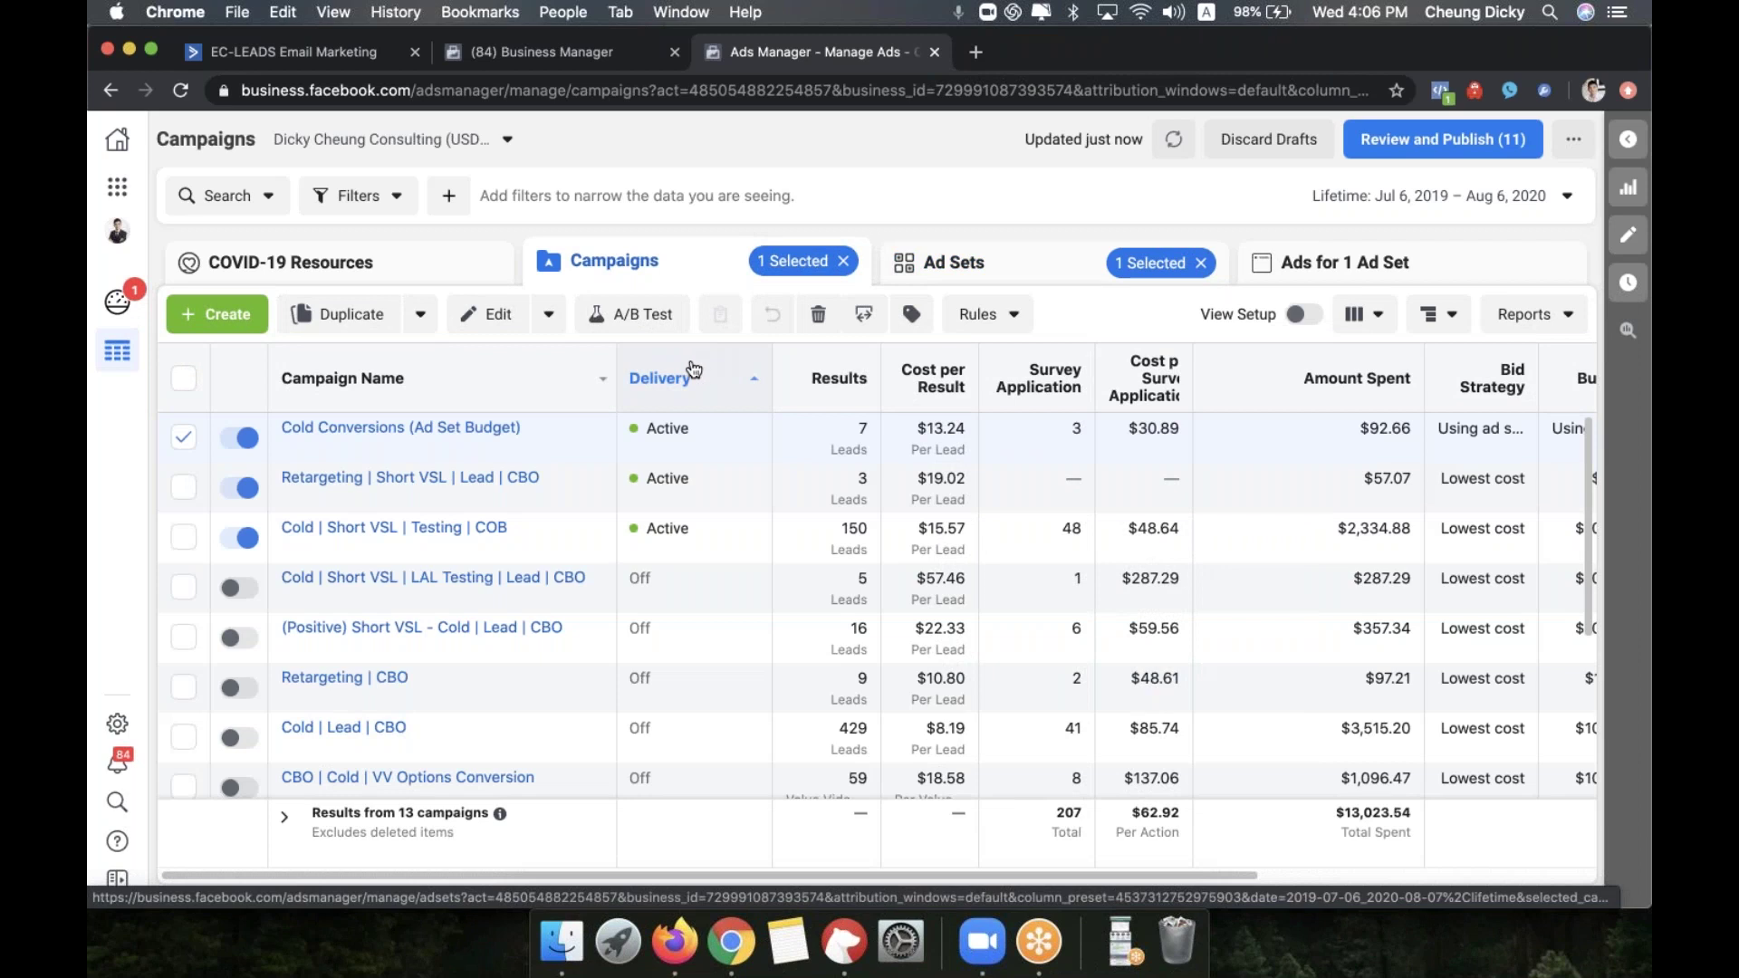
# Sort campaigns by Results, deselect Cold Conversions, and keep the Lifetime date range
pyautogui.click(838, 377)
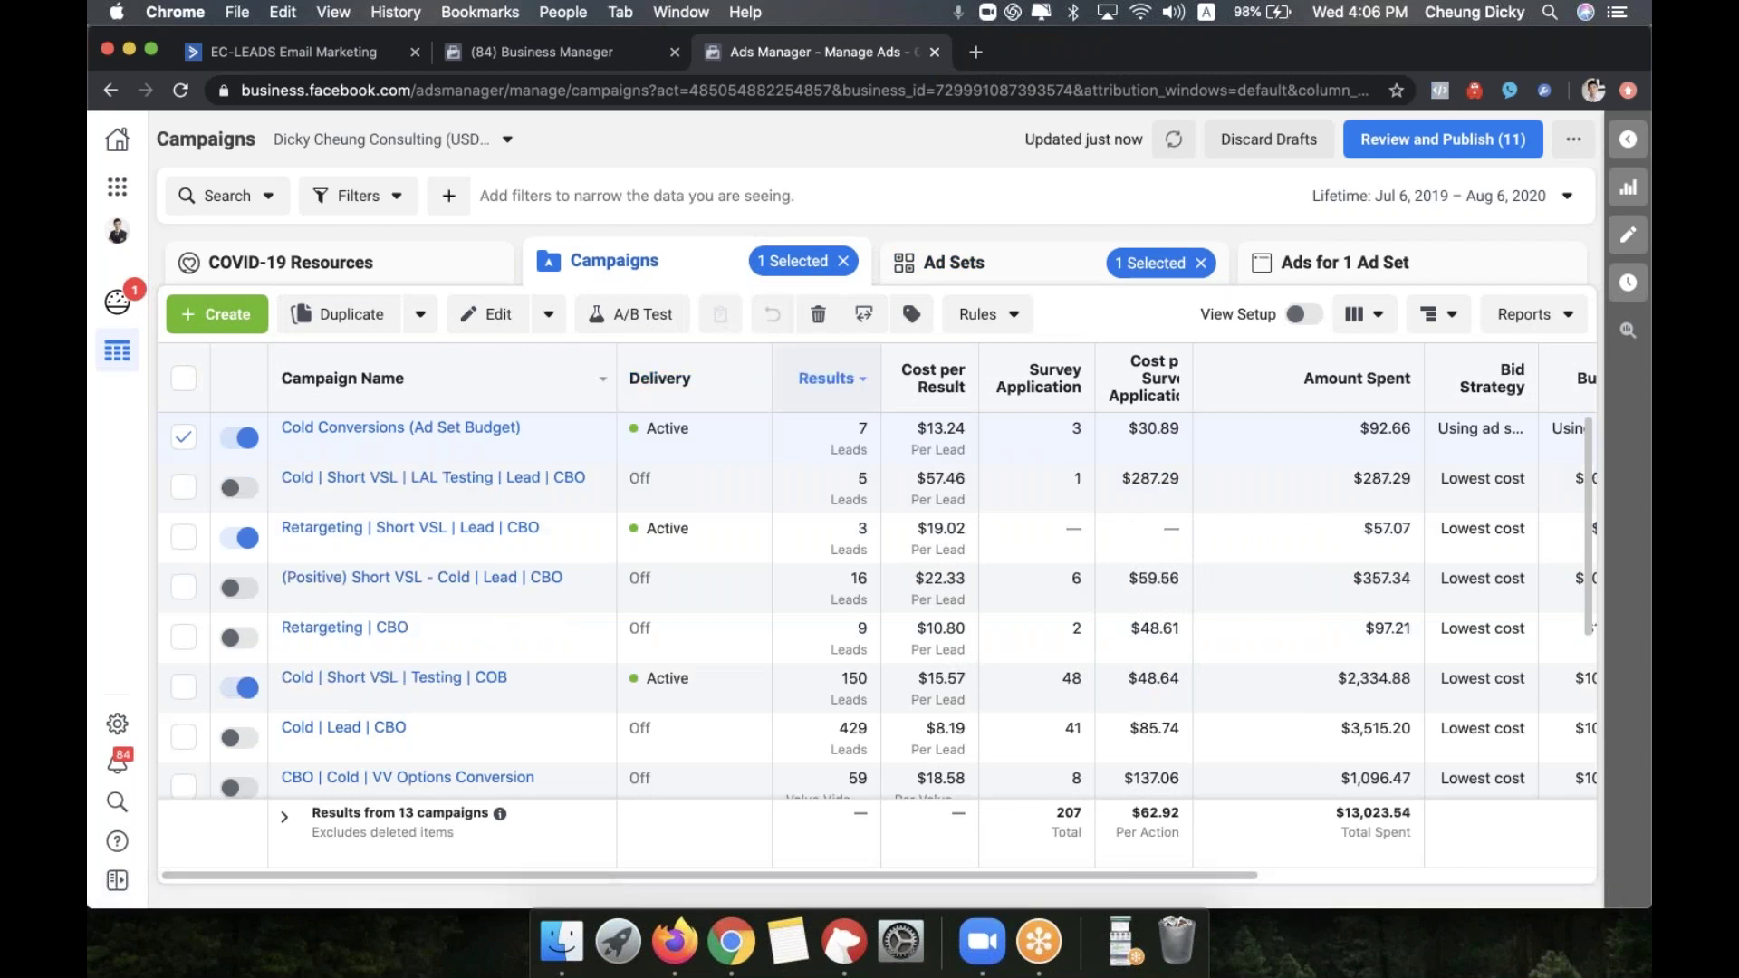
pyautogui.click(183, 437)
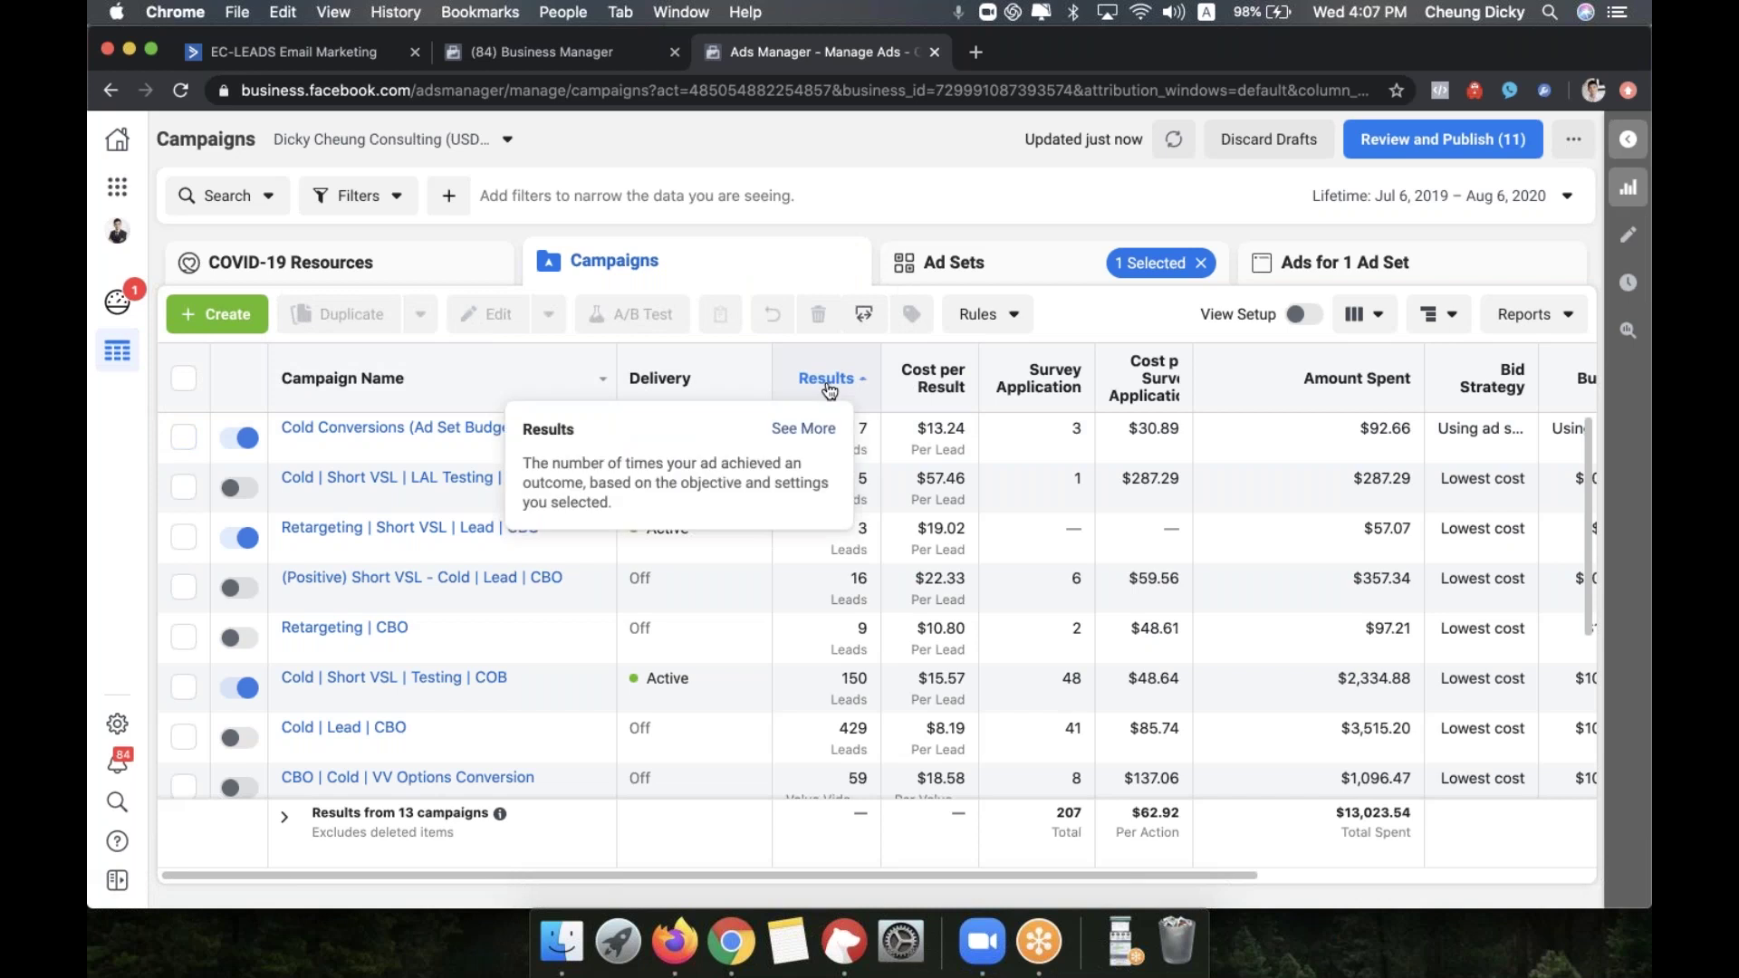
pyautogui.click(1418, 197)
pyautogui.click(1514, 288)
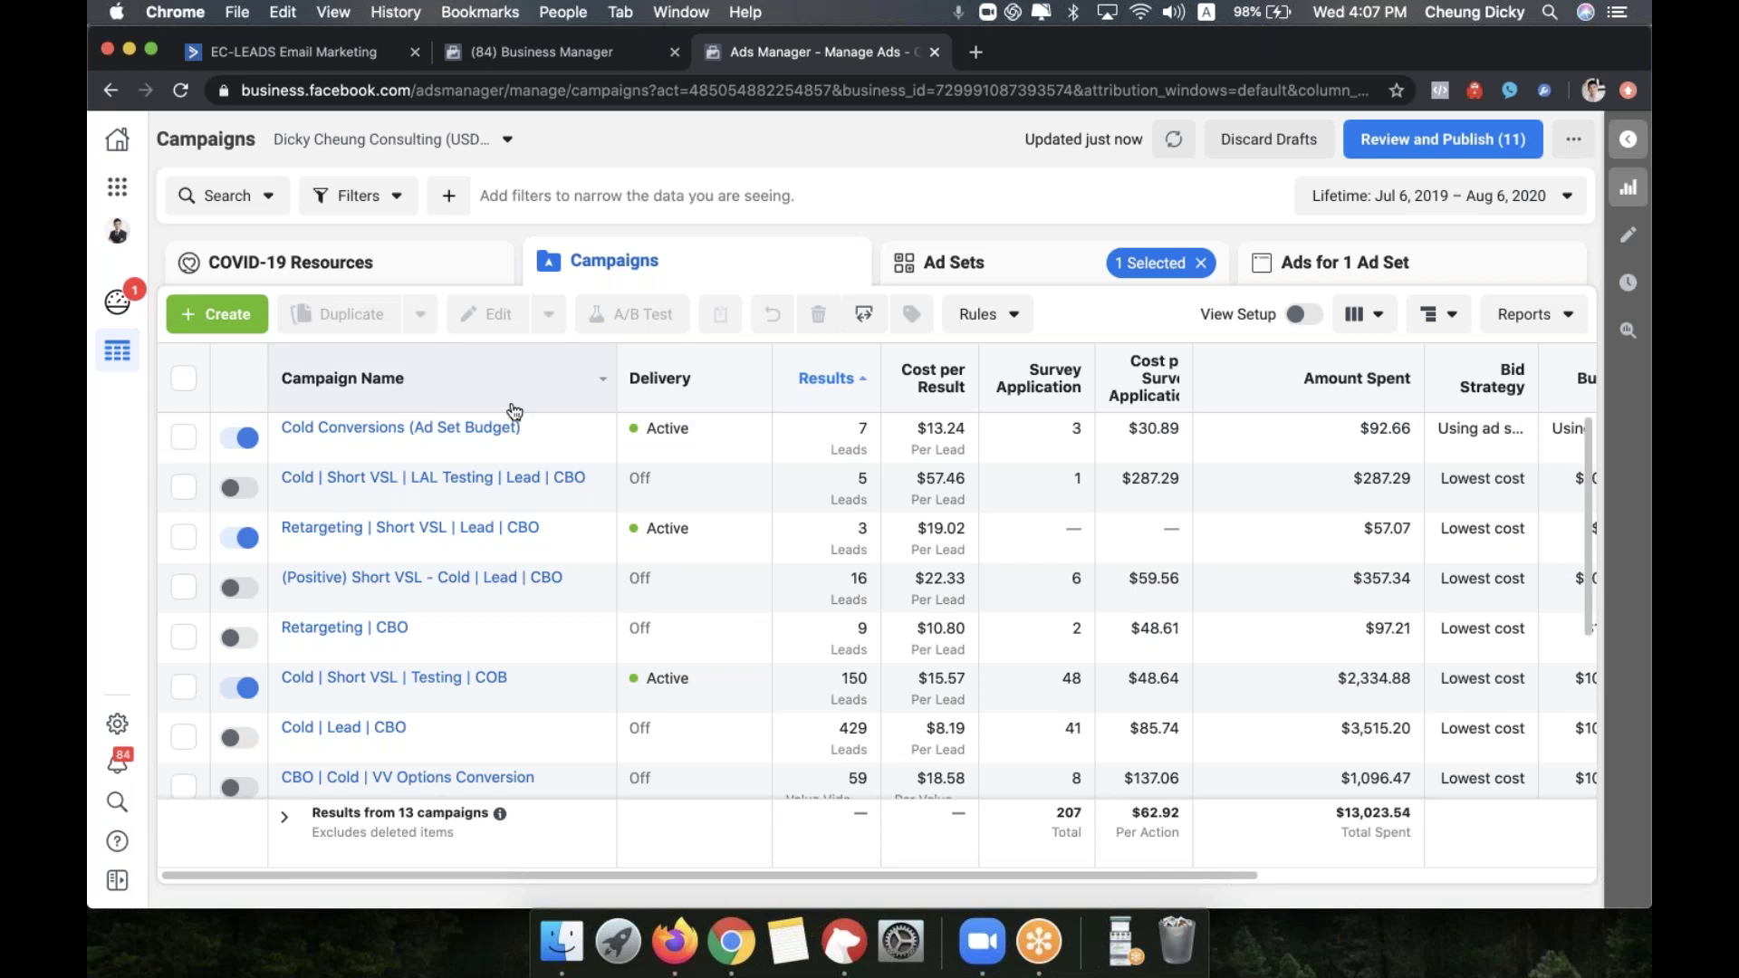
# Re-sort the campaigns by Results and show the Cold | Lead | CBO campaign's 25 ad sets
pyautogui.click(420, 390)
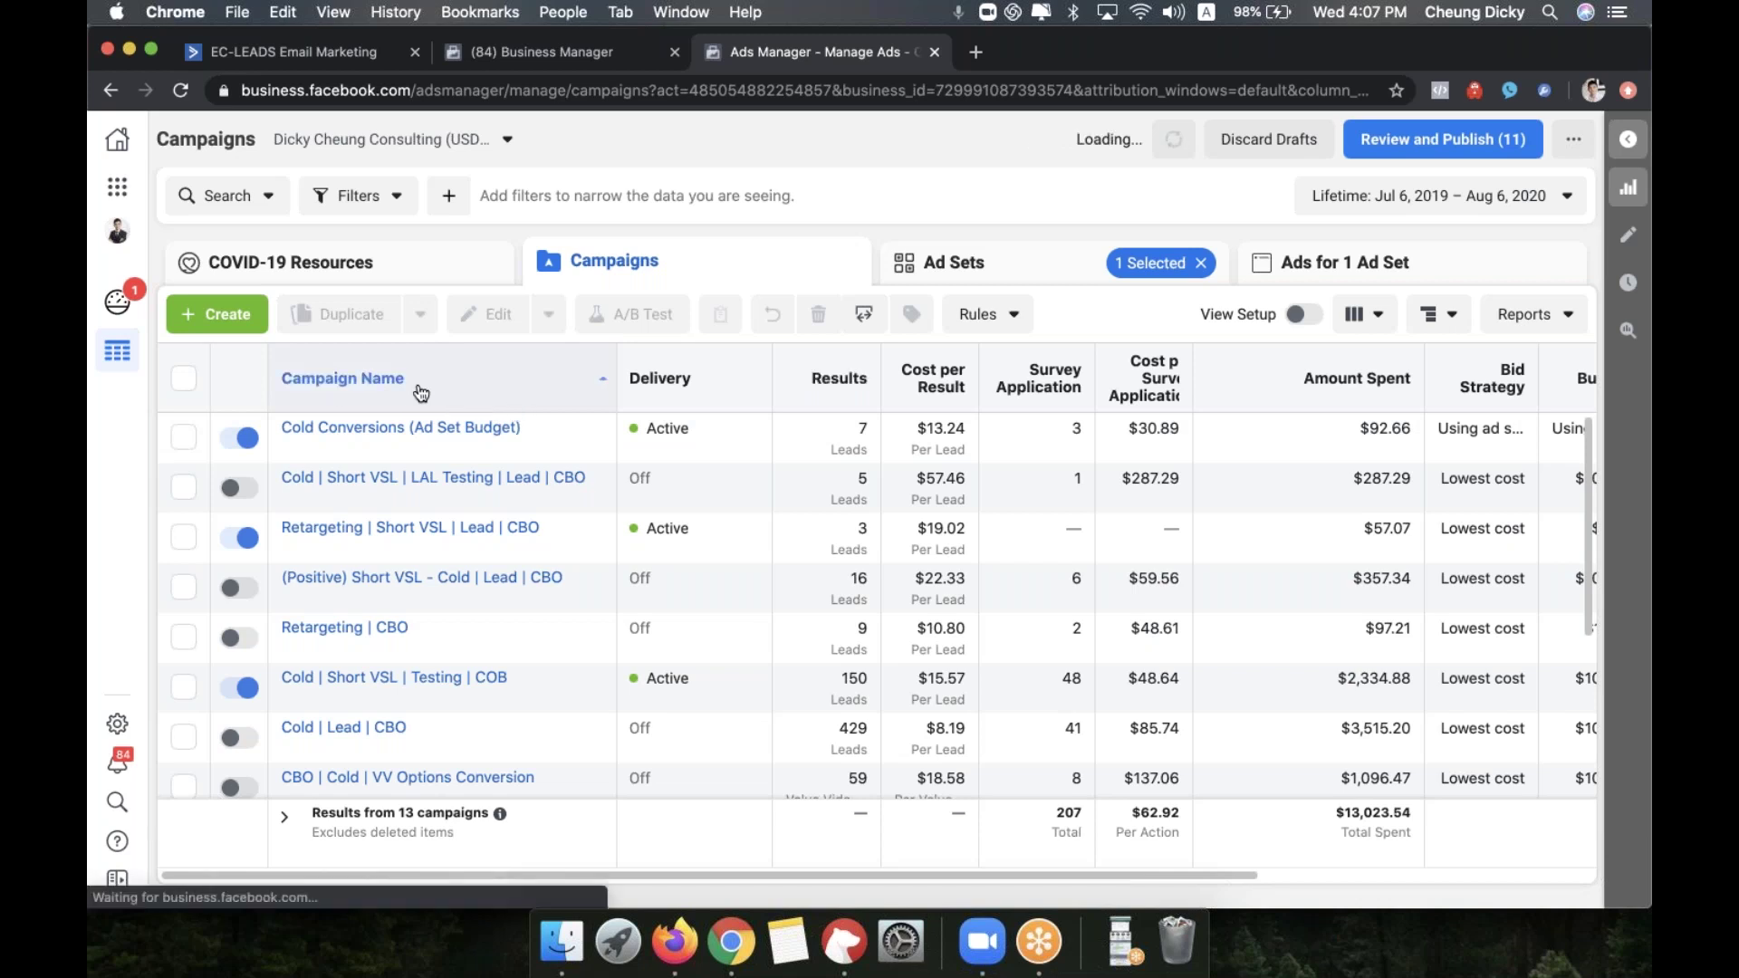
pyautogui.click(858, 379)
pyautogui.scroll(-2, 851, 443)
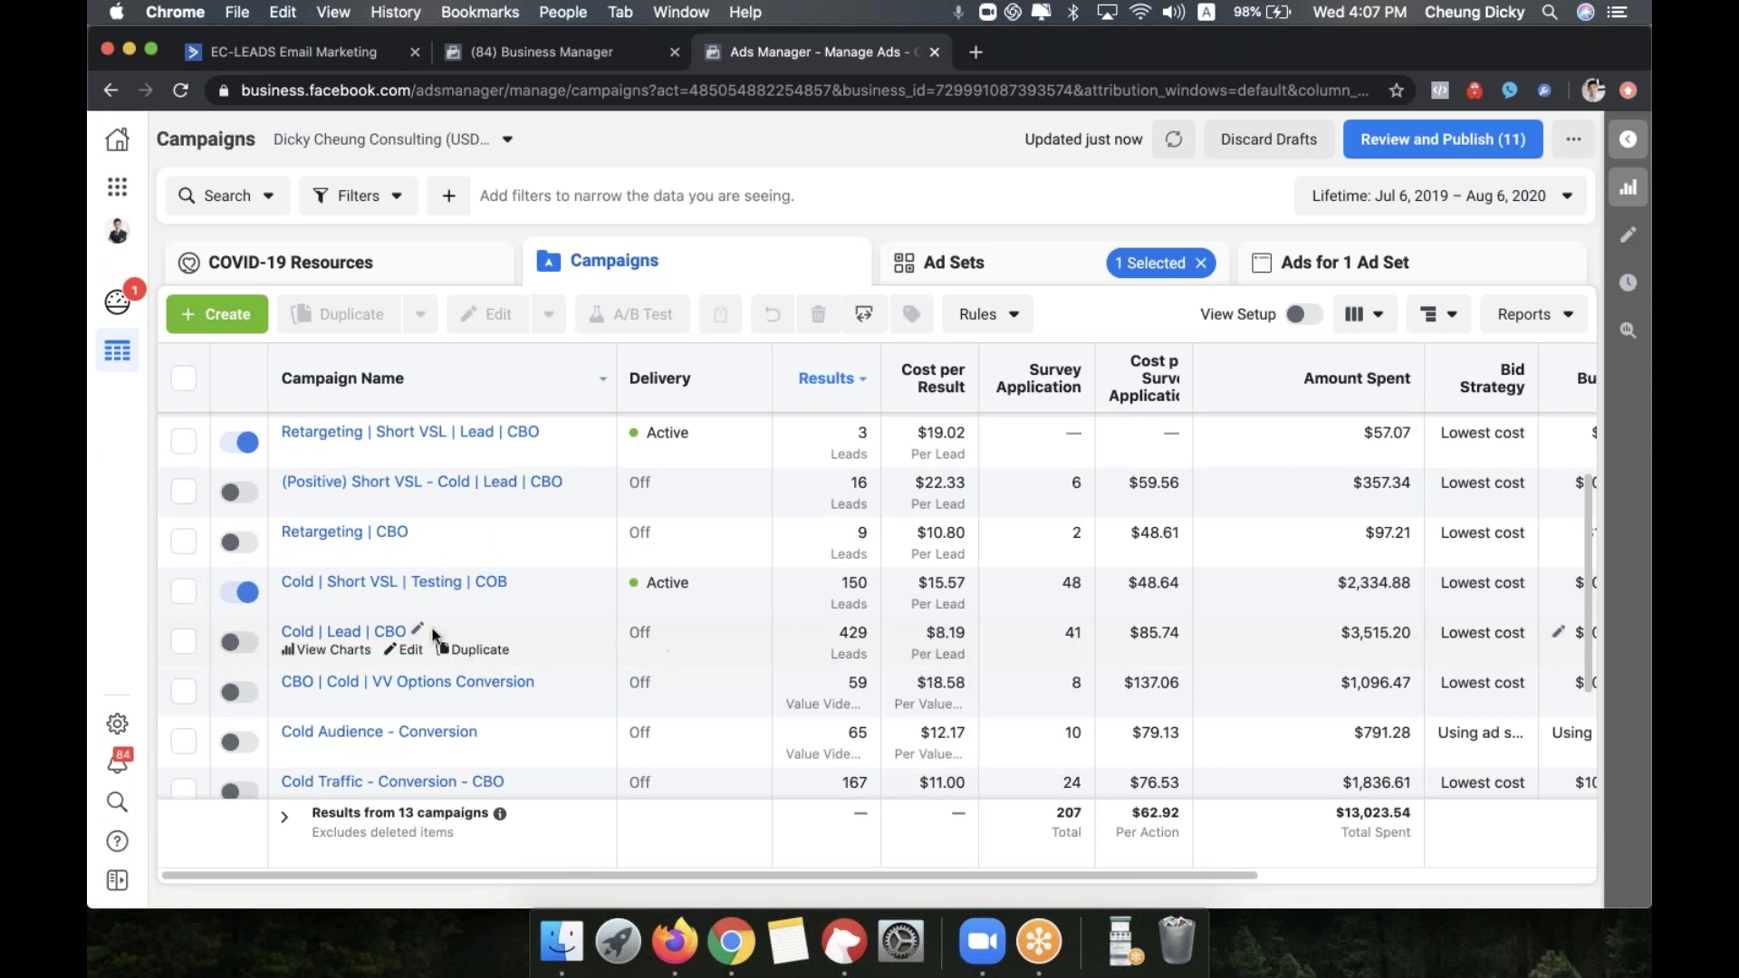
pyautogui.click(362, 631)
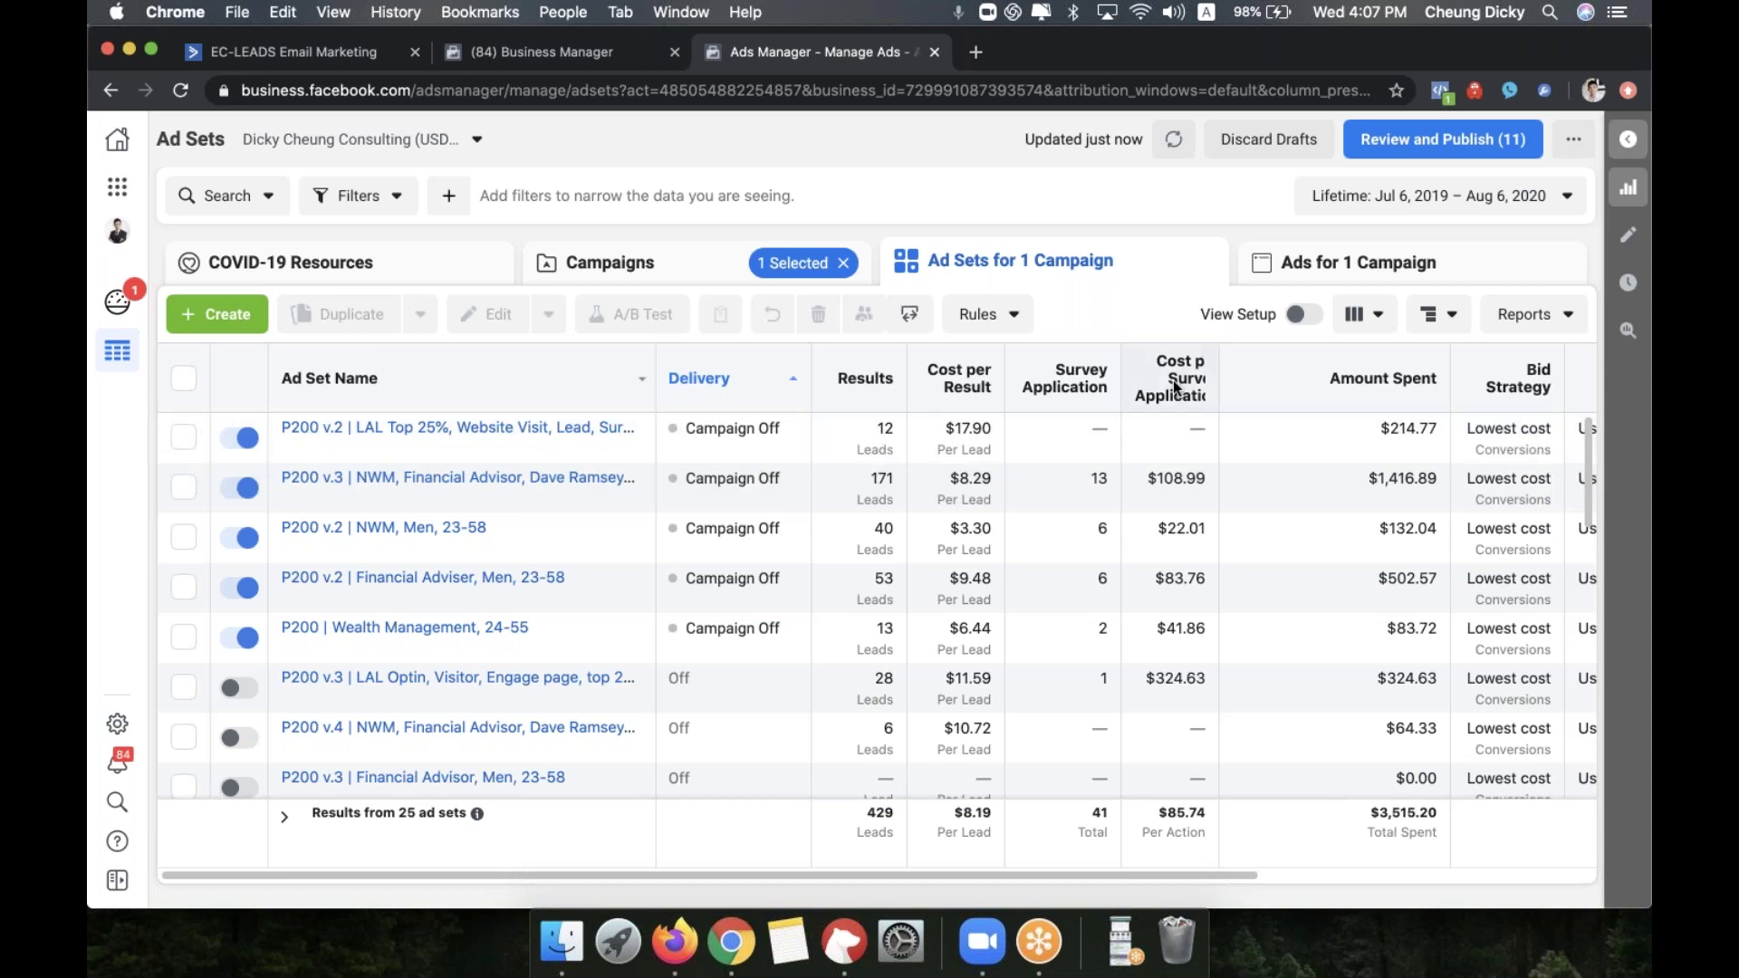
# Select the P200 v.3 NWM ad set and highlight its $108.99 cost per survey application
pyautogui.doubleClick(1157, 482)
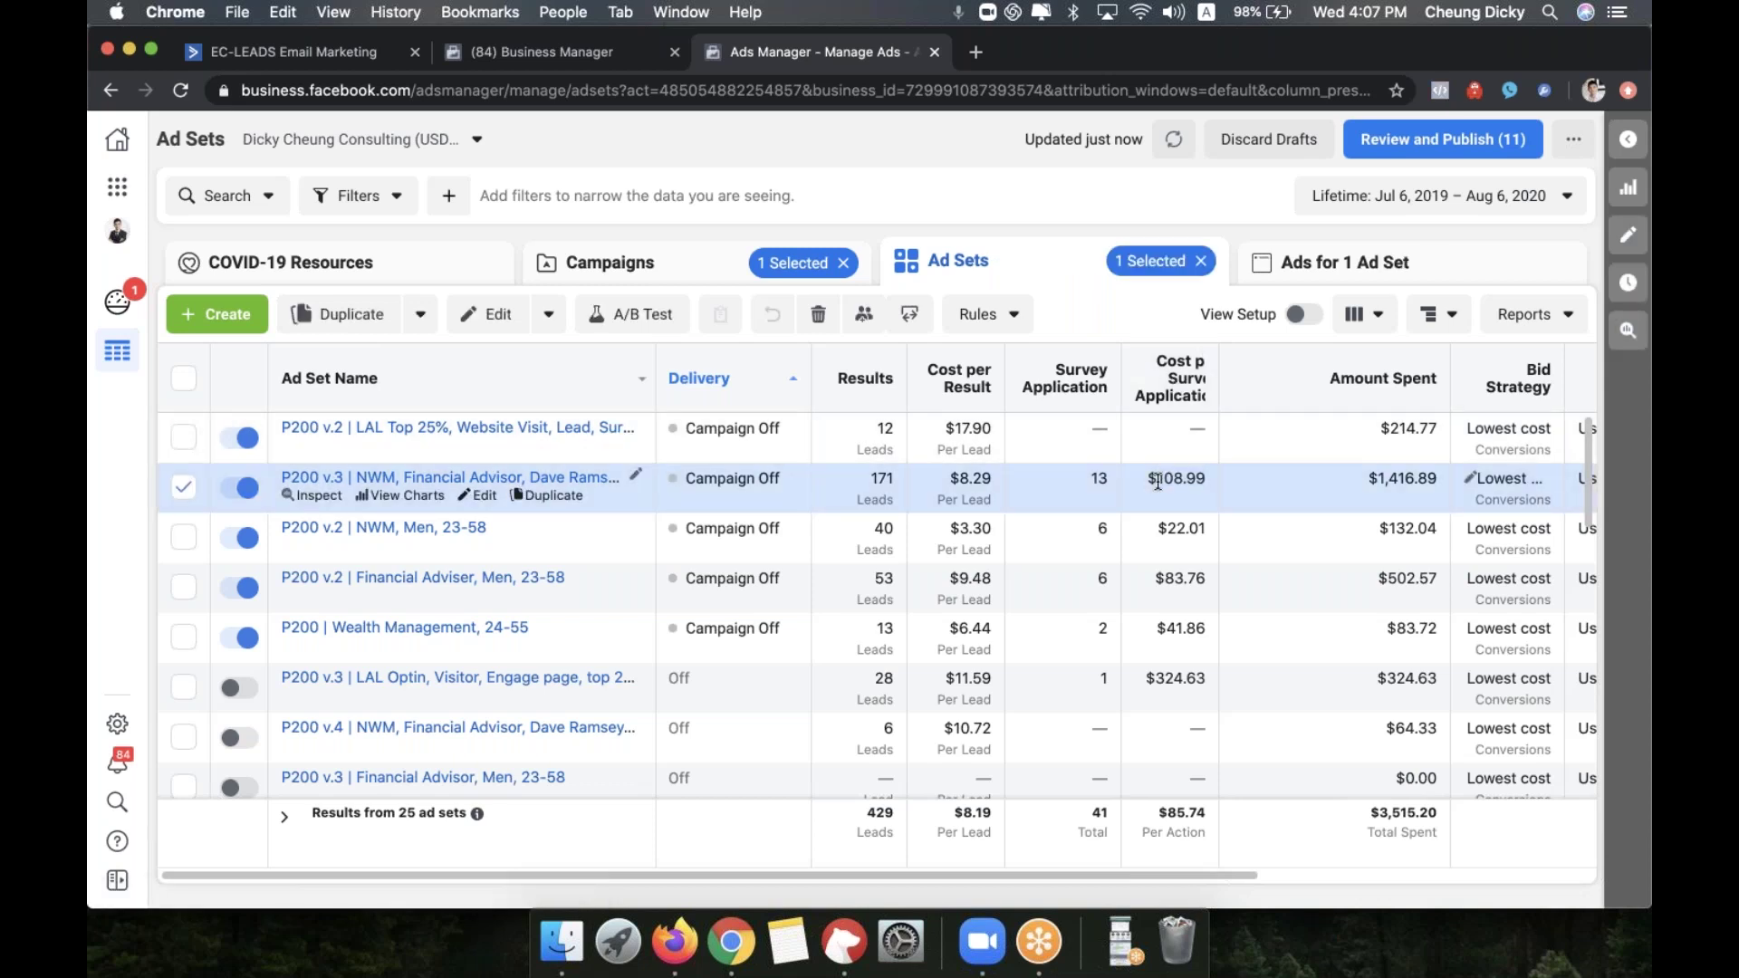
pyautogui.tripleClick(1157, 482)
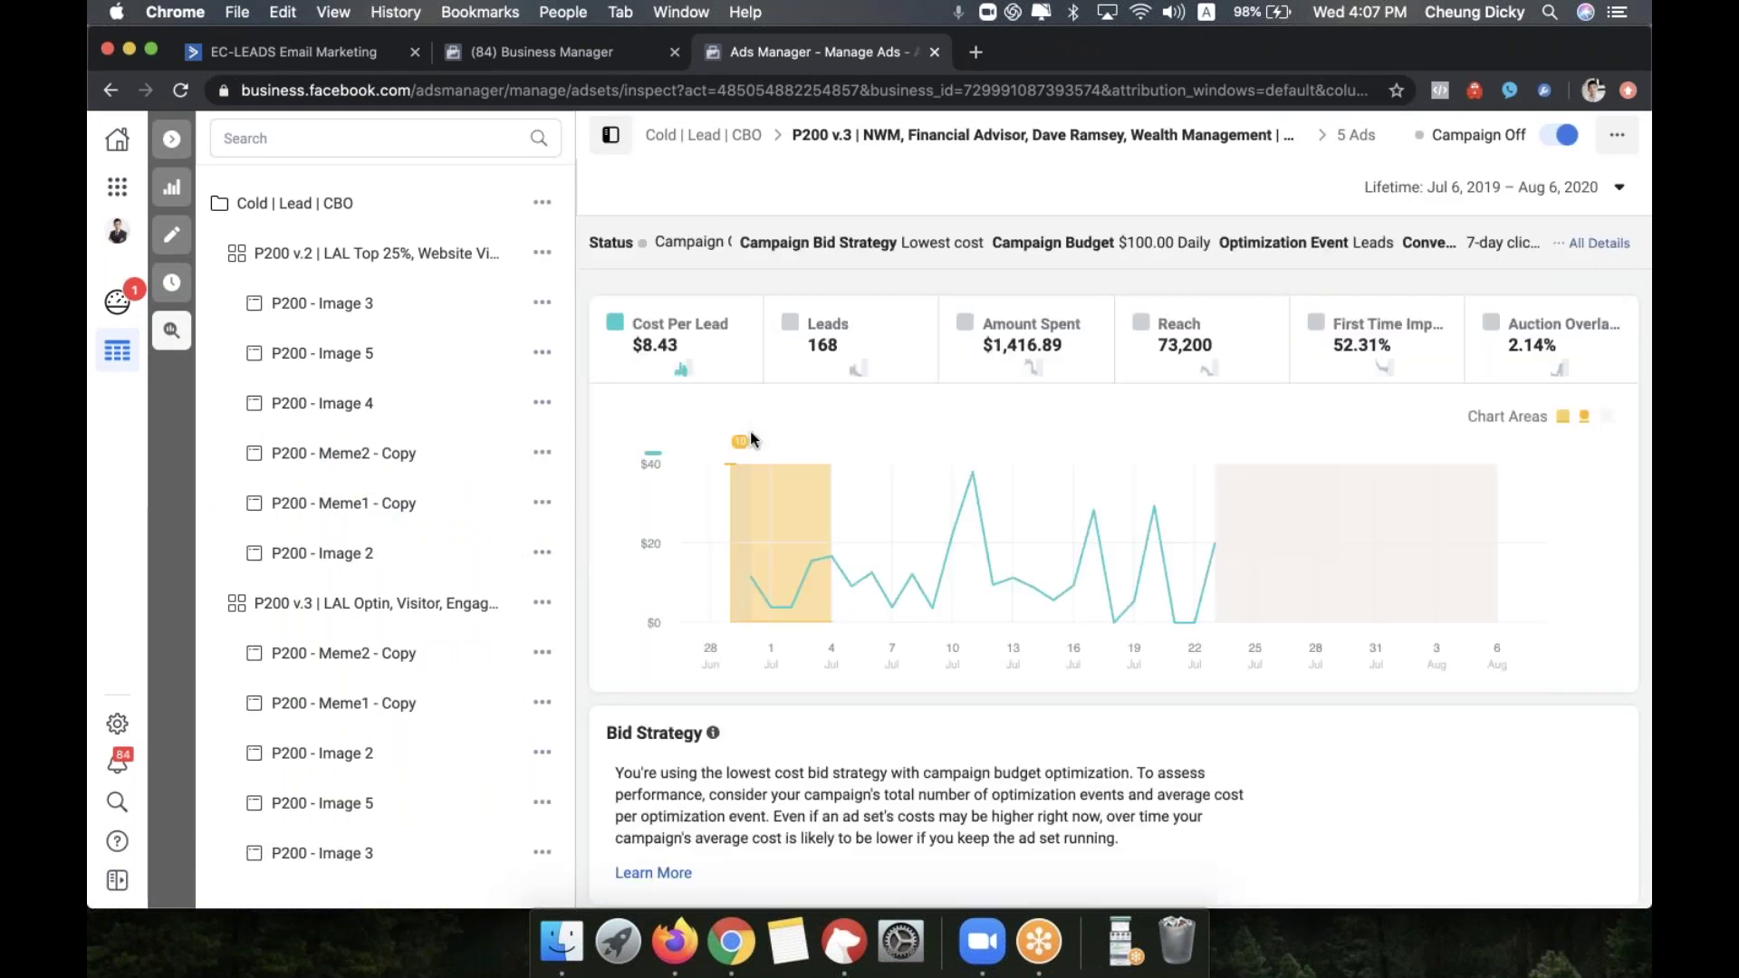
# Chart Leads, First Time Impression Ratio and Auction Overlap for P200 v.3 NWM, then close the inspect panel
pyautogui.click(790, 330)
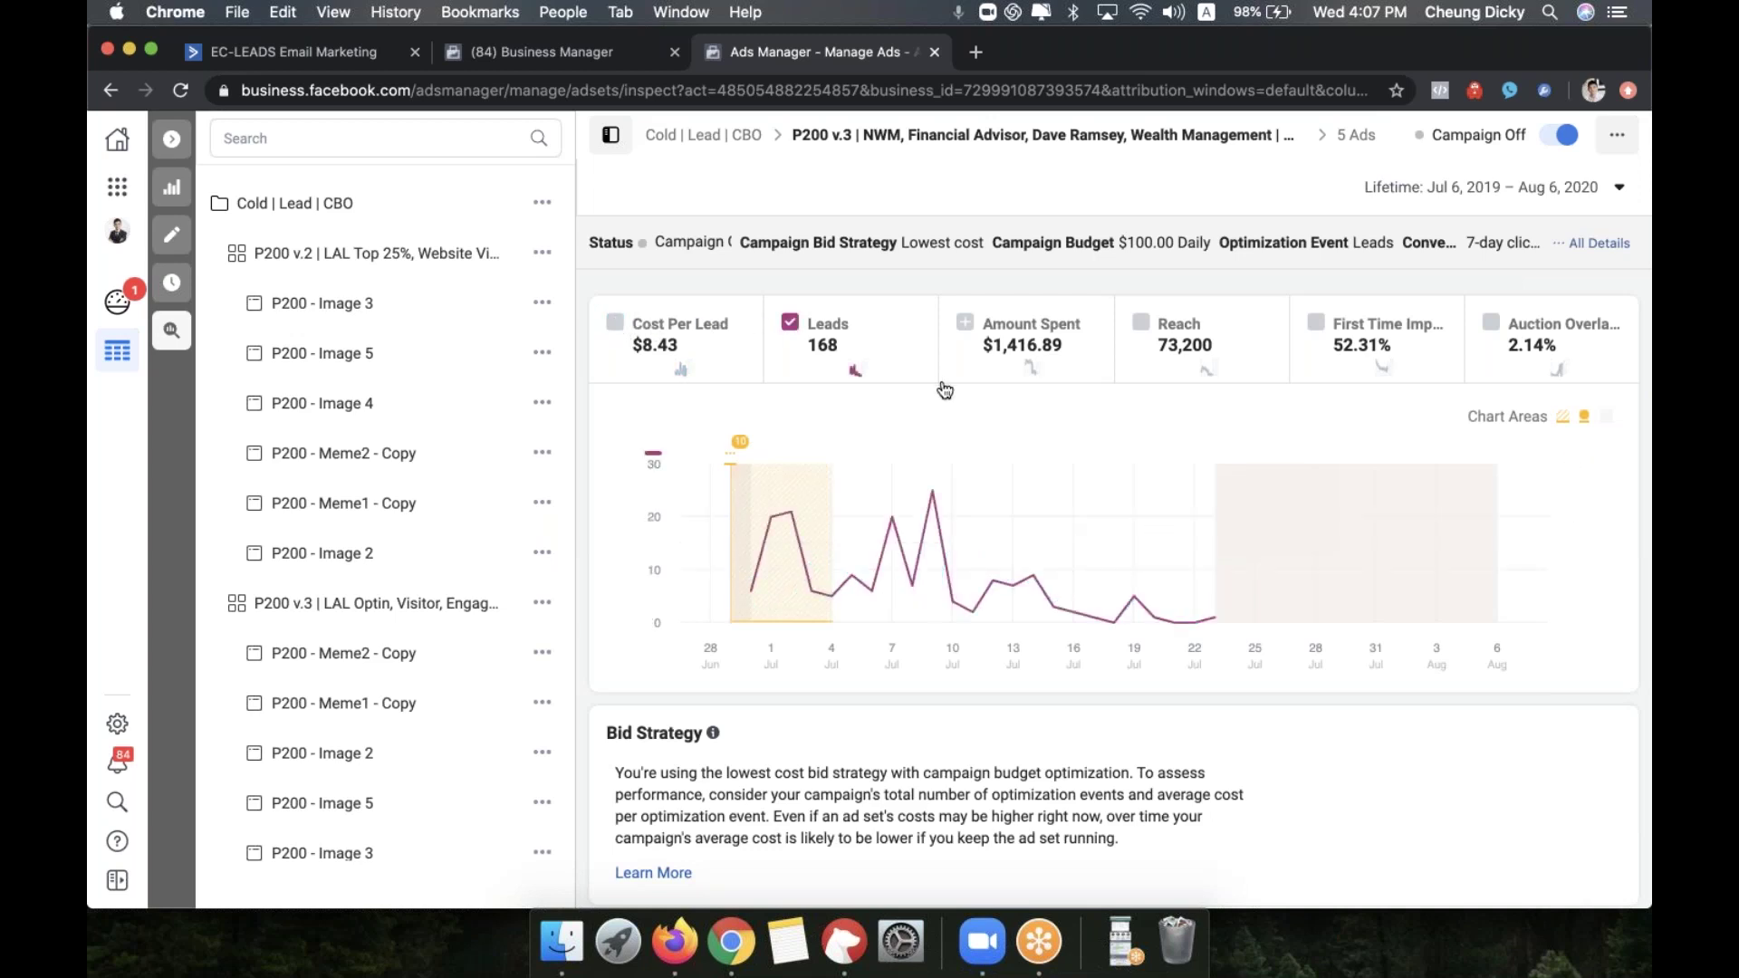
pyautogui.moveTo(924, 543)
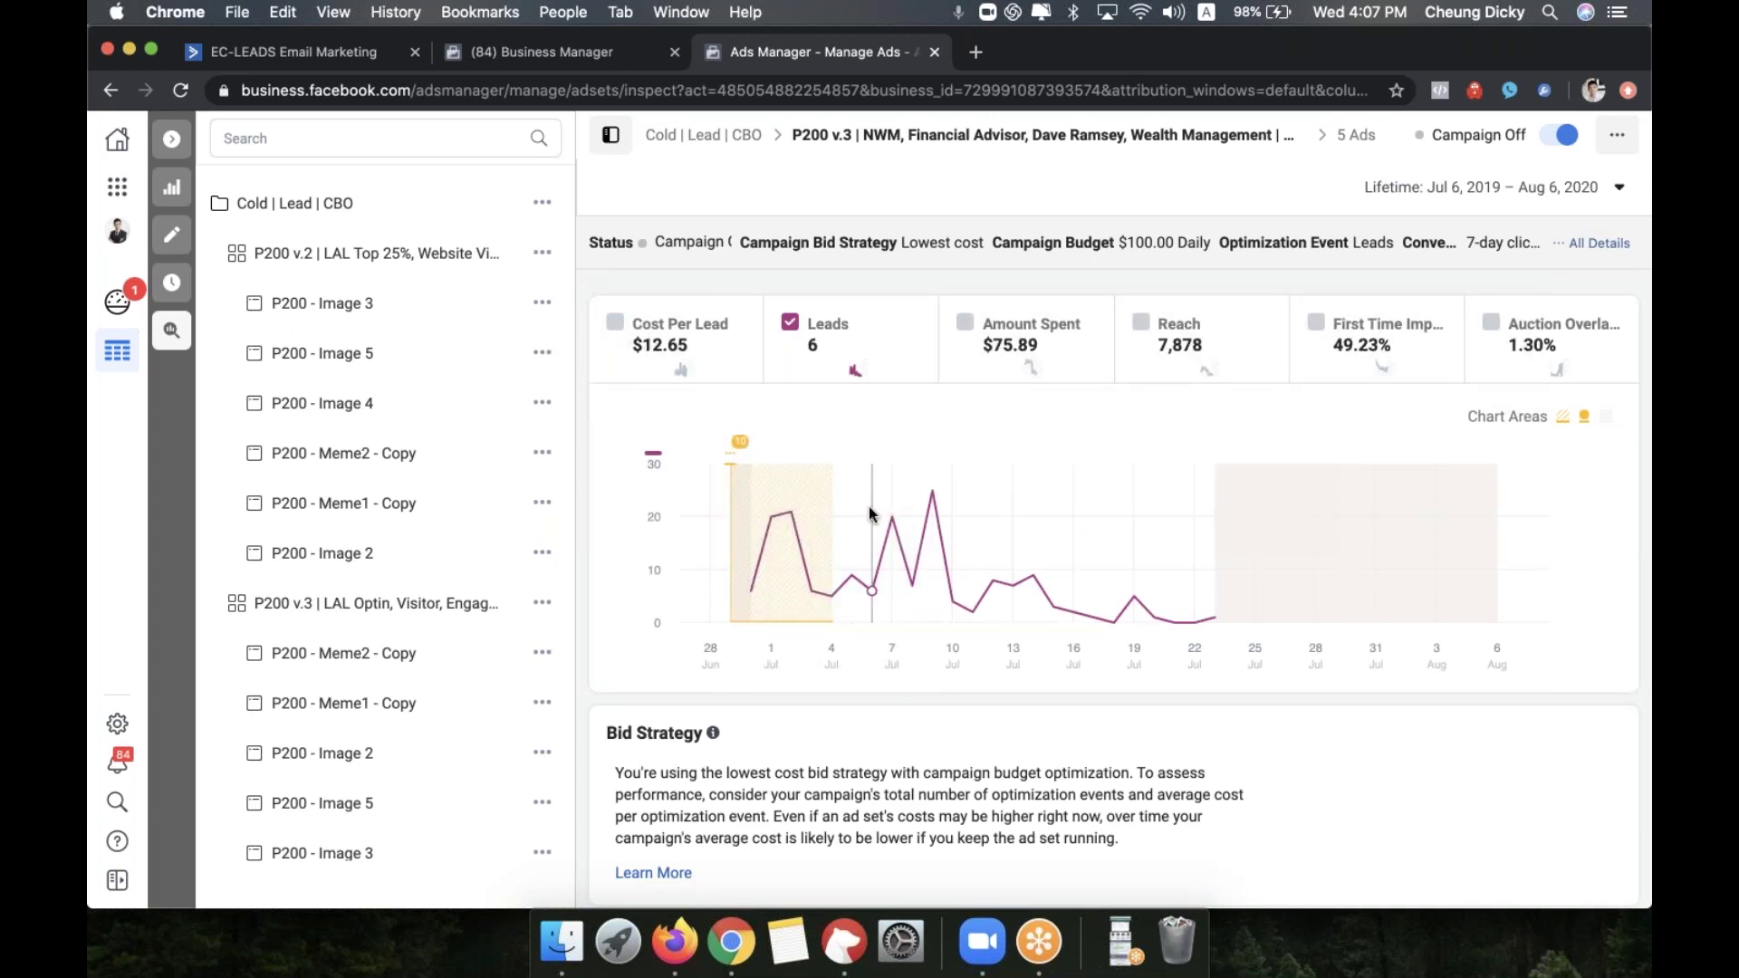
pyautogui.click(1313, 321)
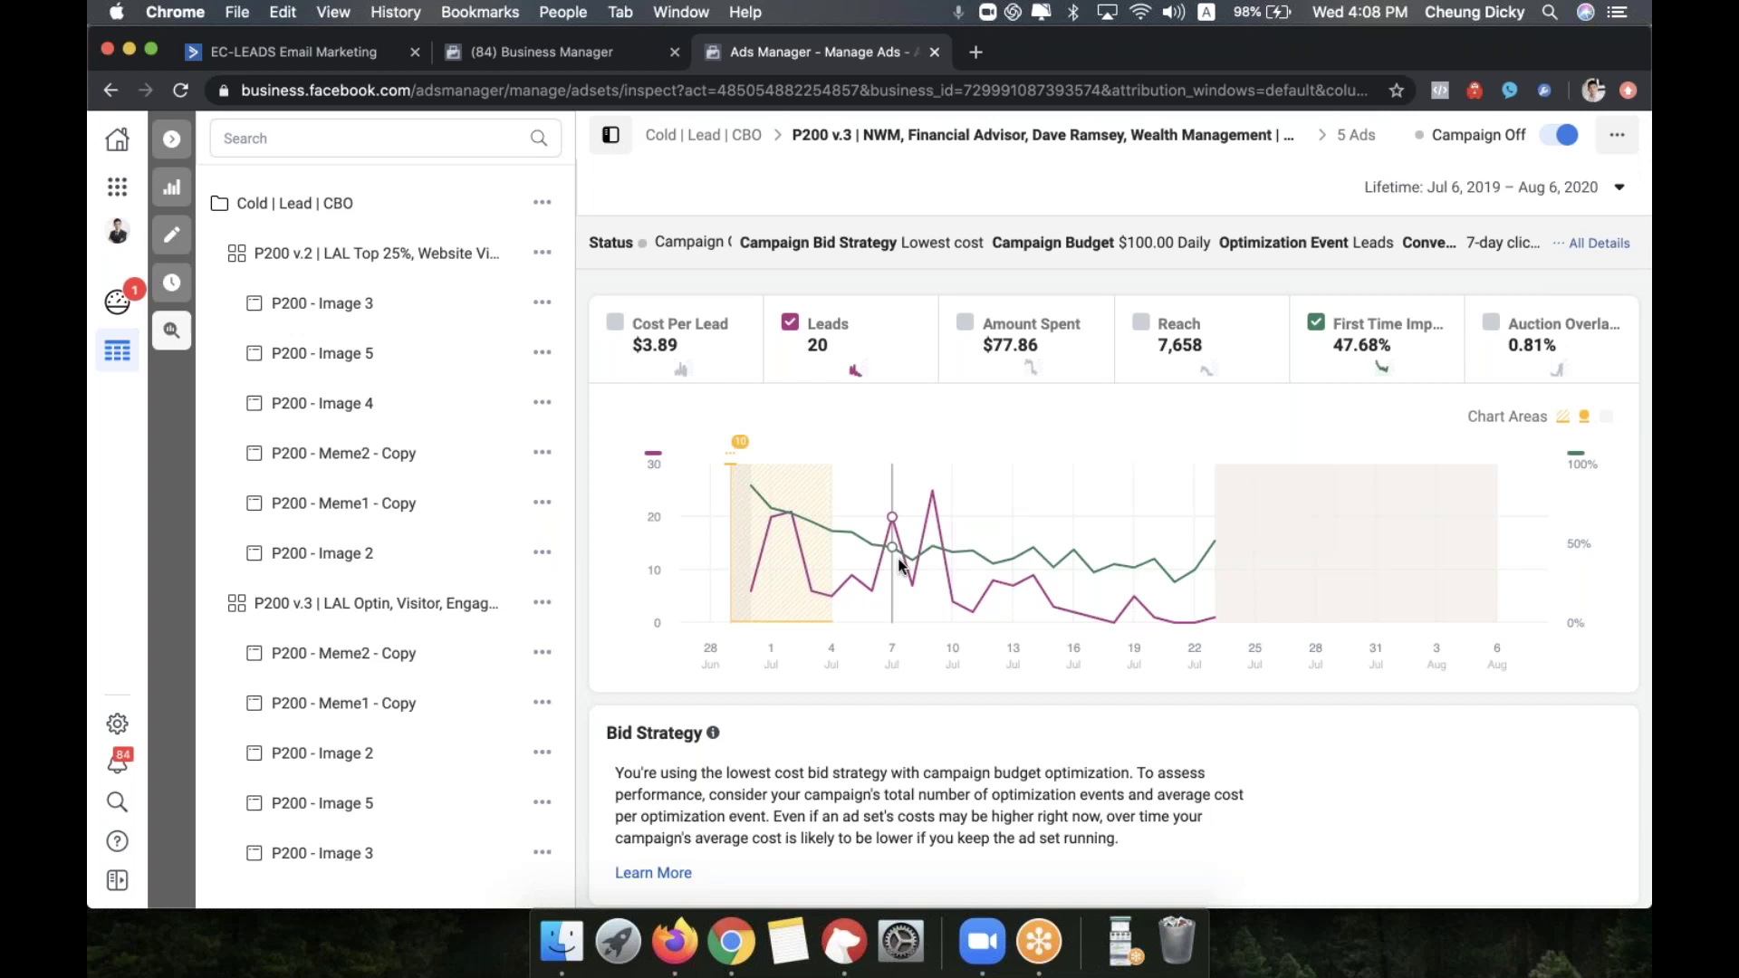
pyautogui.click(1490, 322)
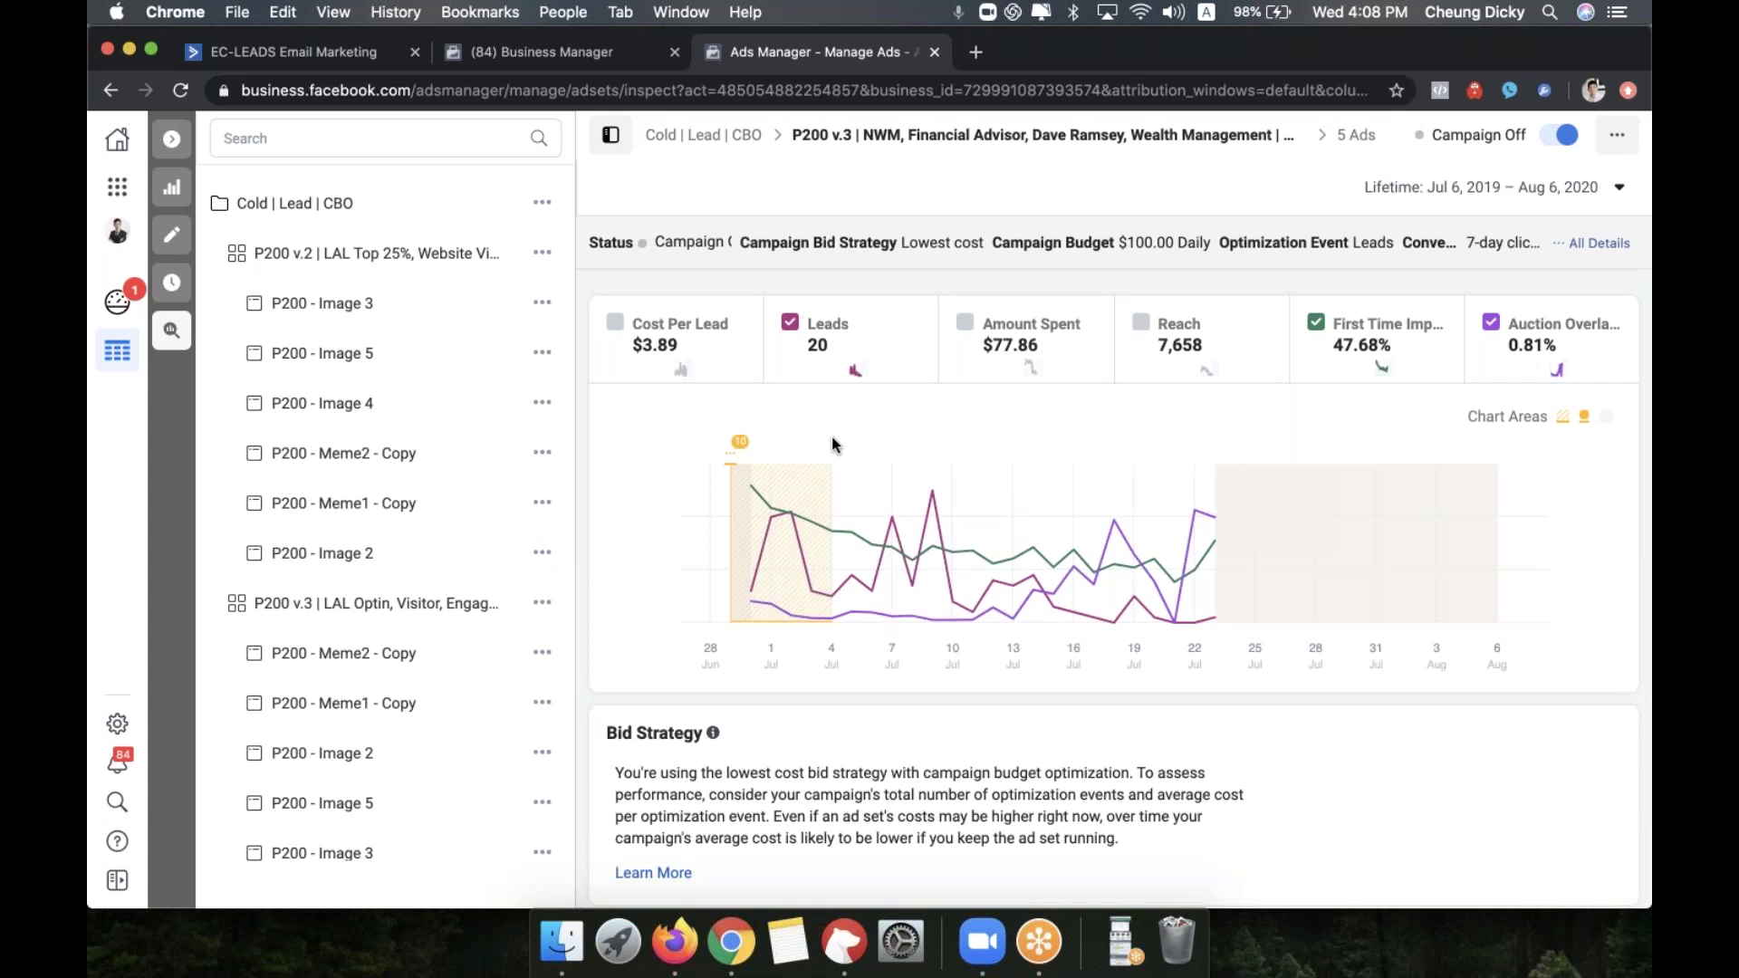
pyautogui.click(171, 139)
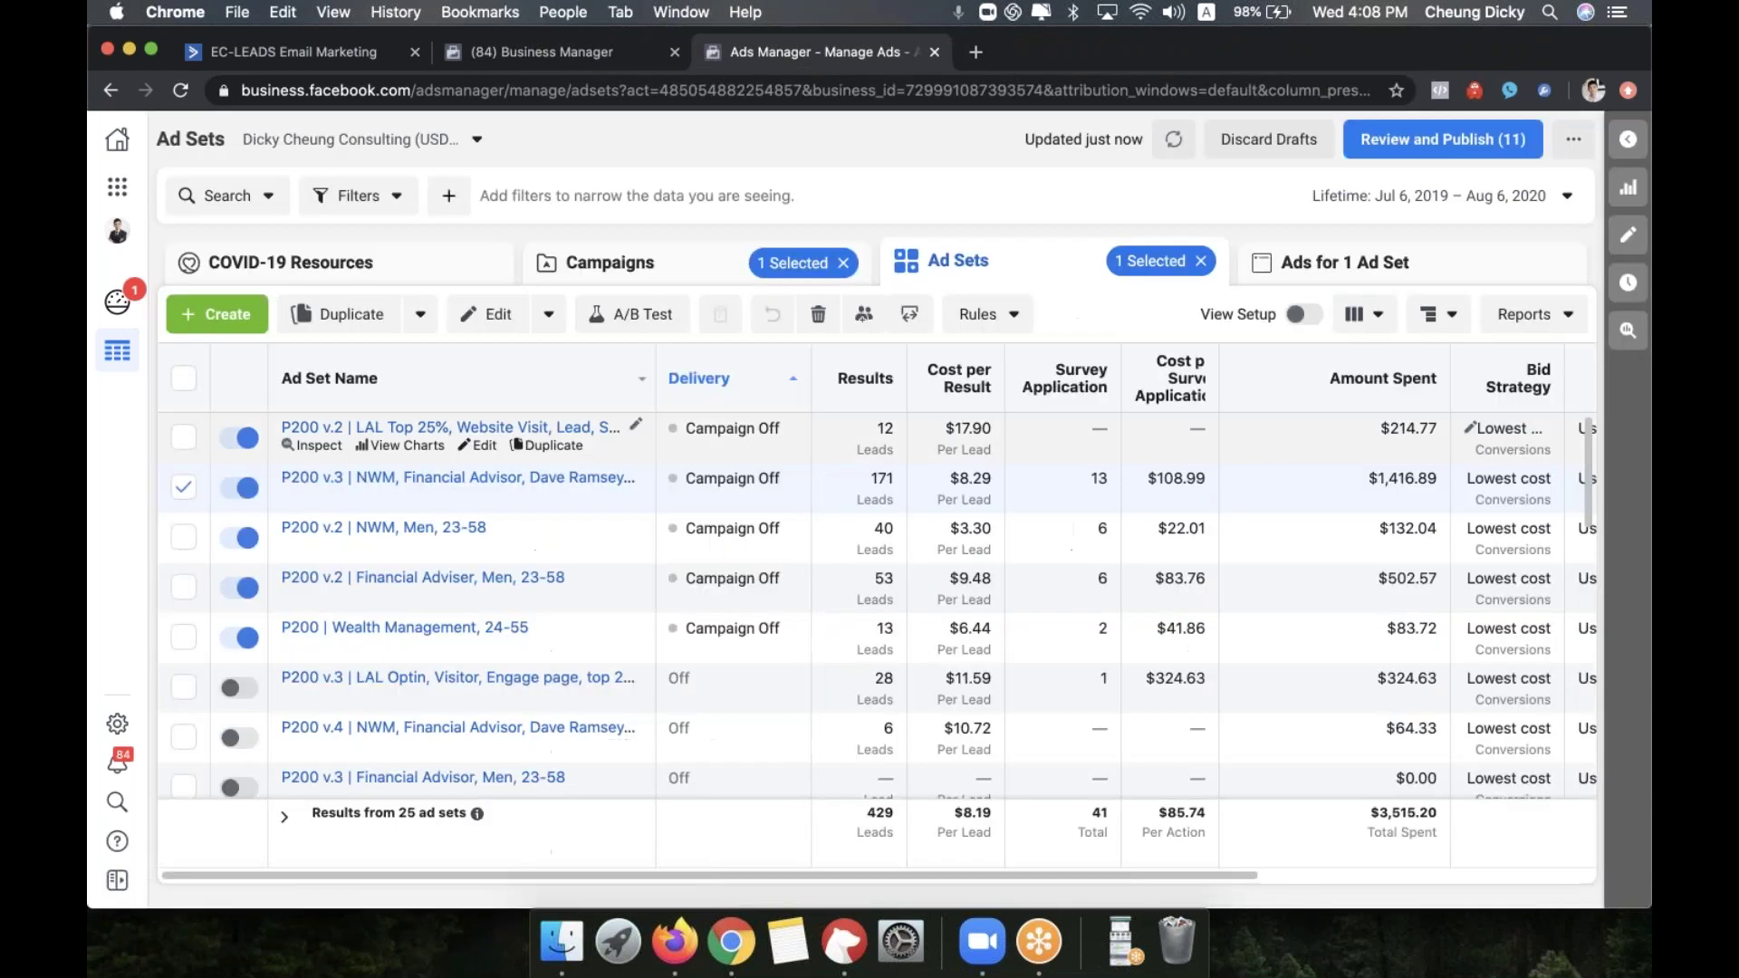
# Return to the campaigns list and show the Cold Conversions (Ad Set Budget) ad sets totaling $92.66 spent
pyautogui.click(646, 260)
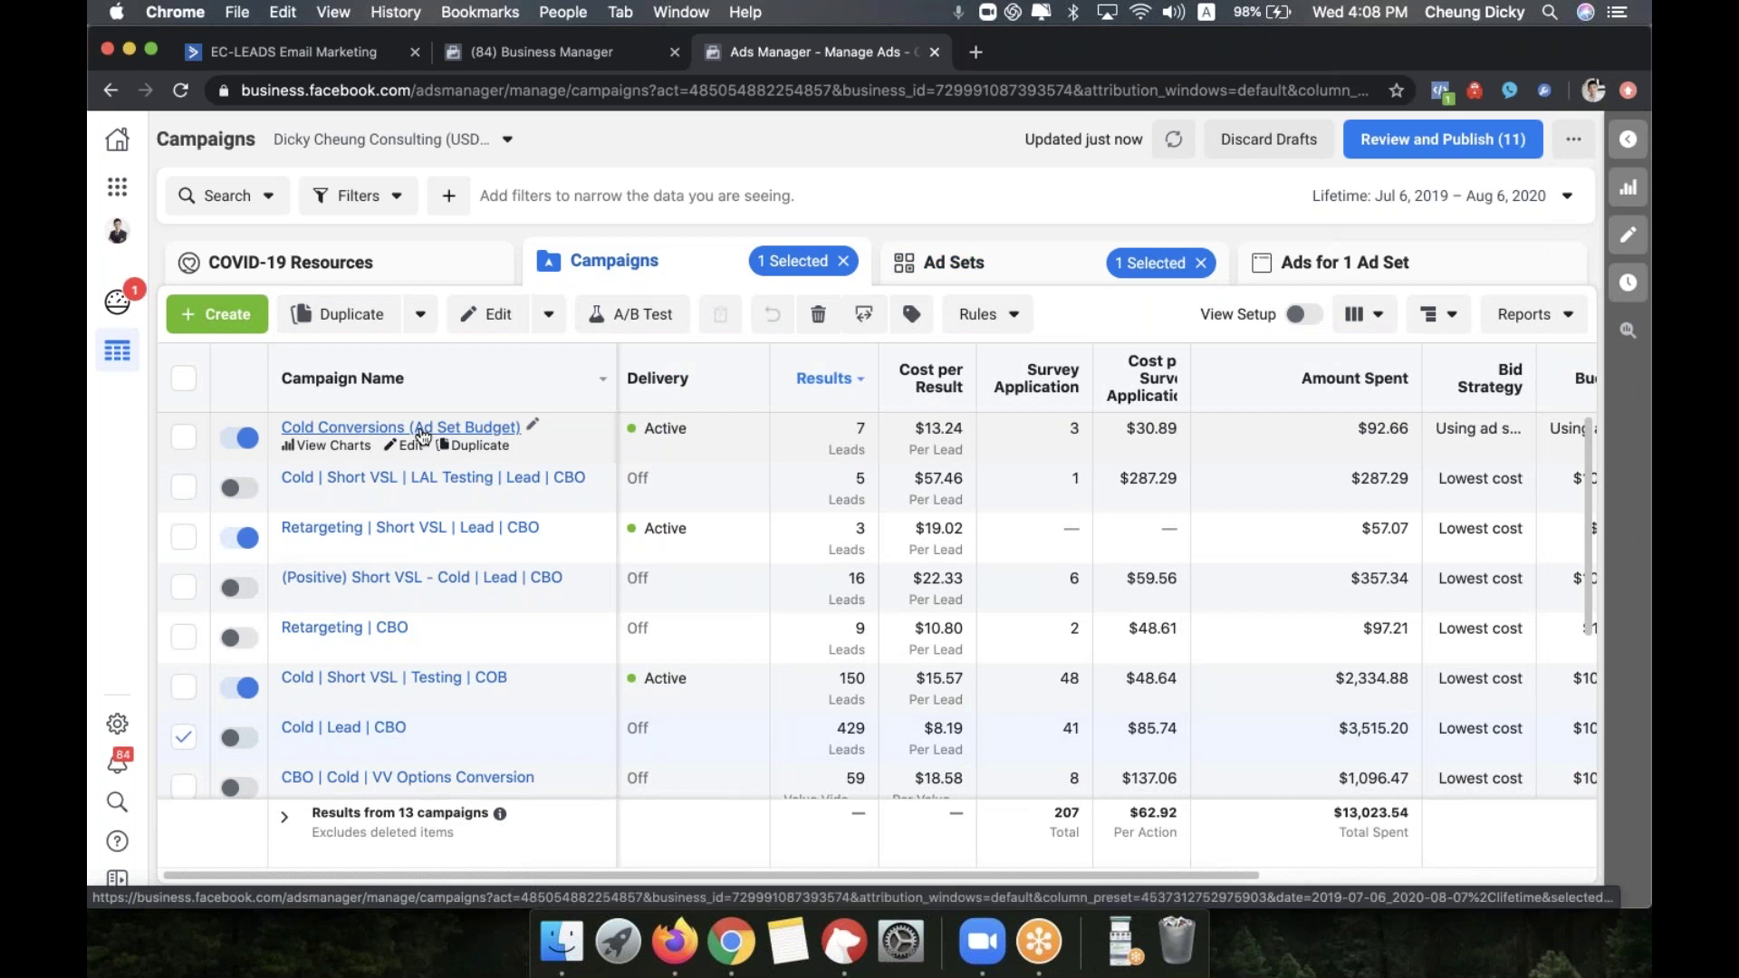
pyautogui.click(421, 433)
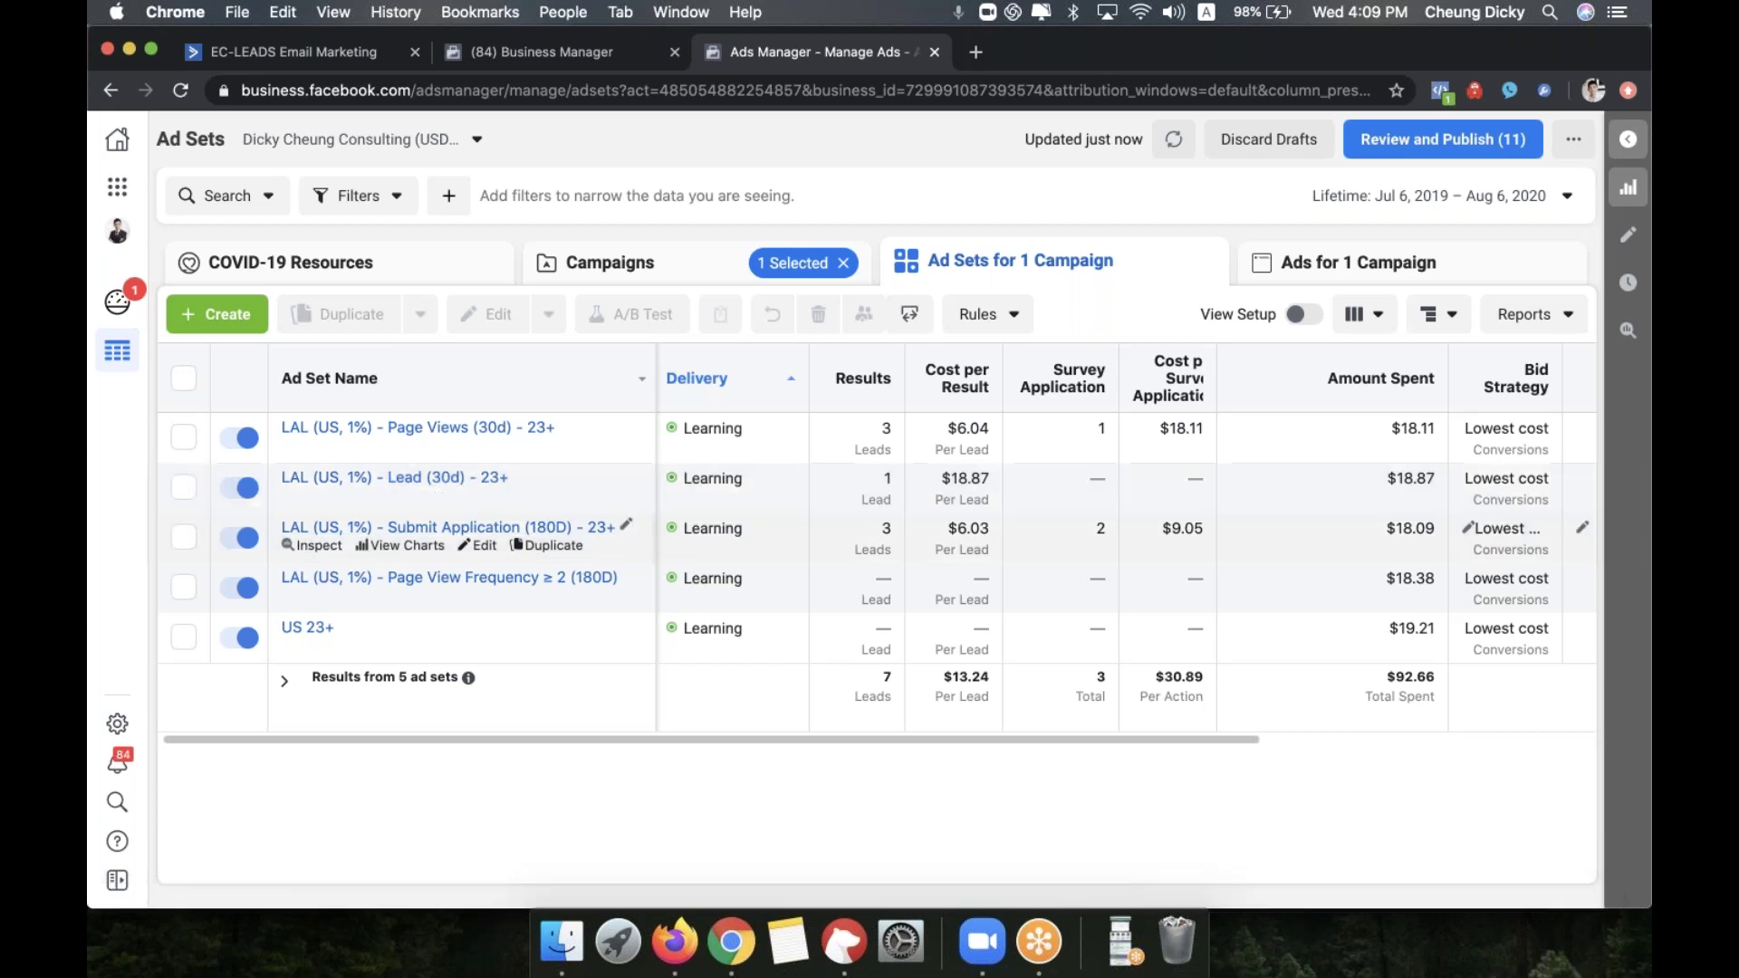
pyautogui.tripleClick(1176, 528)
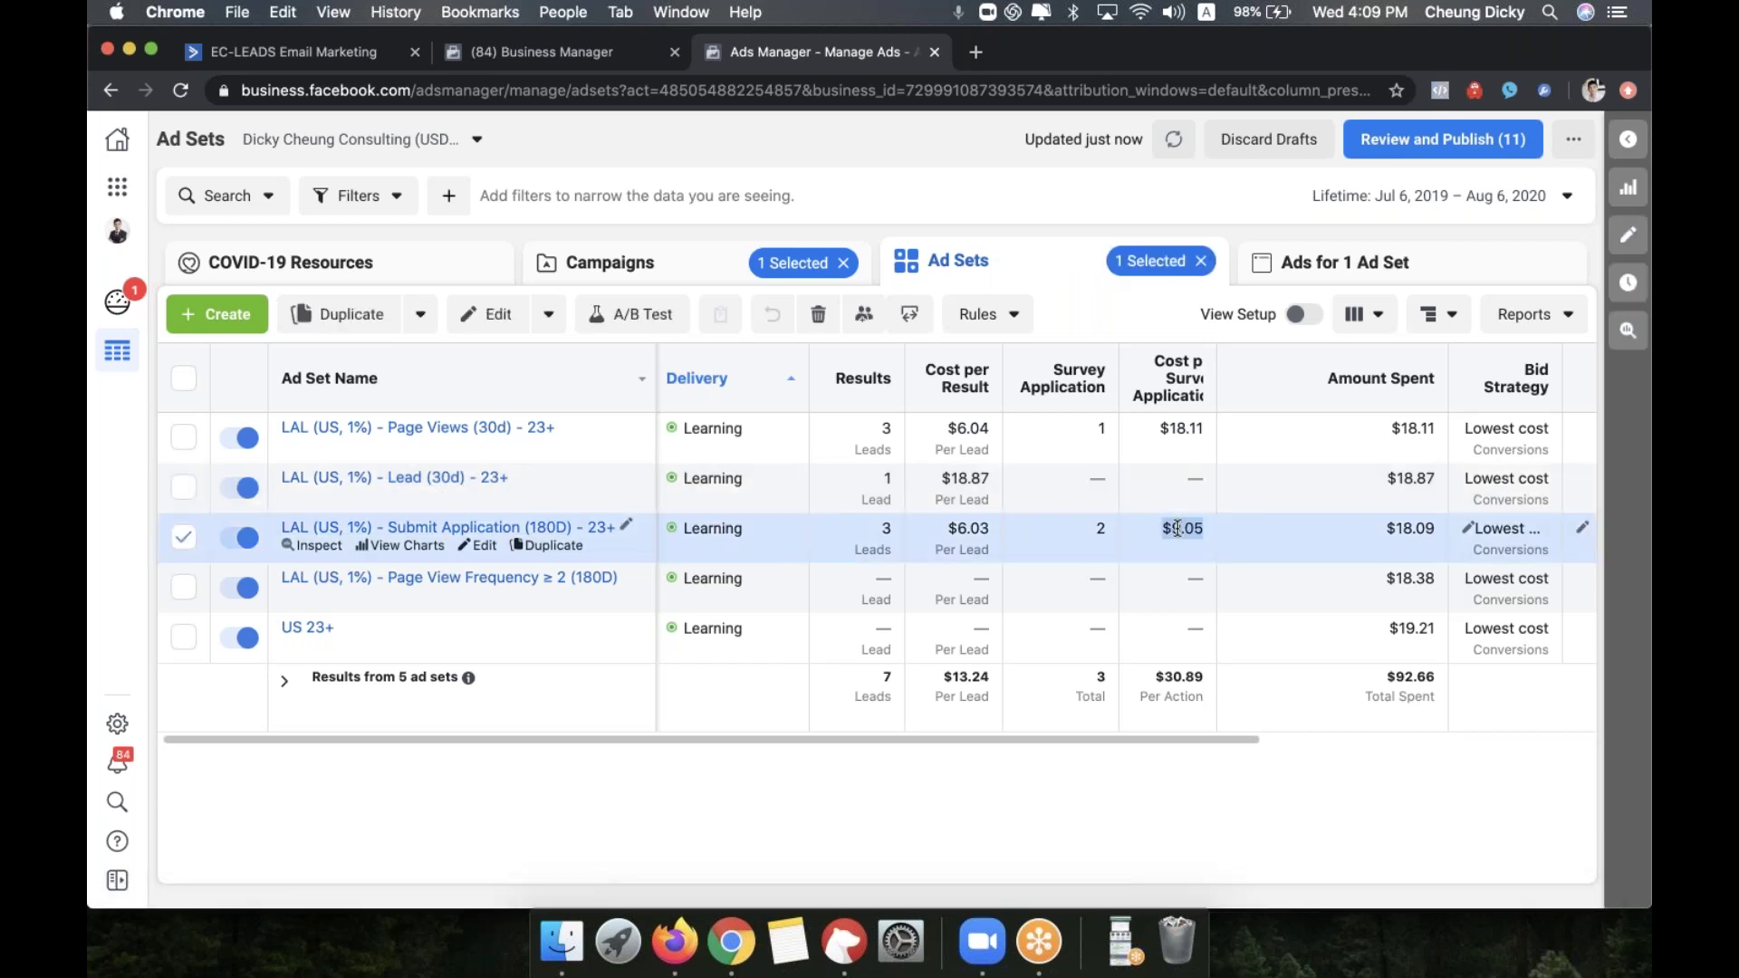
pyautogui.click(1177, 528)
pyautogui.click(634, 278)
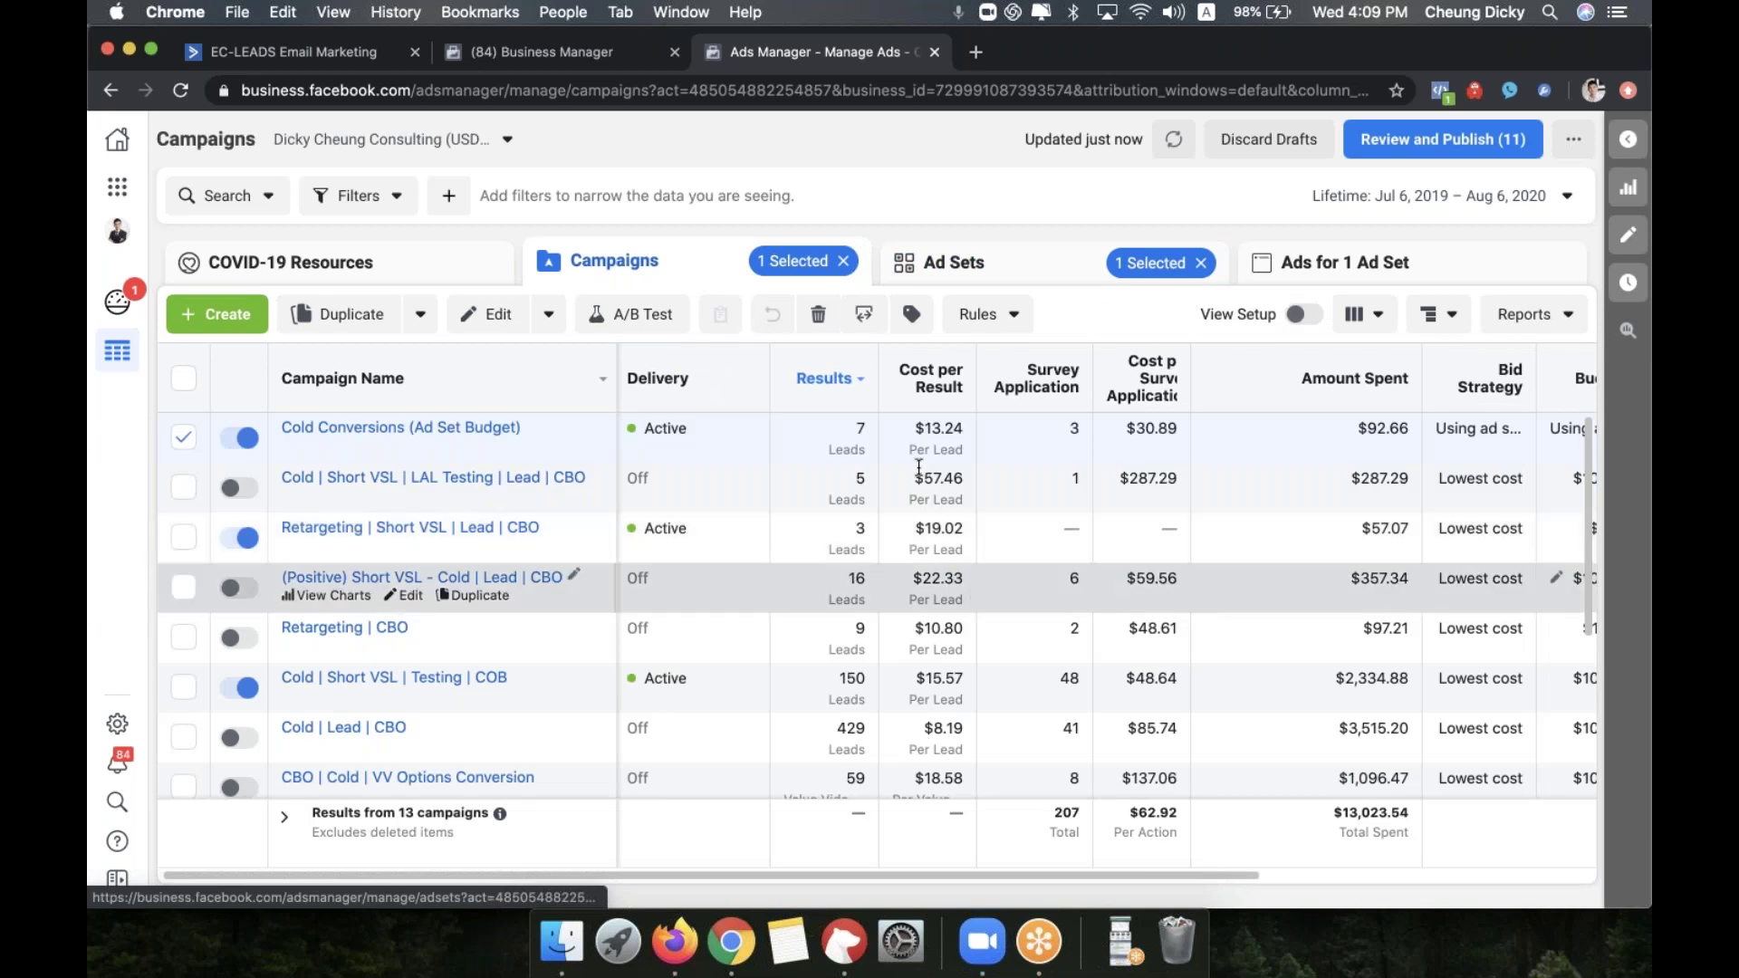
pyautogui.click(466, 429)
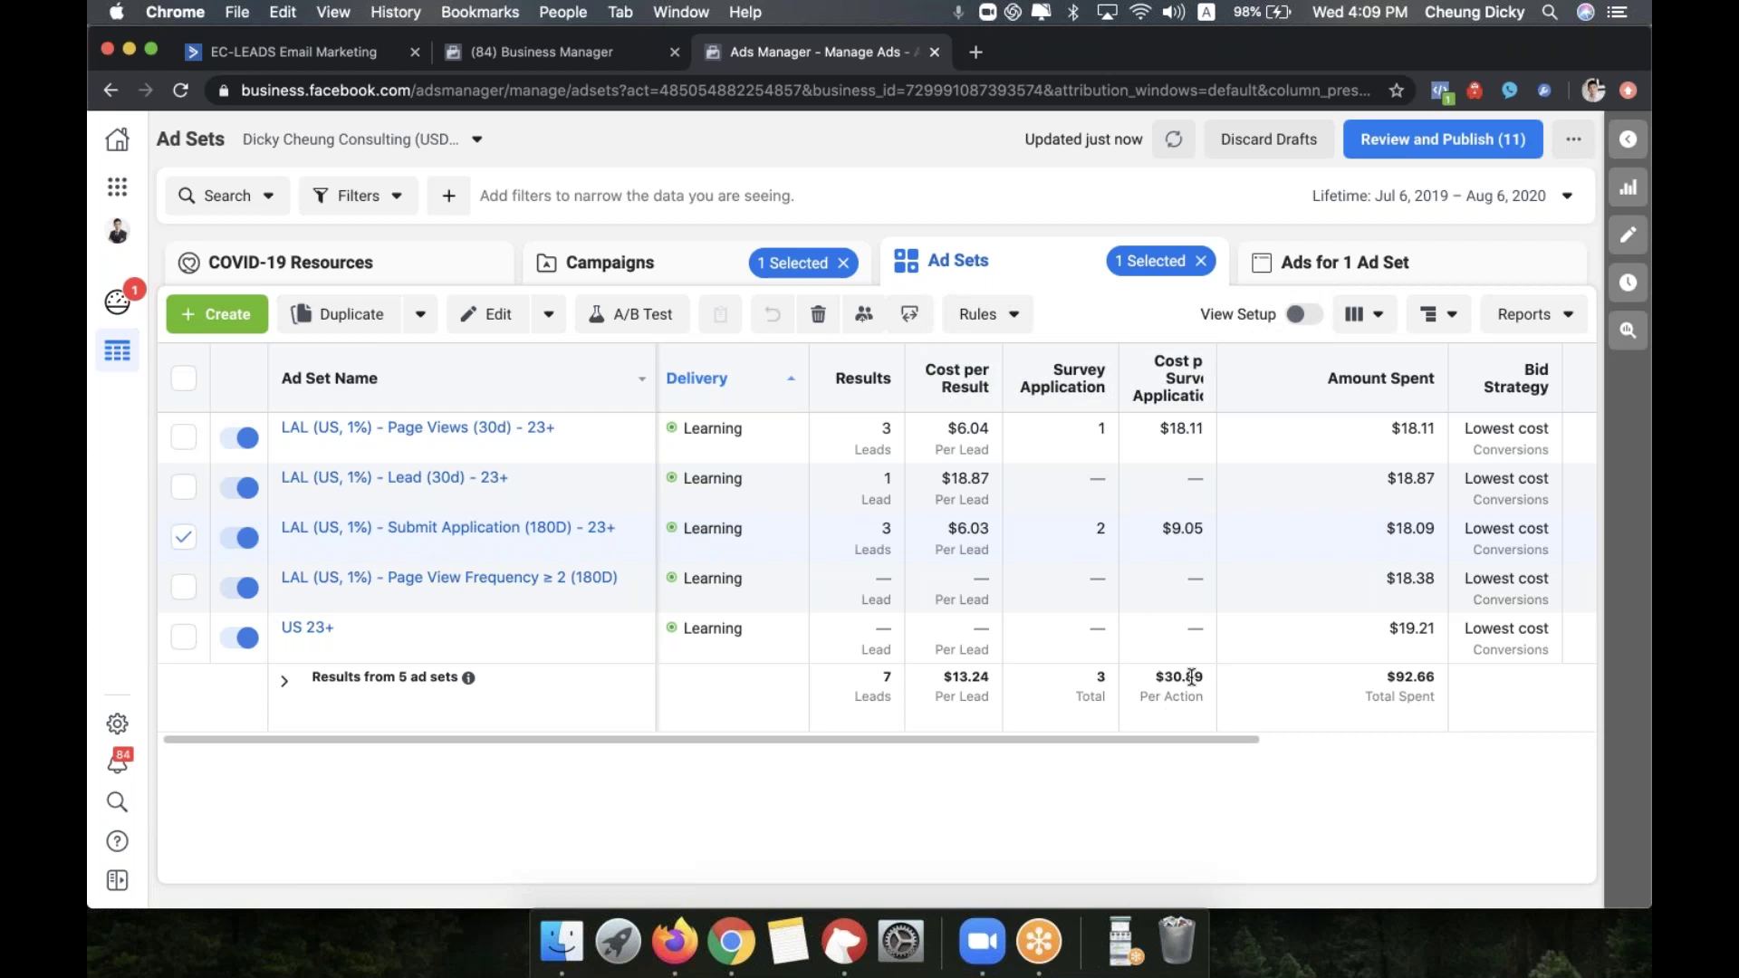
pyautogui.doubleClick(1190, 677)
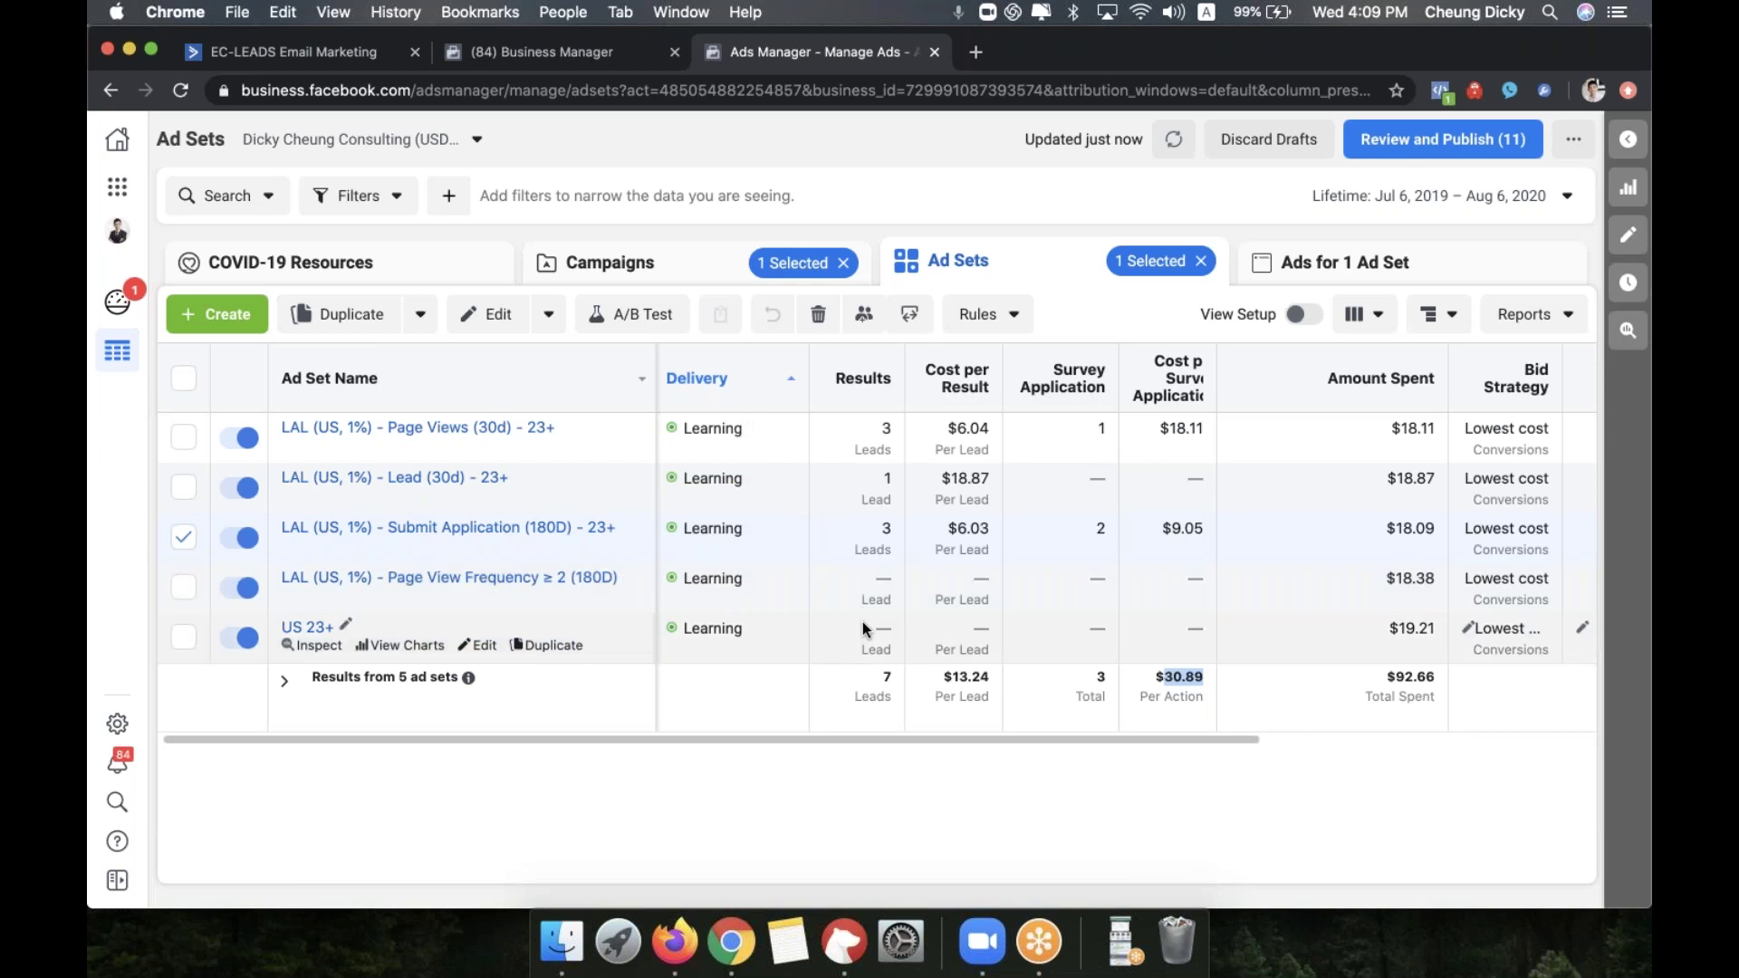
pyautogui.moveTo(919, 527)
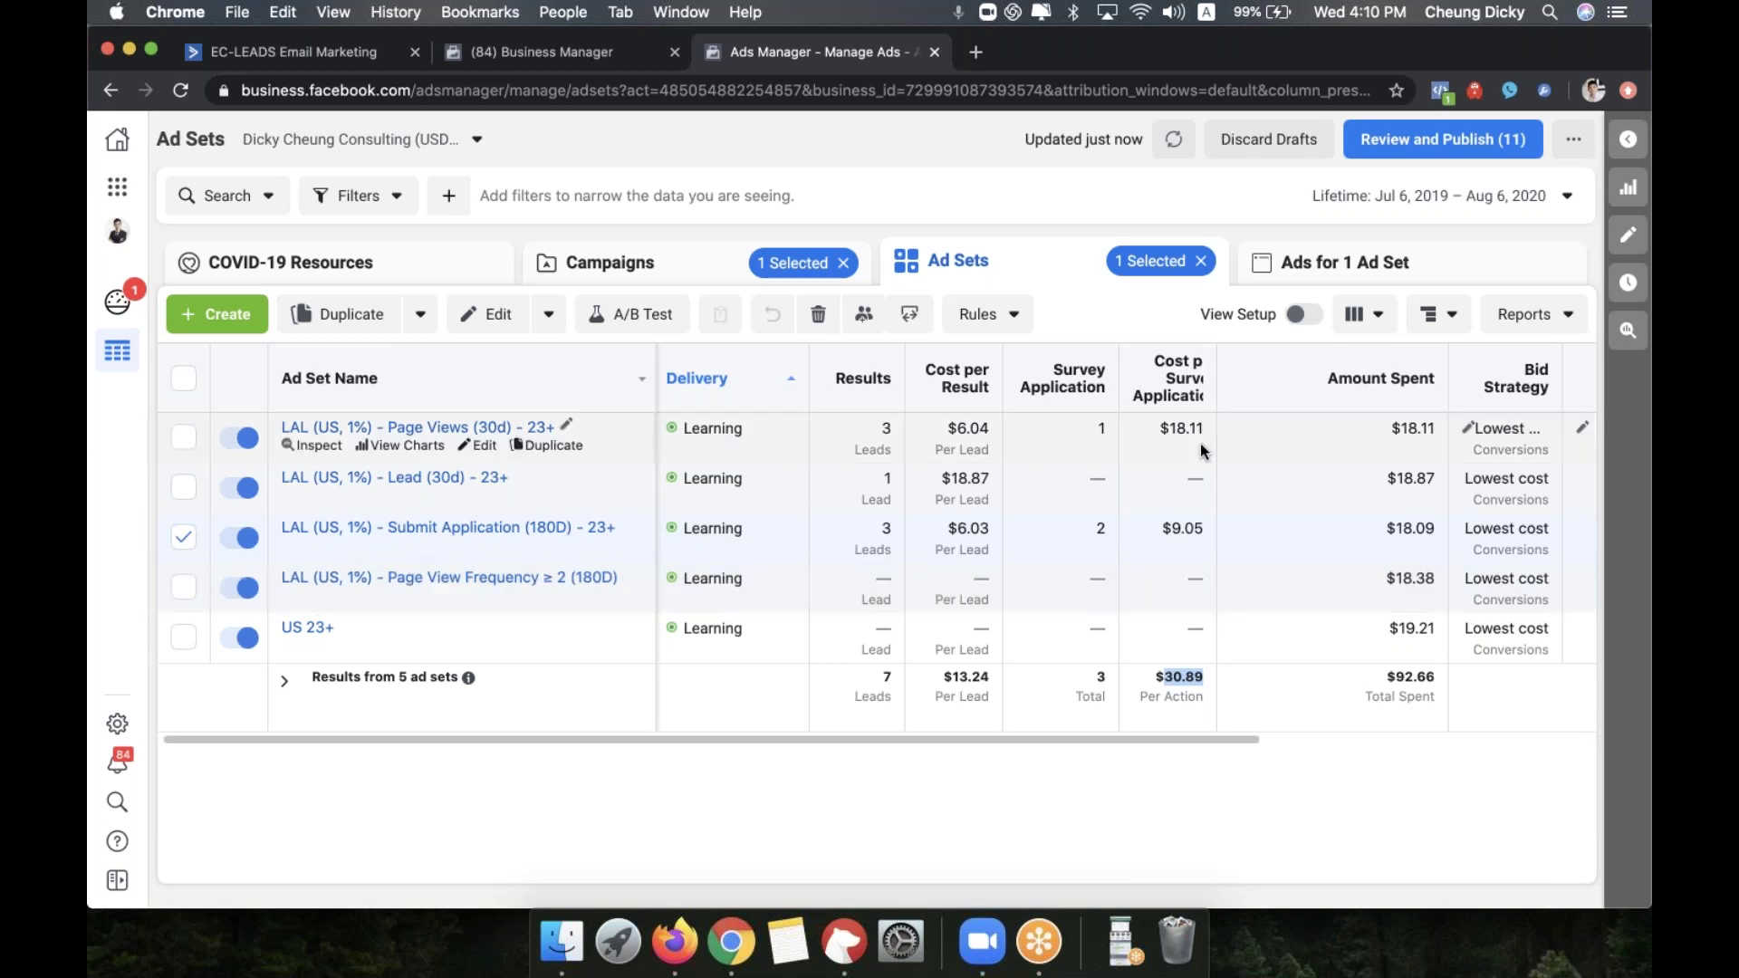
pyautogui.hscroll(8, 1199, 444)
pyautogui.hscroll(-8, 822, 533)
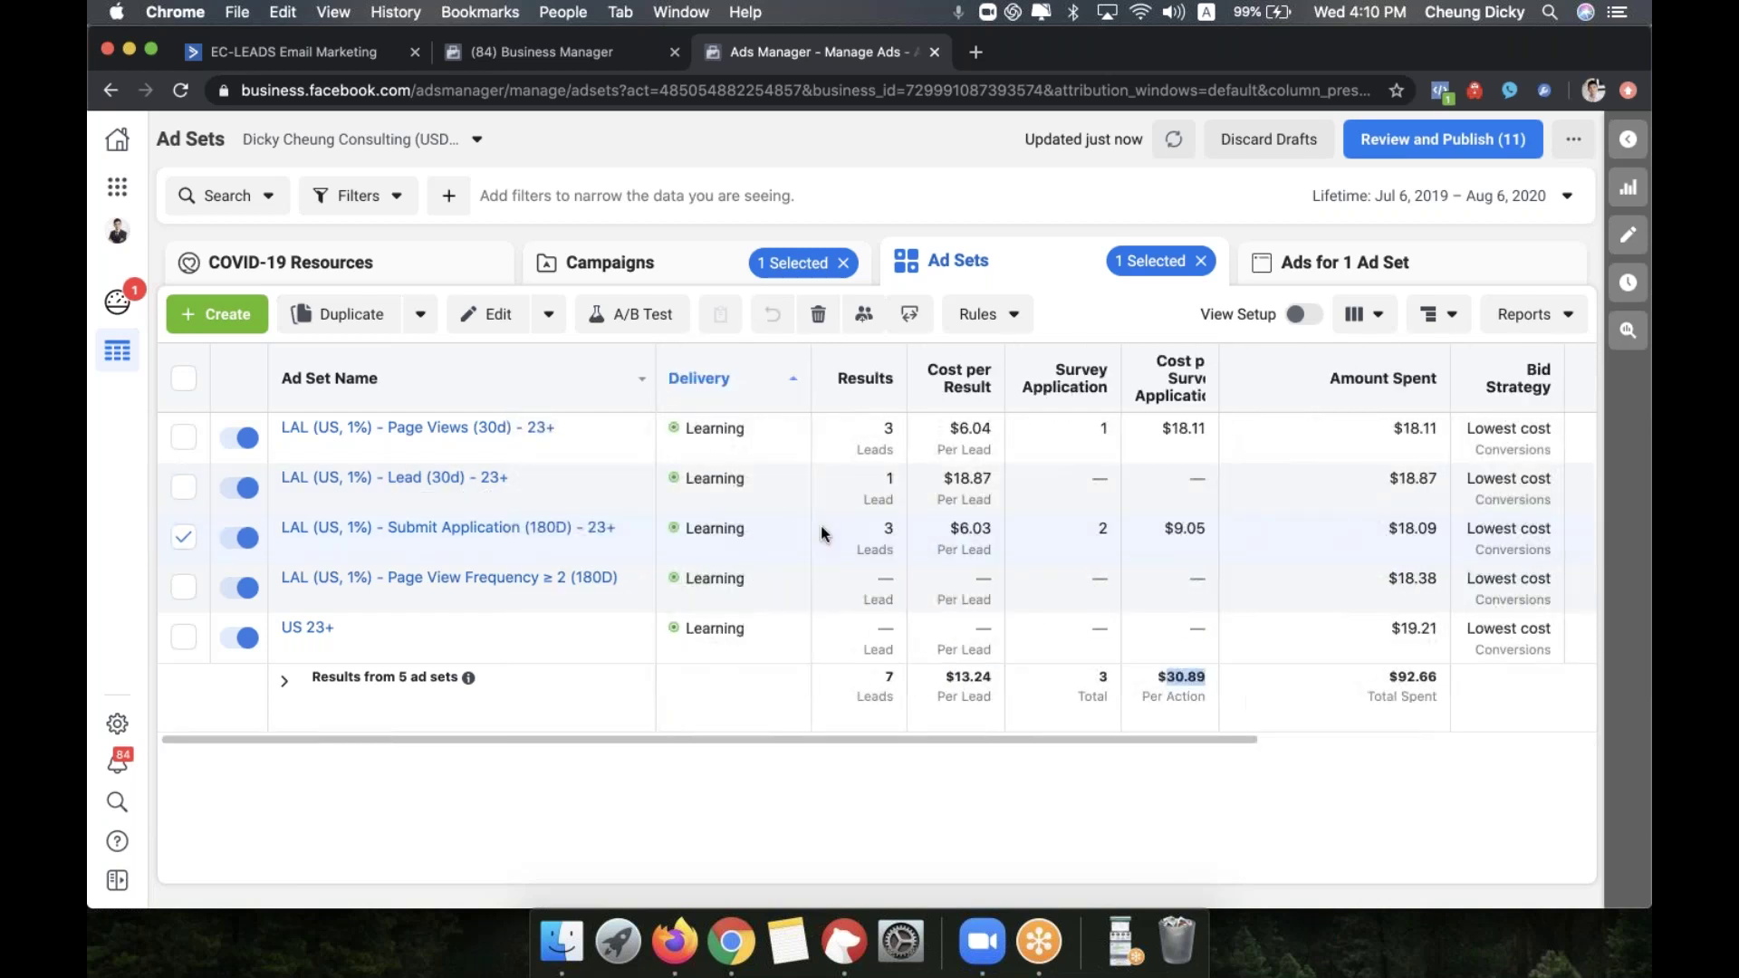
pyautogui.hscroll(8, 822, 532)
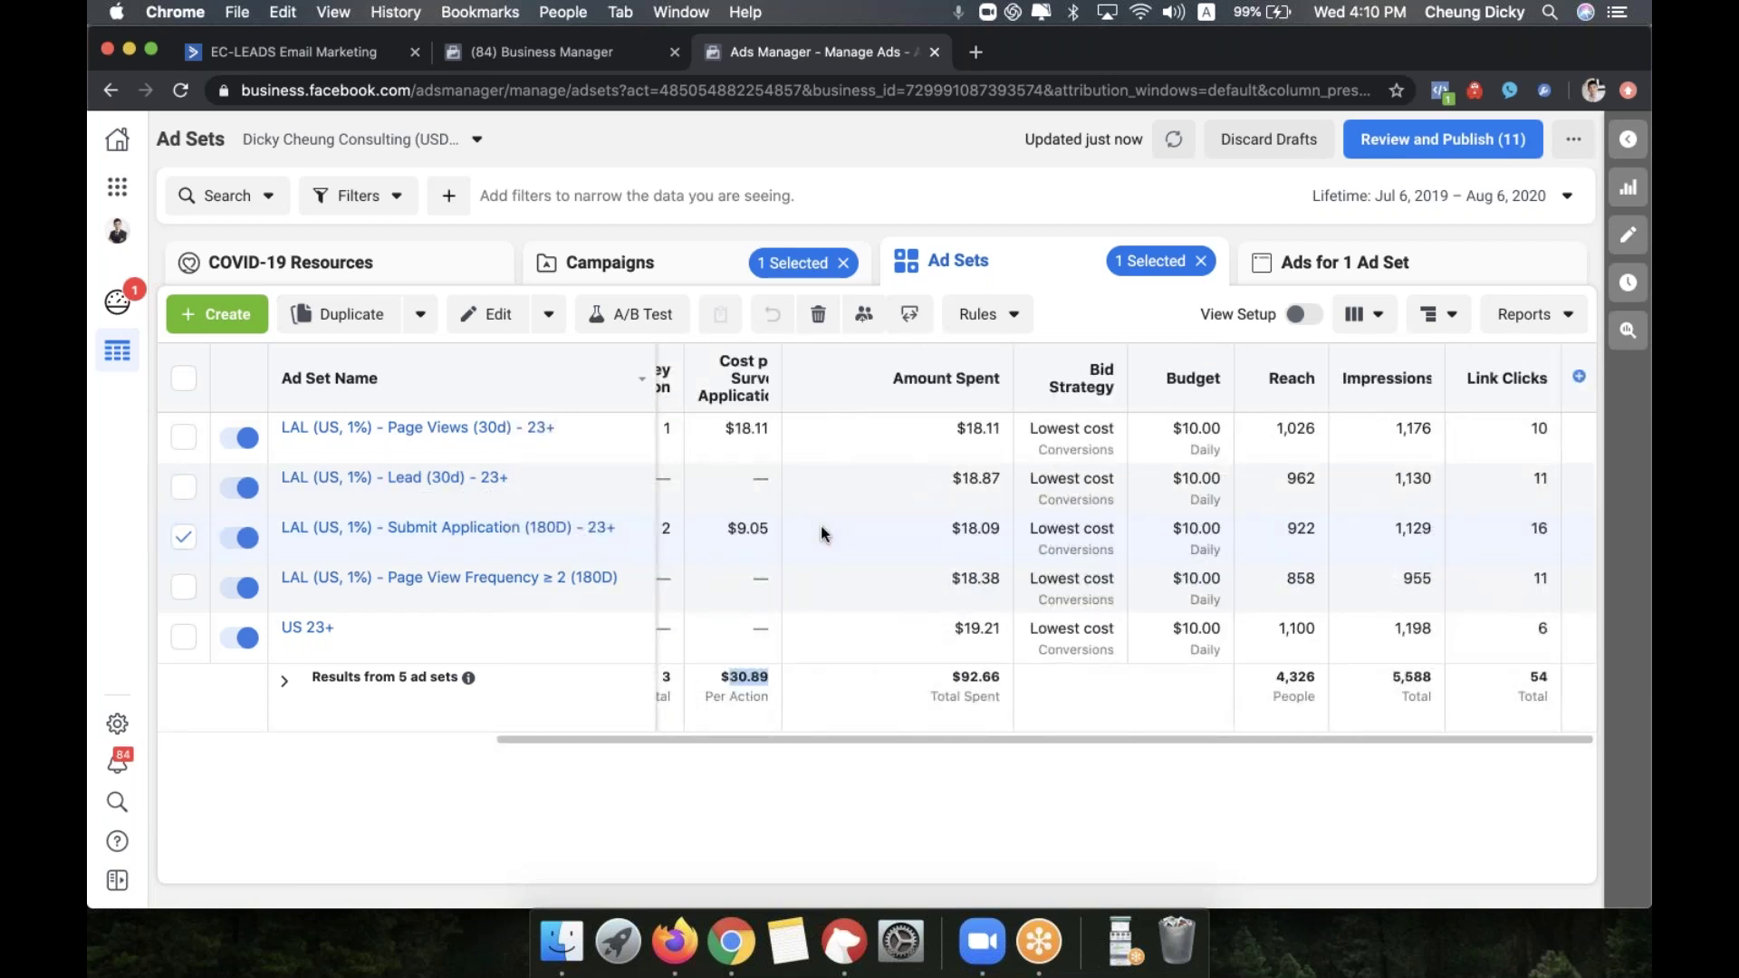
pyautogui.hscroll(-8, 823, 532)
pyautogui.hscroll(6, 822, 533)
pyautogui.hscroll(-6, 823, 533)
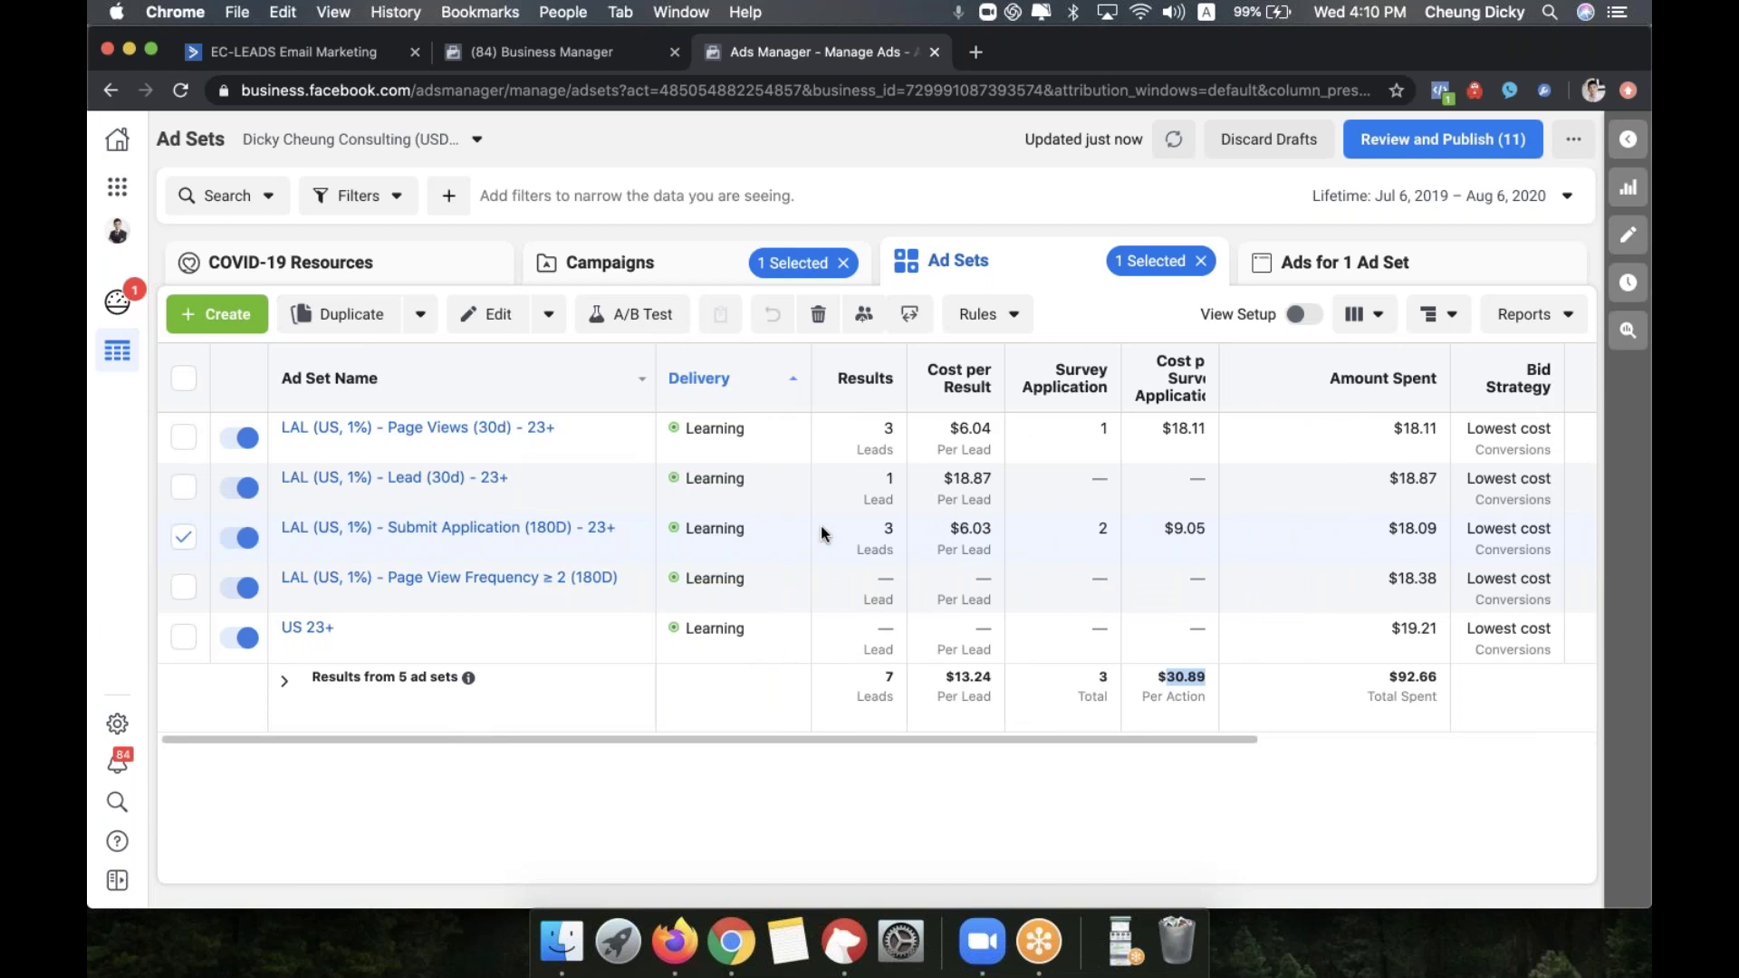
pyautogui.hscroll(6, 822, 530)
pyautogui.hscroll(-6, 841, 530)
pyautogui.click(642, 271)
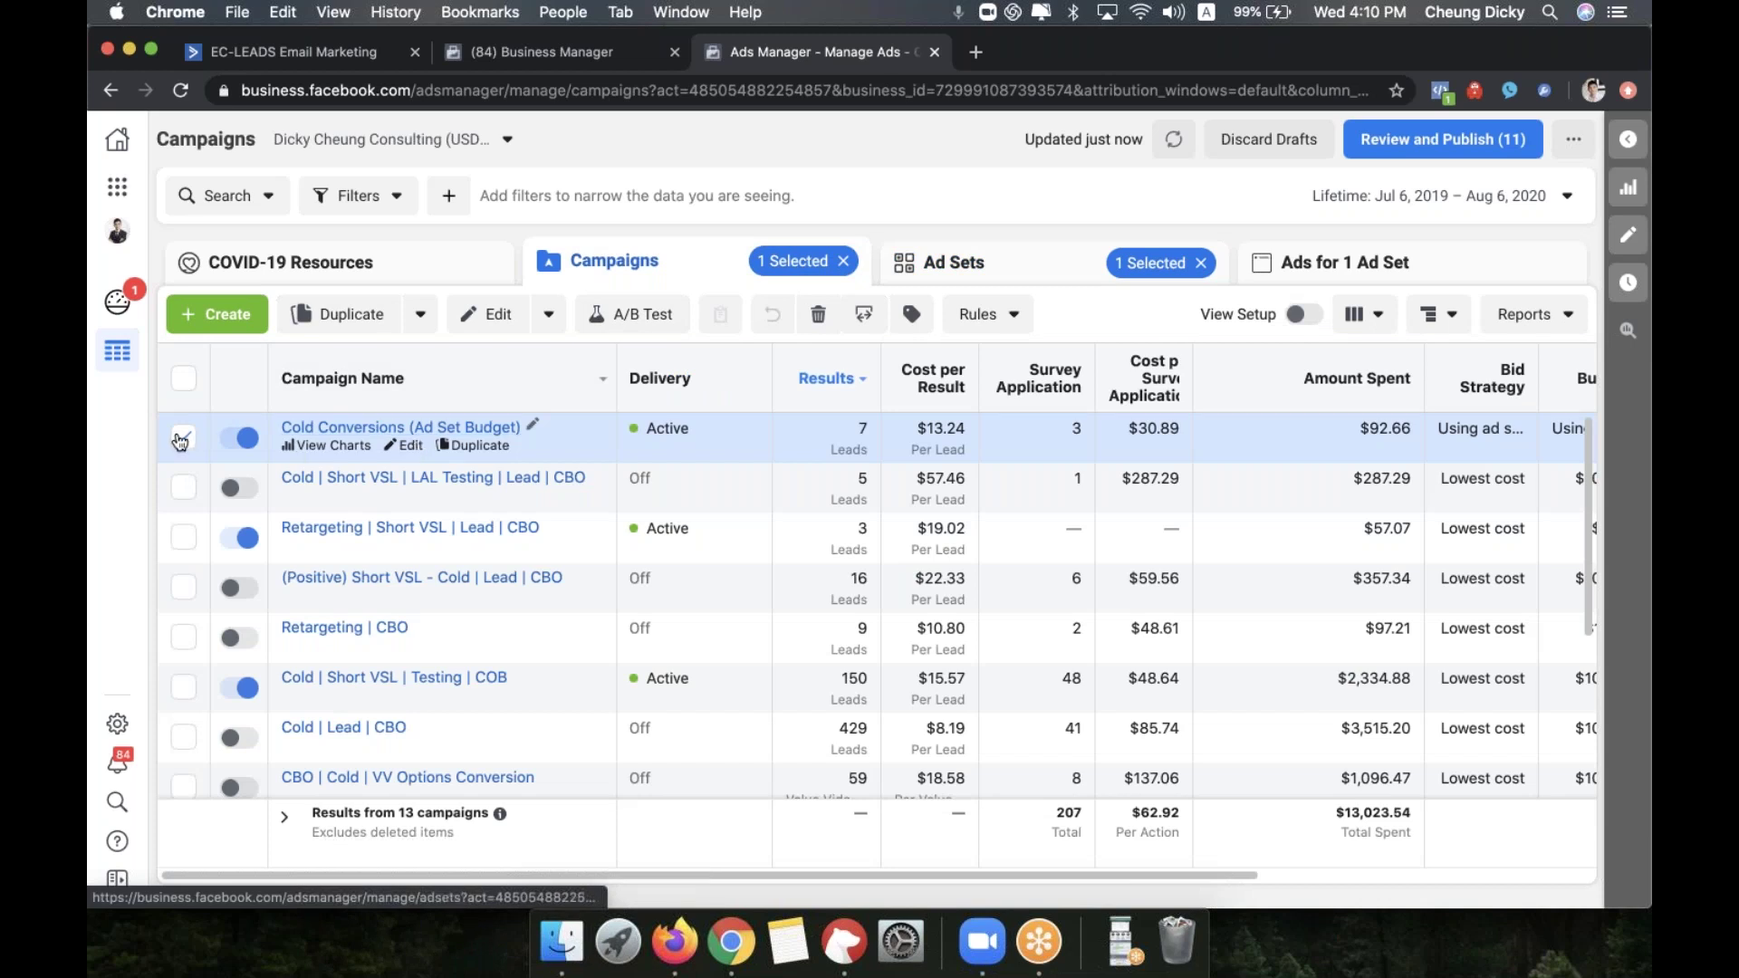
# Deselect Cold Conversions, select Retargeting | Short VSL | Lead | CBO, and view its US - 13+ ad set settings
pyautogui.click(179, 441)
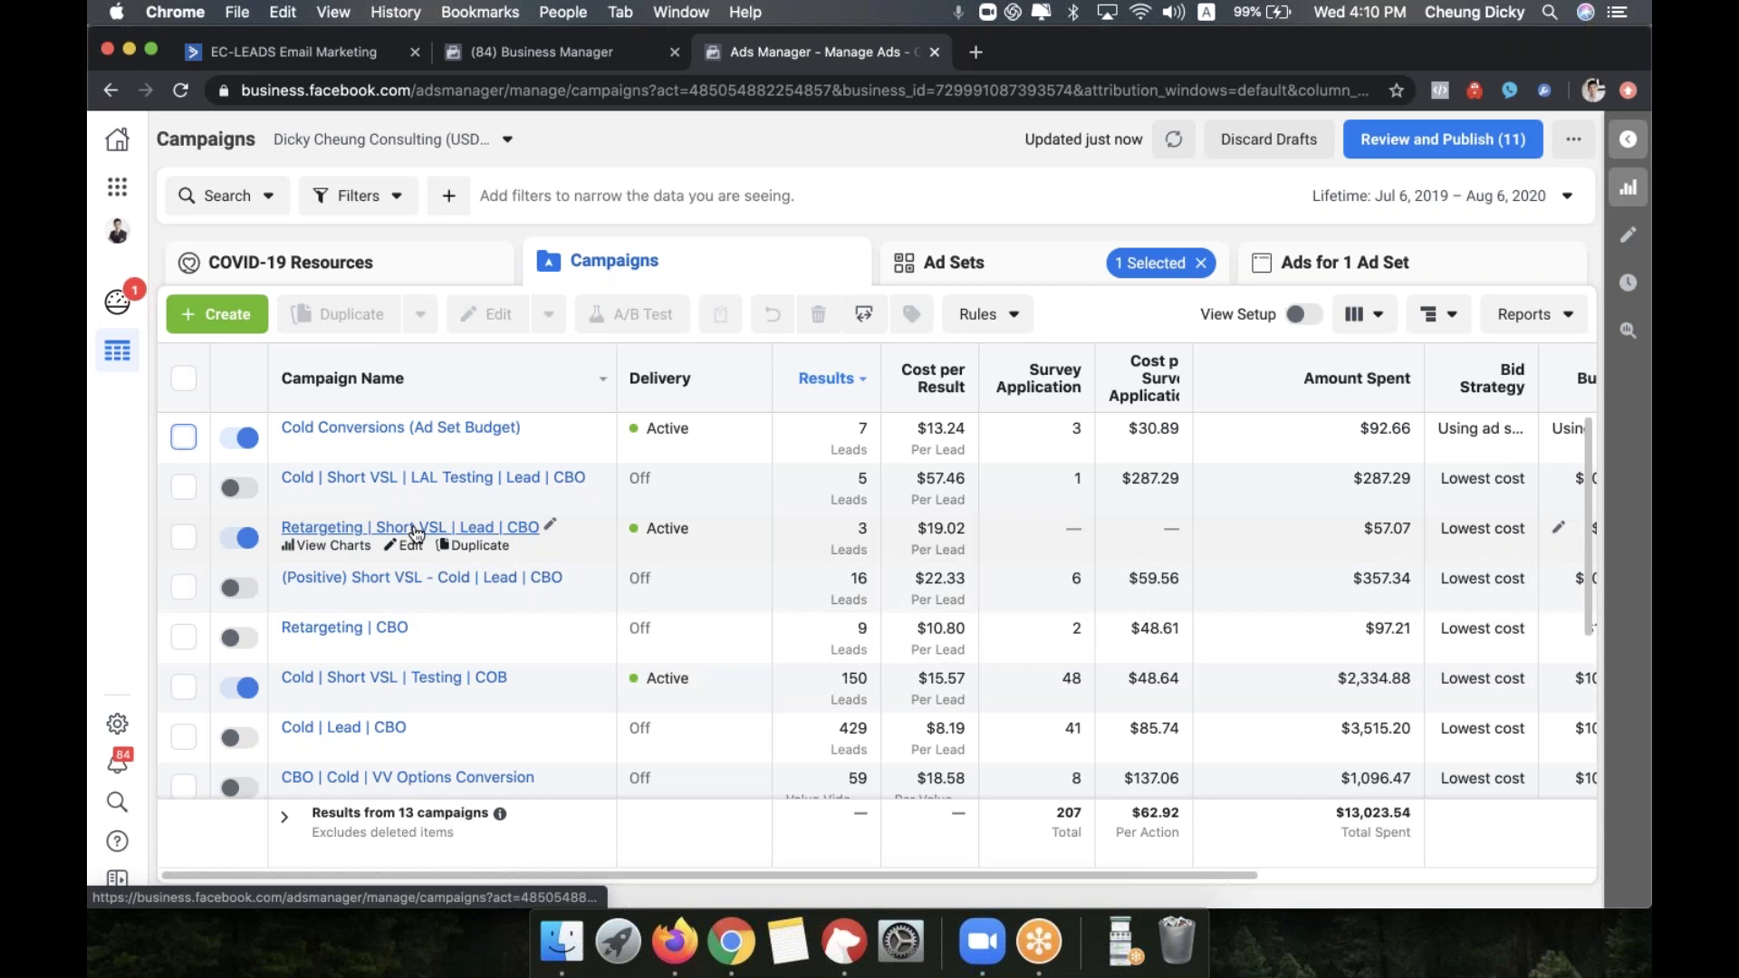
pyautogui.doubleClick(945, 529)
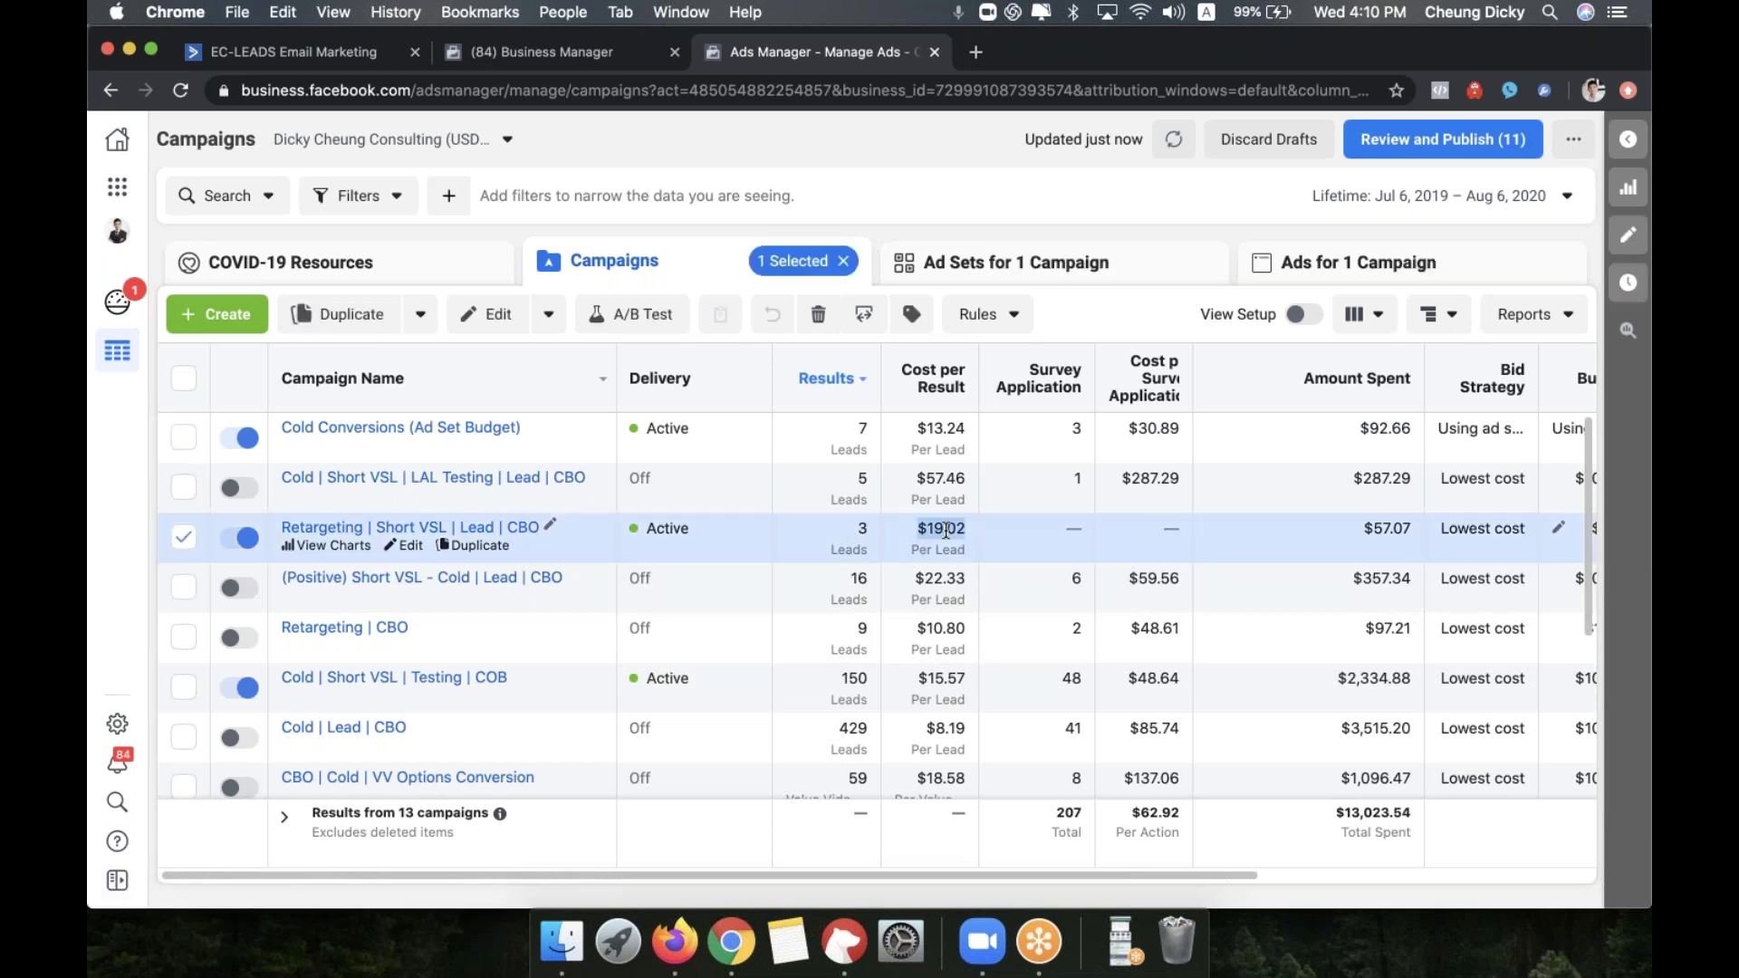
pyautogui.click(401, 529)
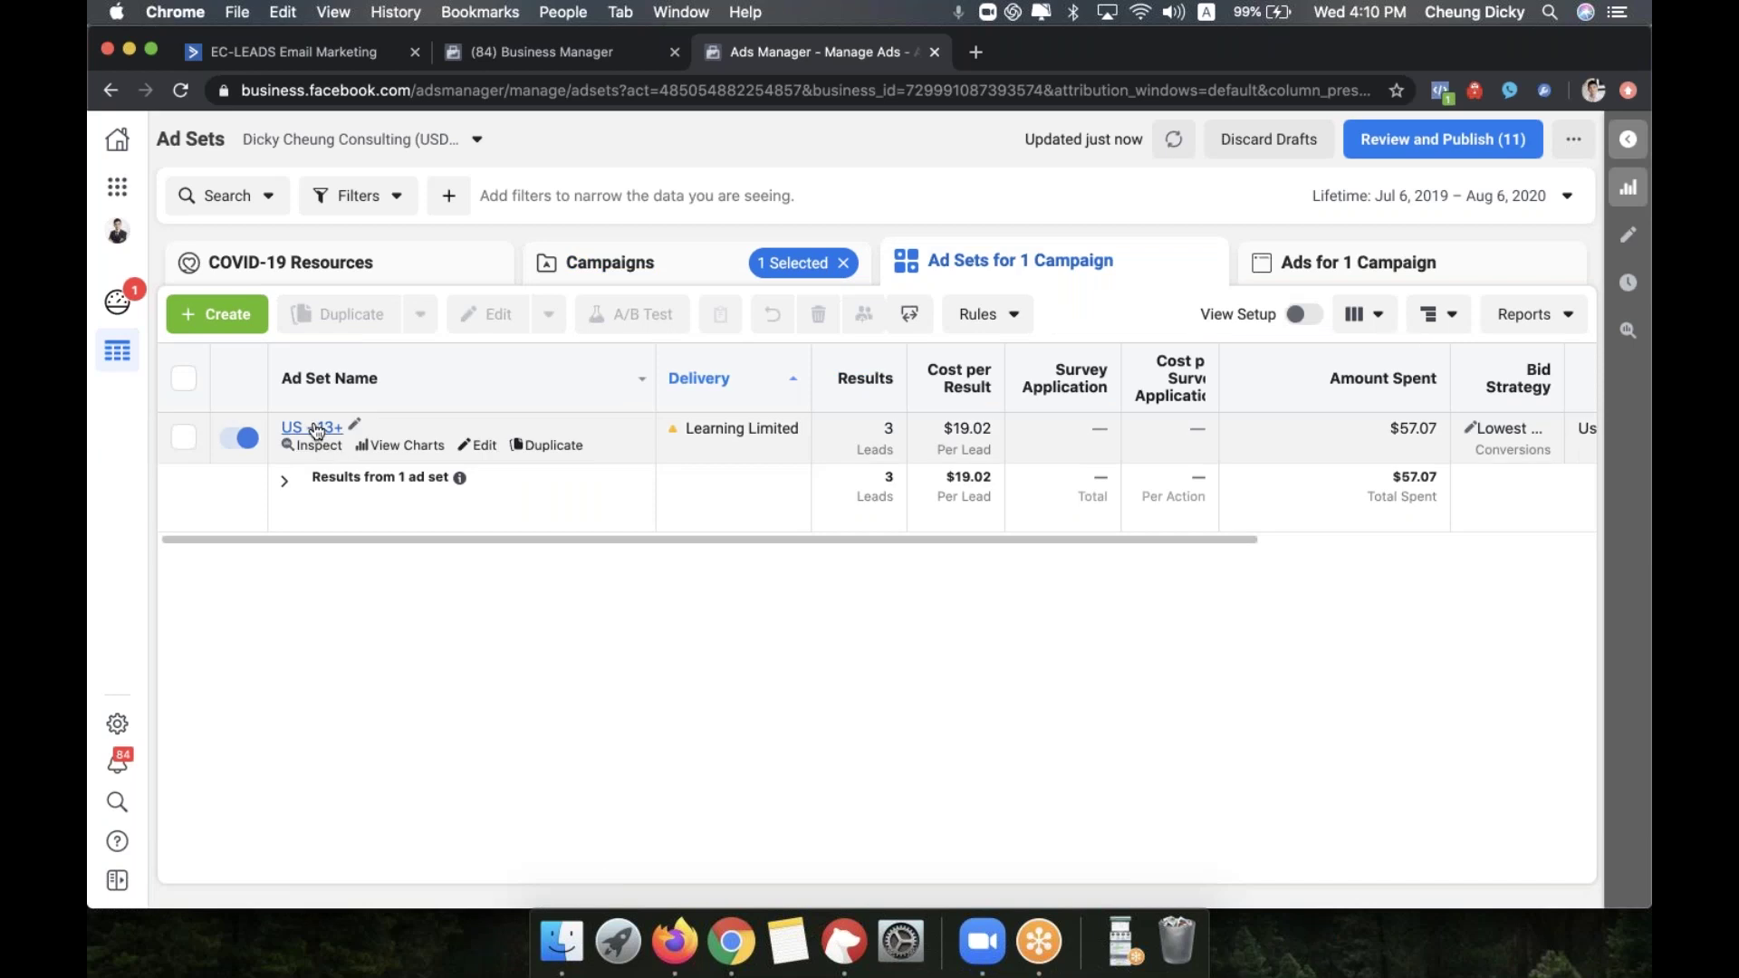
pyautogui.click(480, 447)
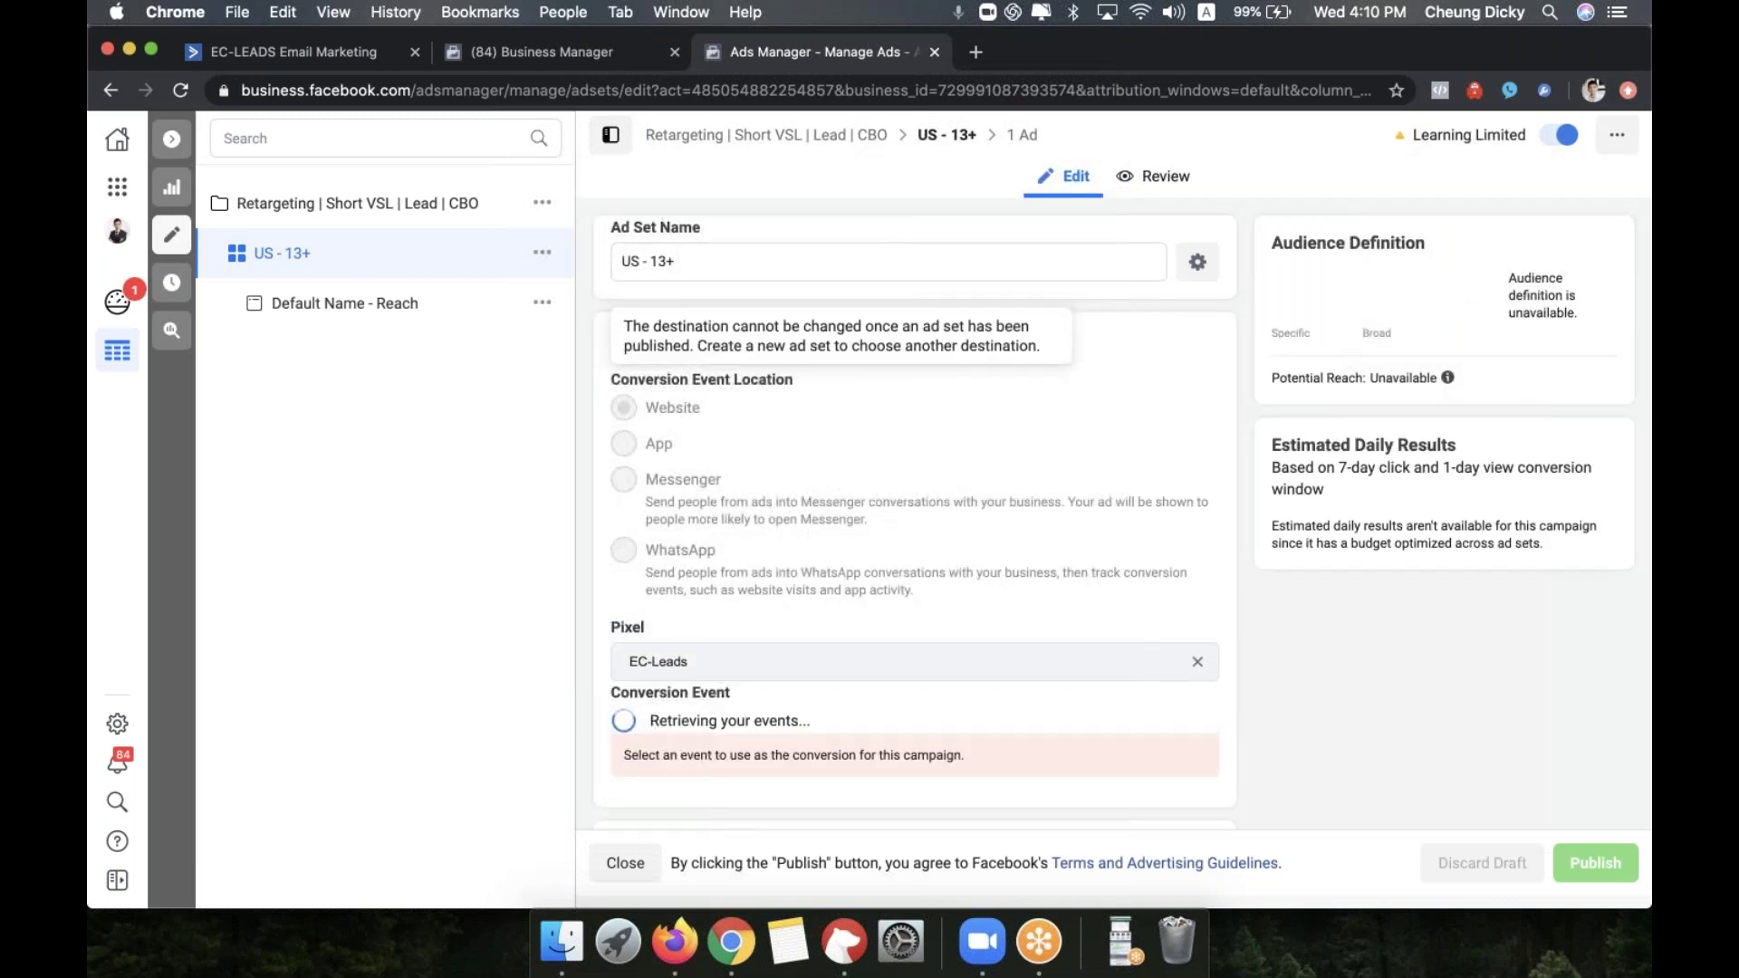
pyautogui.scroll(-10, 915, 516)
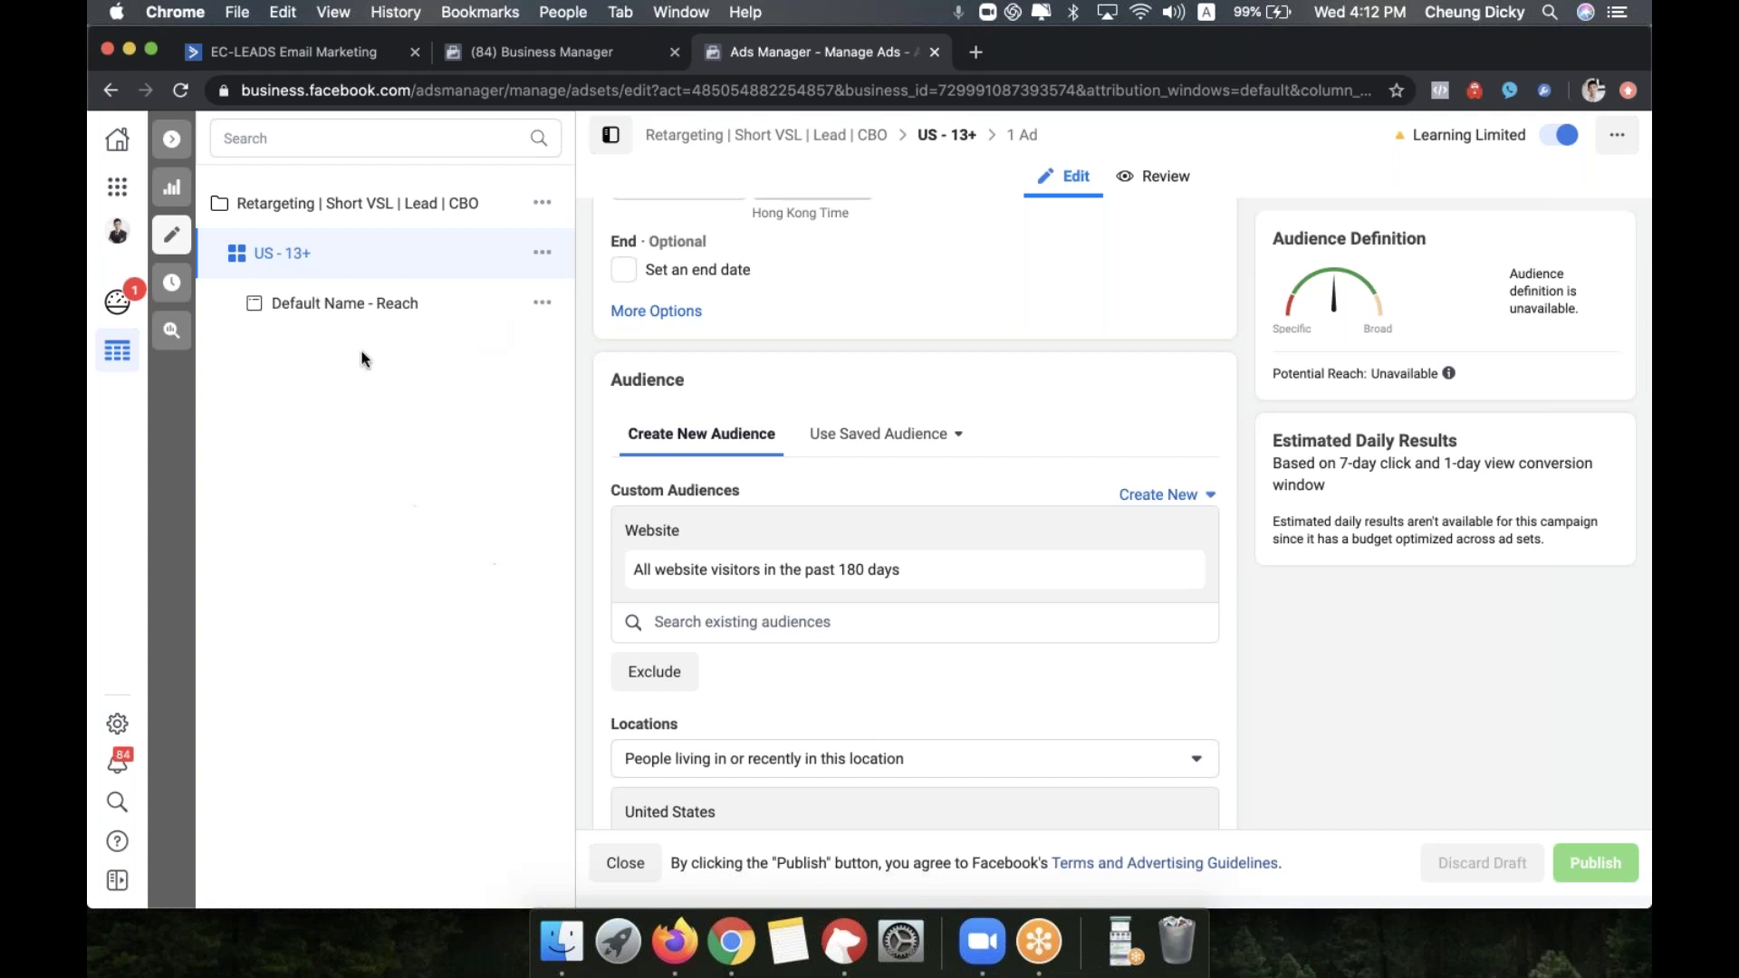
pyautogui.click(171, 140)
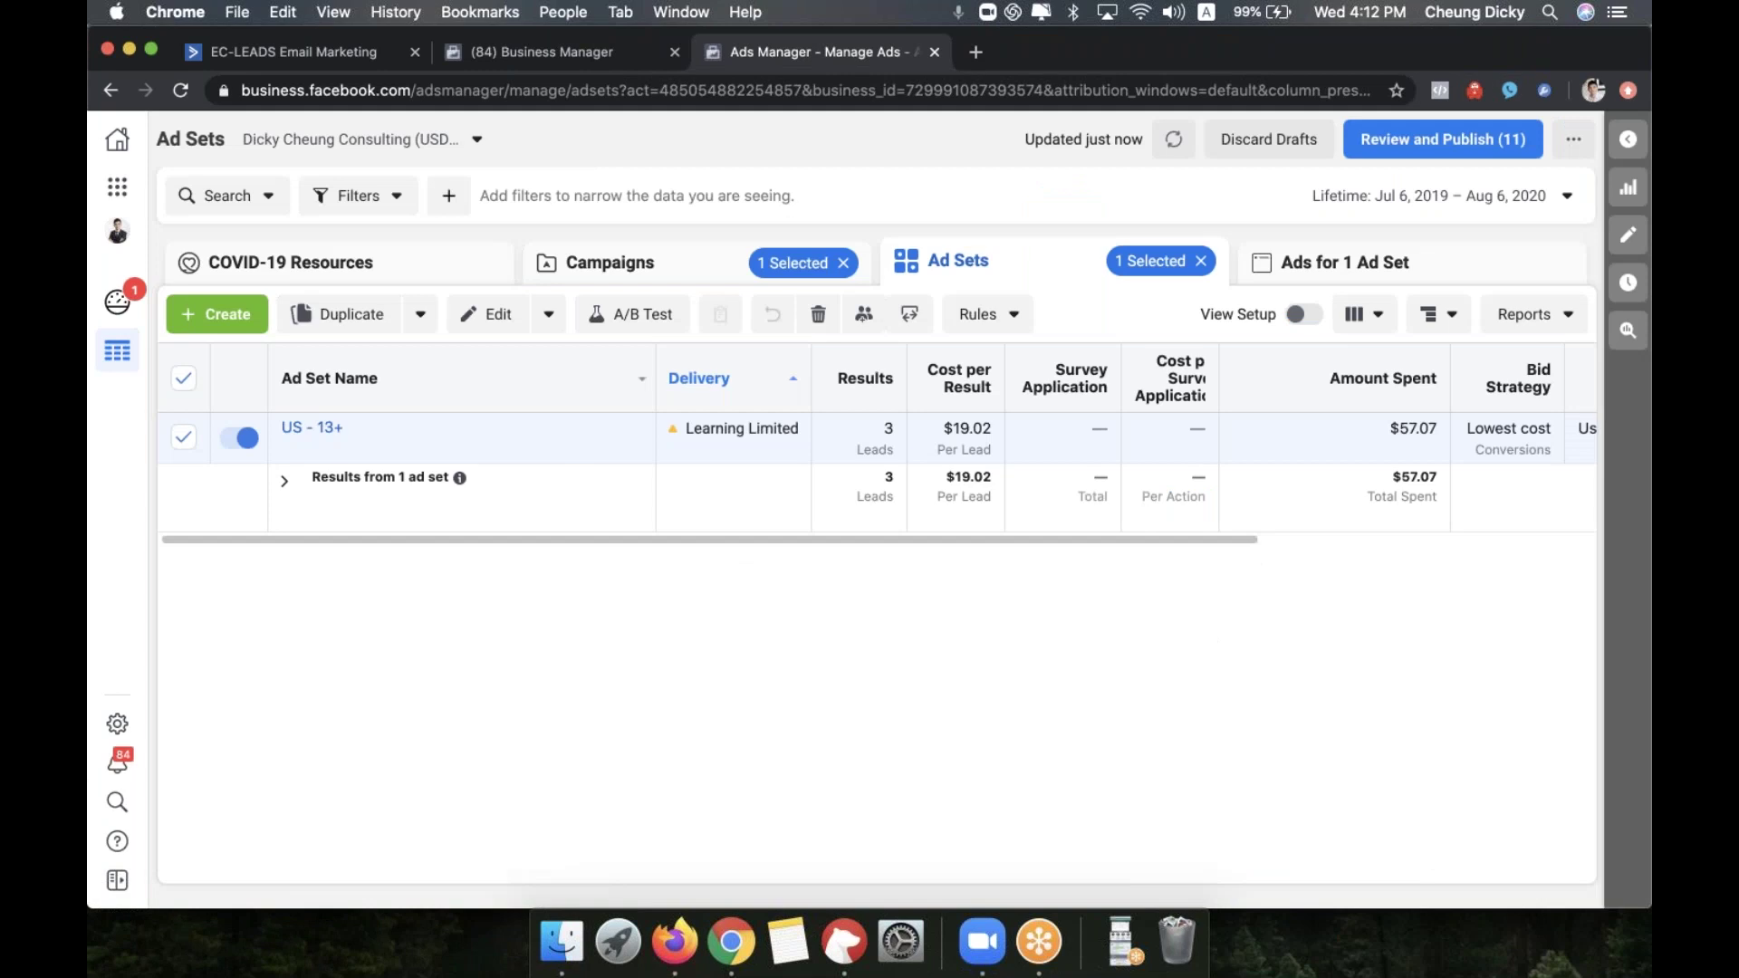
# Return to the campaign list and scan the Cold Conversions ad set columns sideways
pyautogui.click(662, 280)
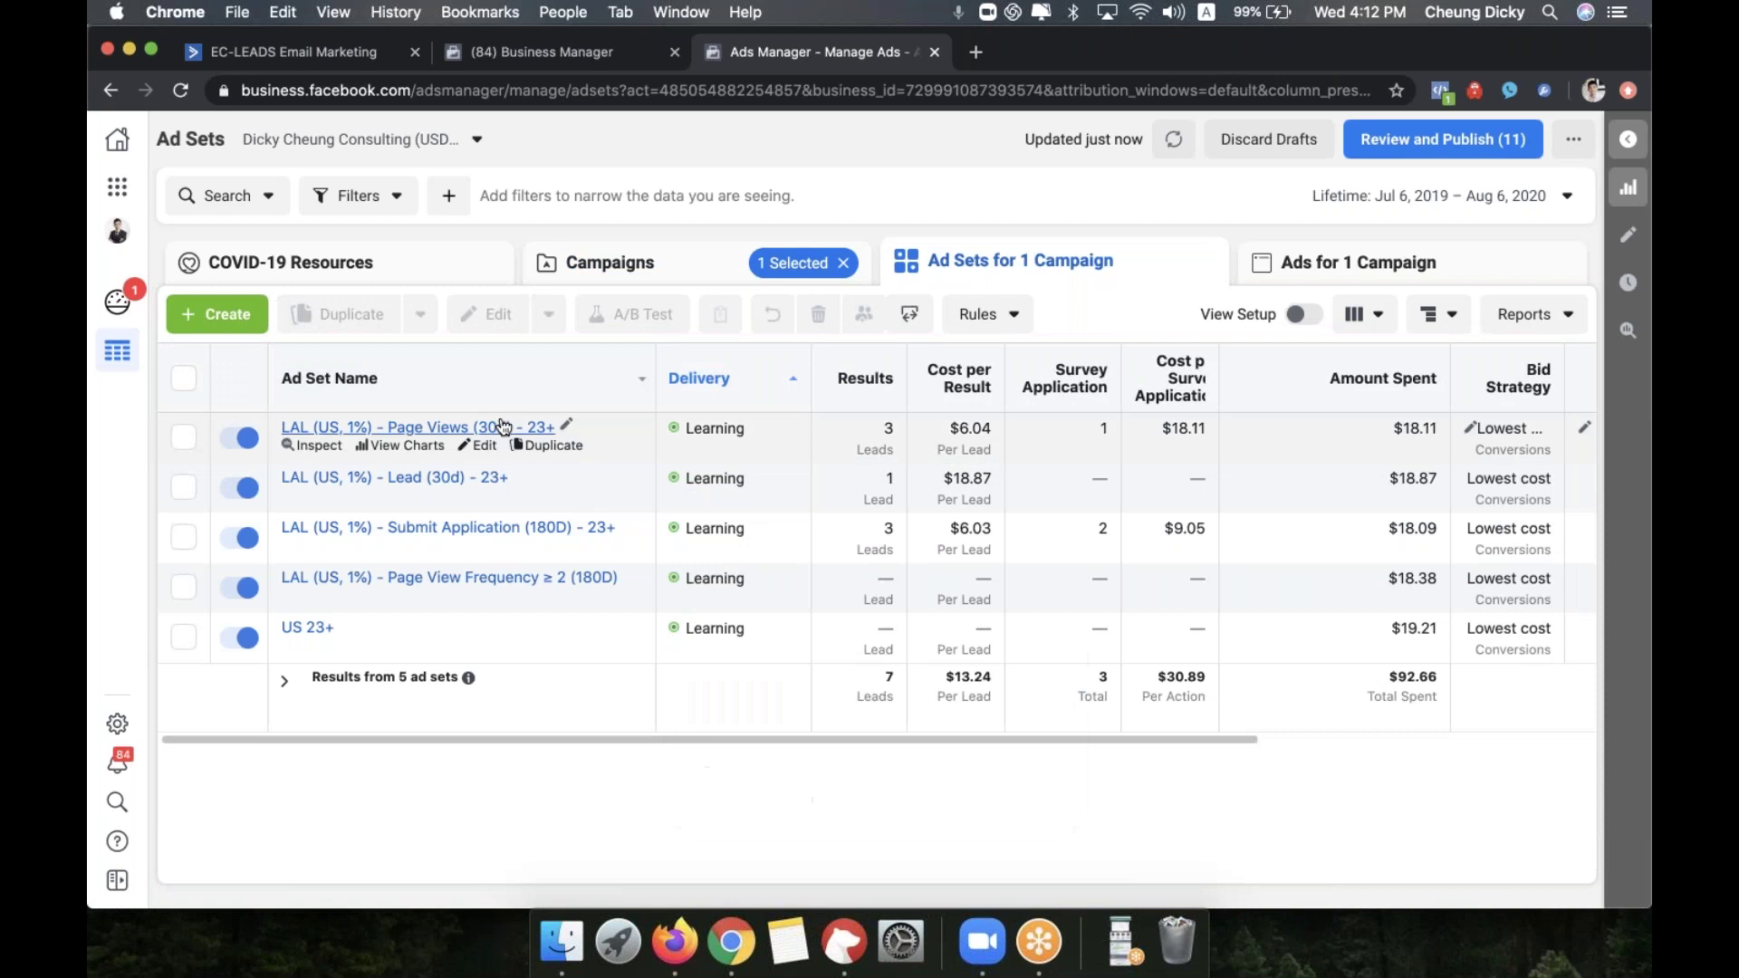
pyautogui.moveTo(887, 428)
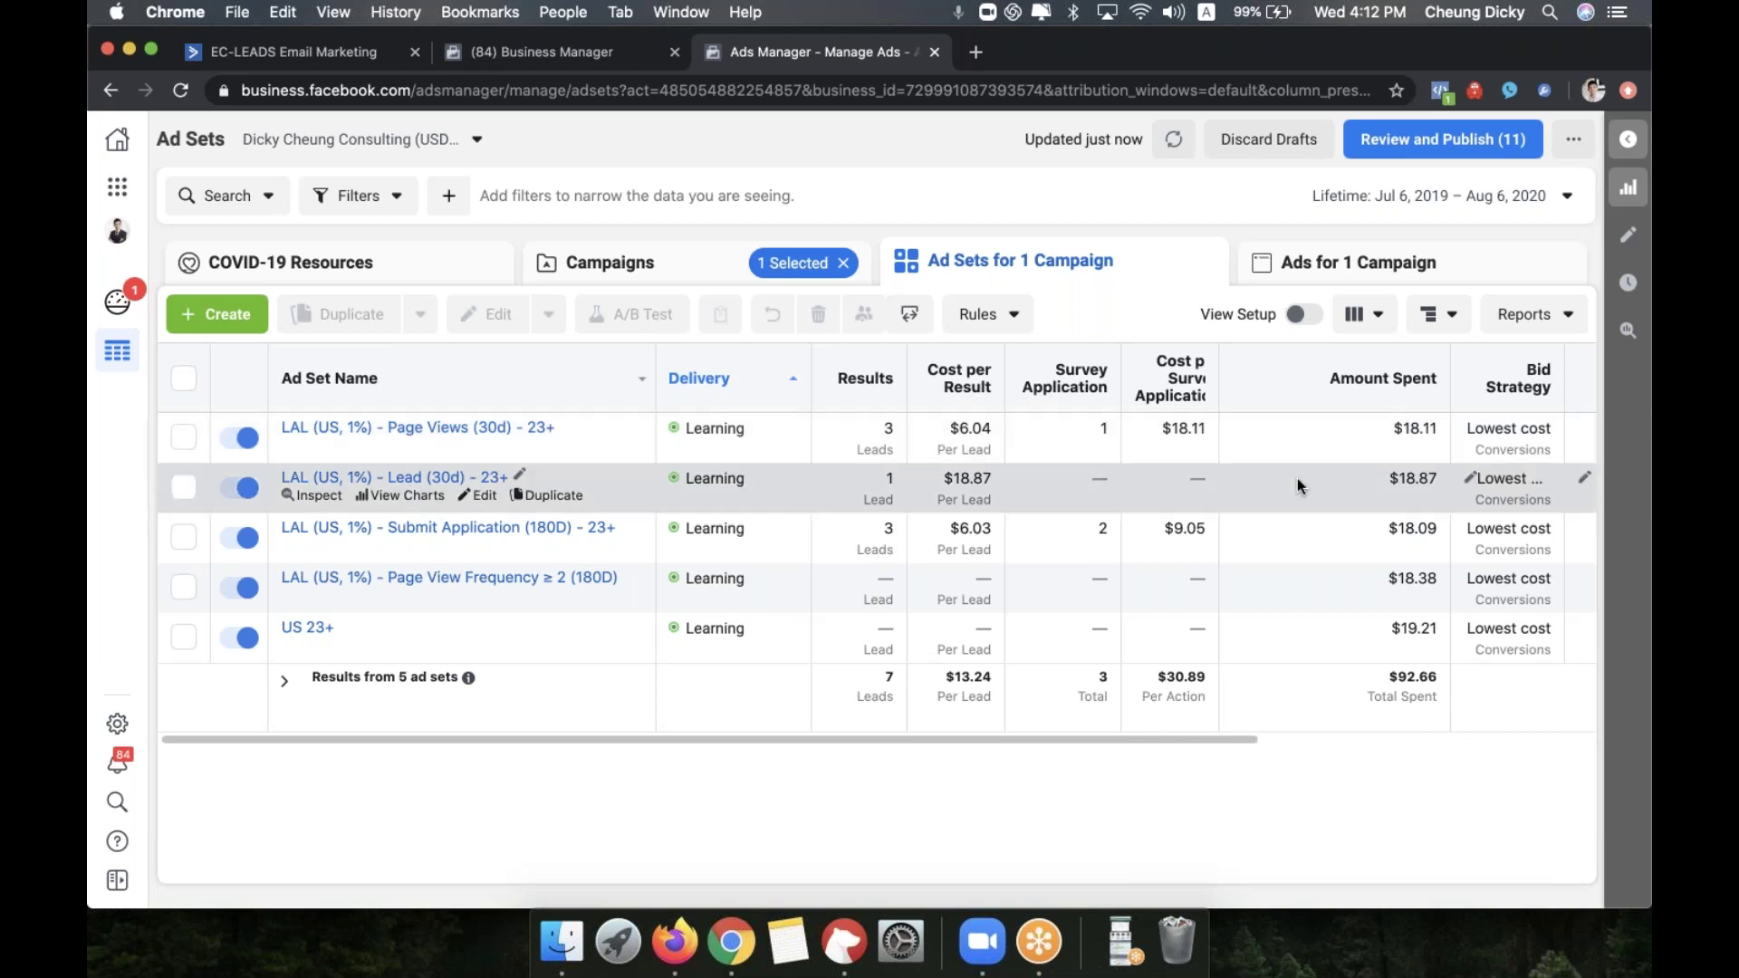
pyautogui.hscroll(5, 1296, 478)
pyautogui.hscroll(-5, 1297, 478)
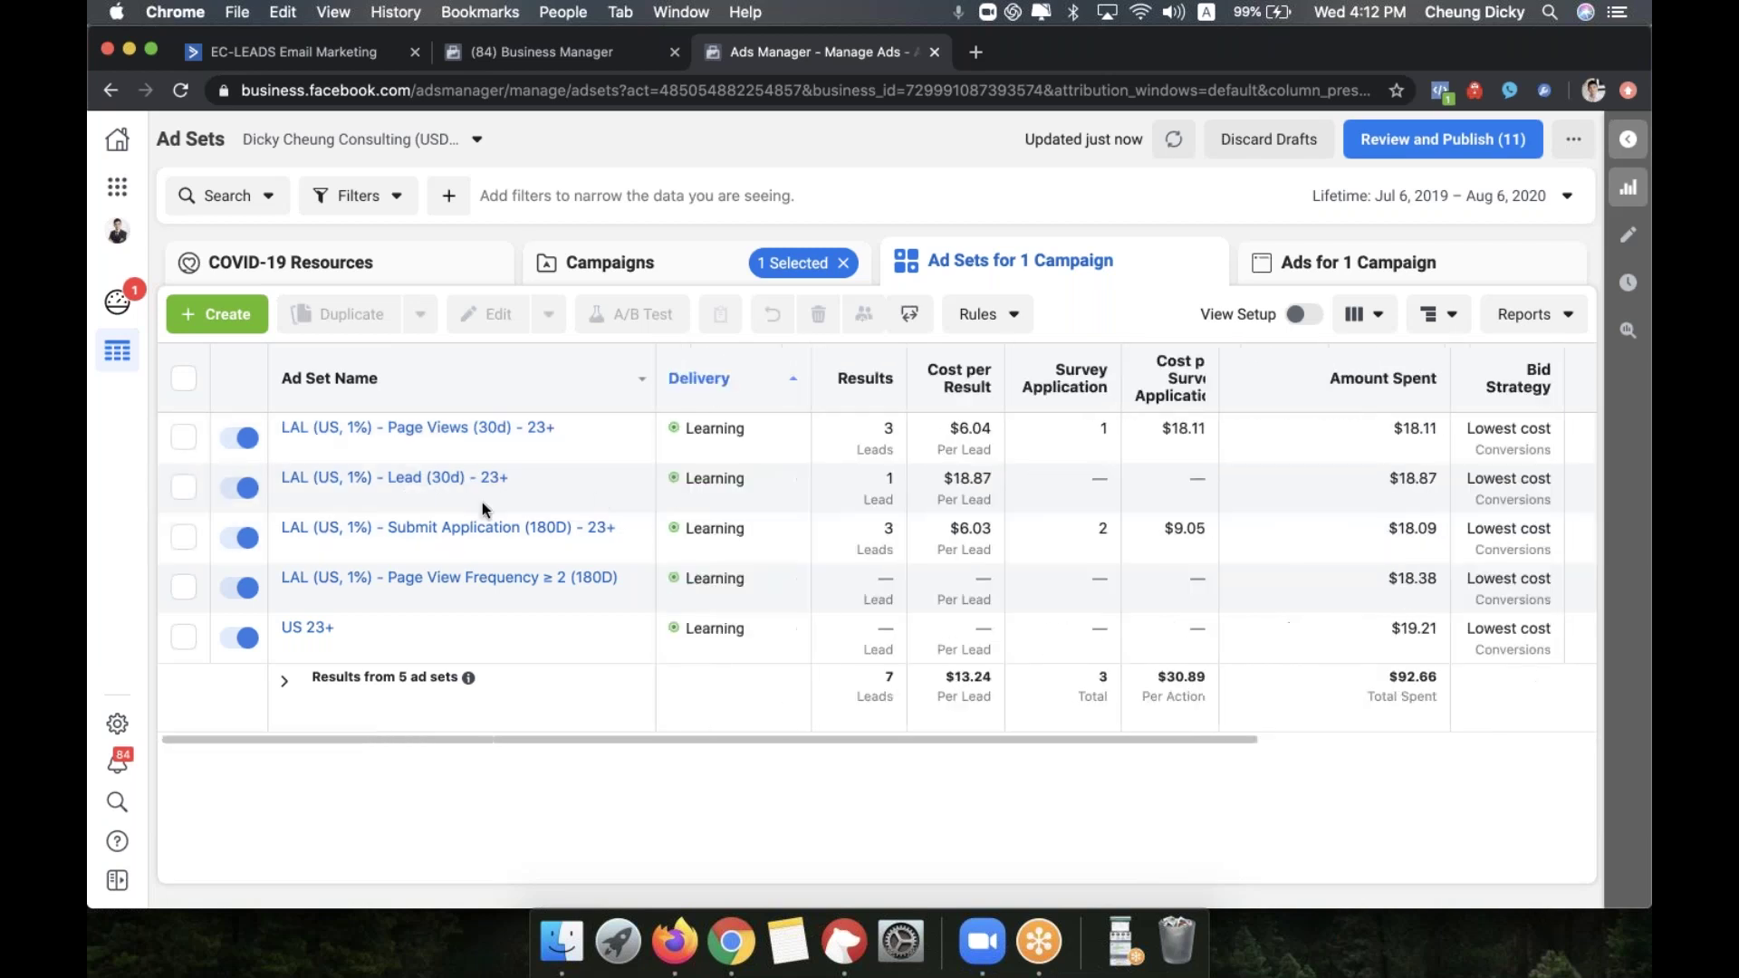
# Open the ads of the LAL (US, 1%) - Page Views (30d) - 23+ ad set
pyautogui.moveTo(666, 426)
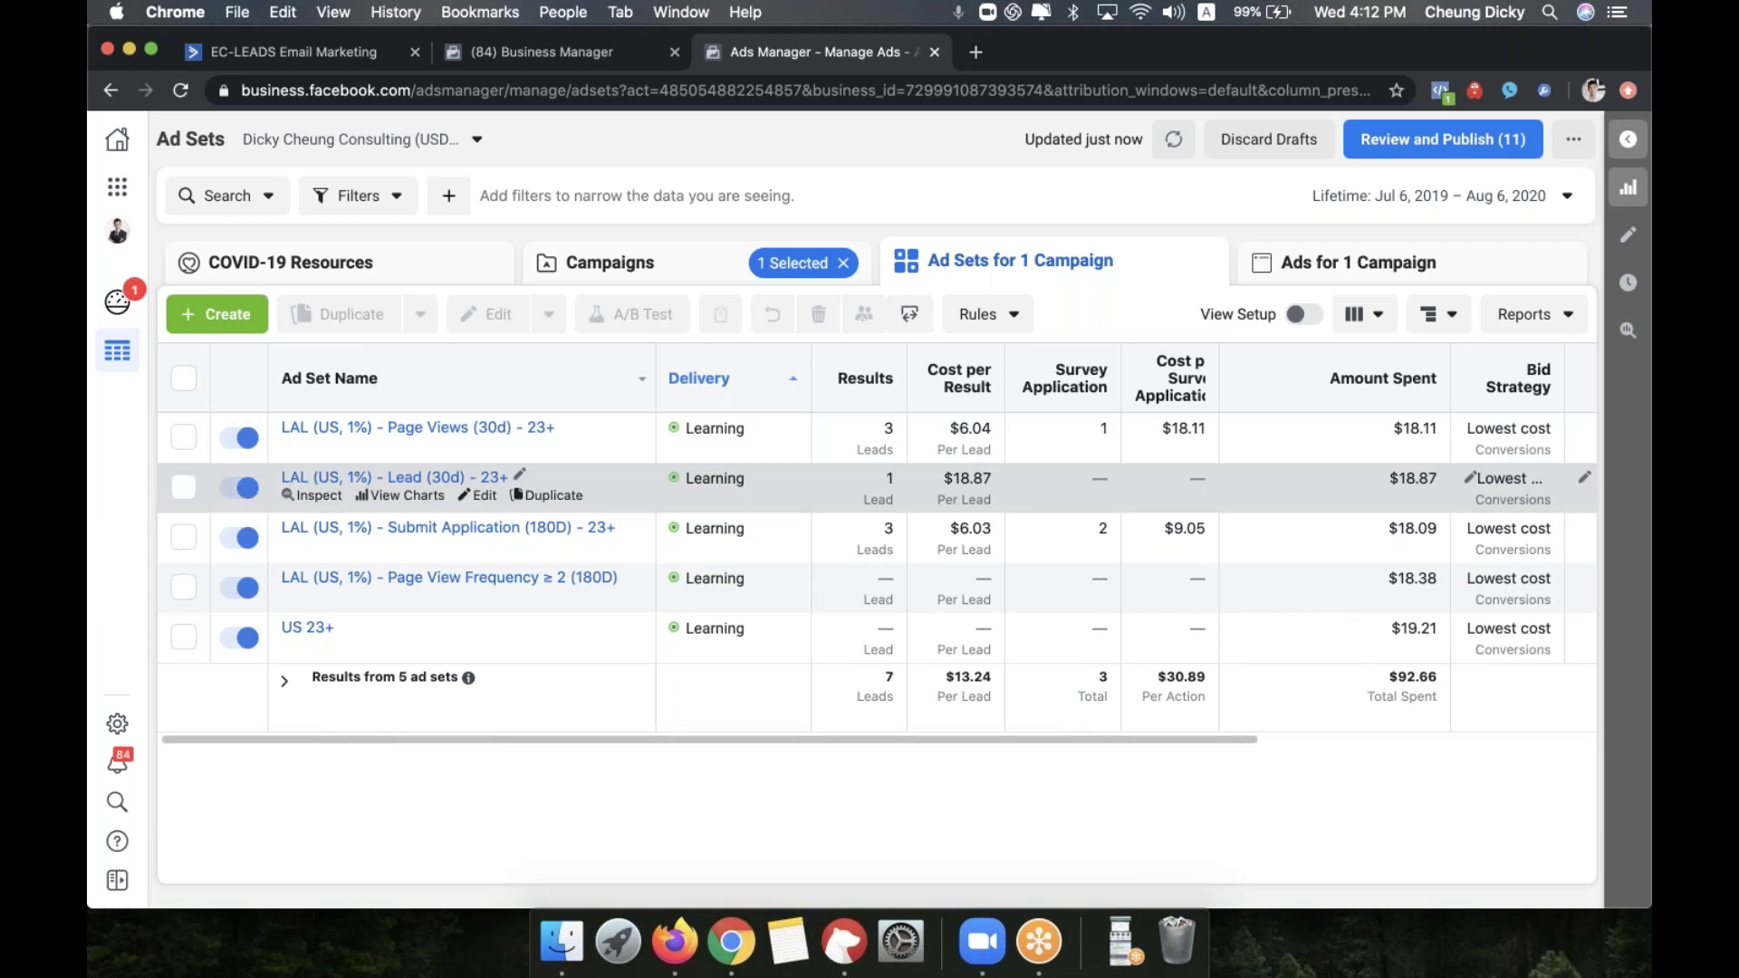
pyautogui.hscroll(5, 876, 489)
pyautogui.hscroll(-5, 876, 489)
pyautogui.hscroll(5, 845, 533)
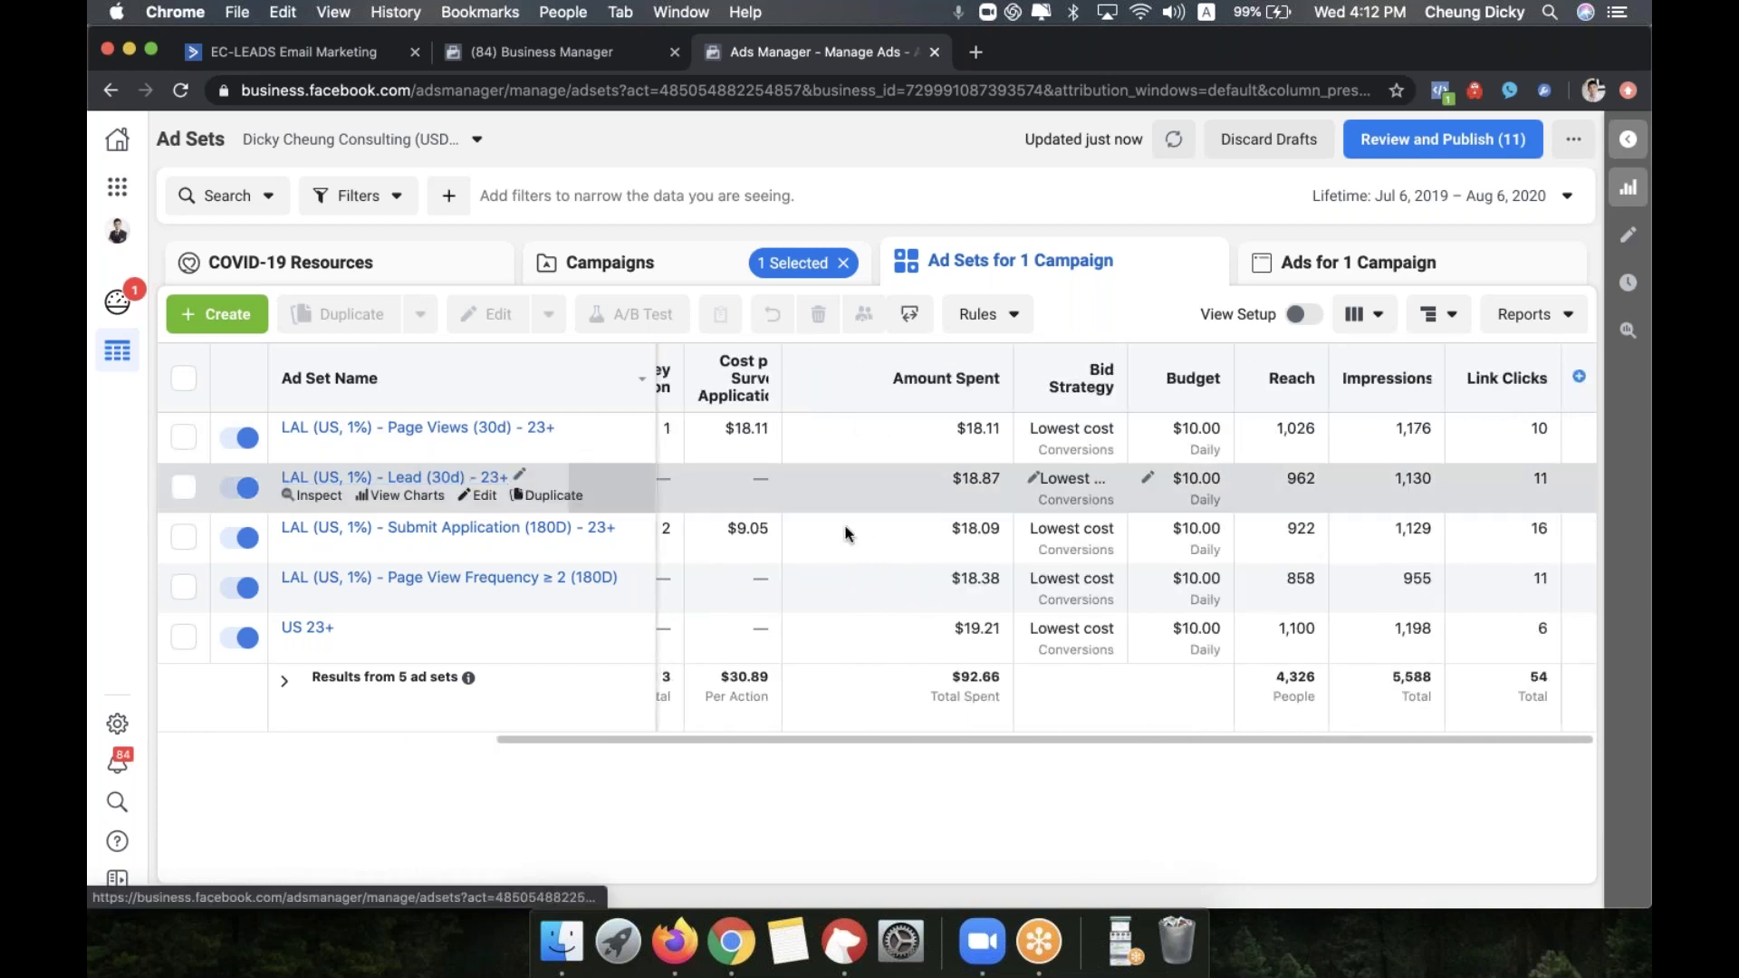
pyautogui.hscroll(-5, 845, 533)
pyautogui.click(407, 428)
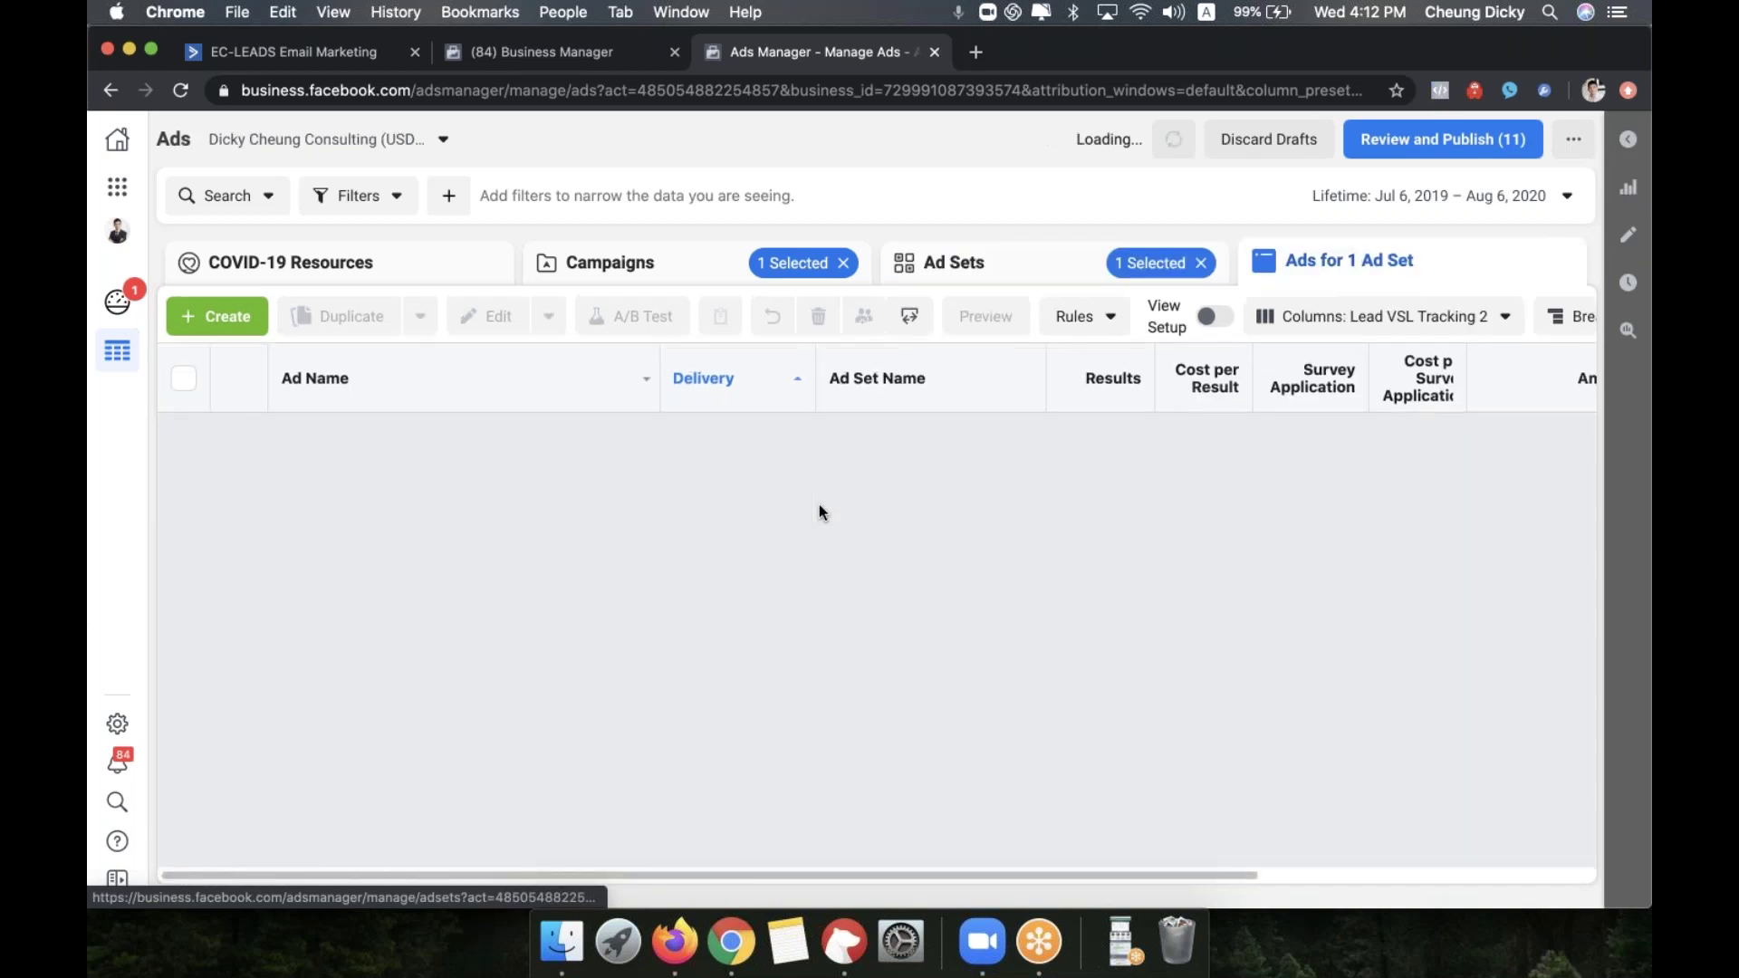
# Auto-fit the Cost per Survey Application column so its full heading shows
pyautogui.scroll(-15, 824, 627)
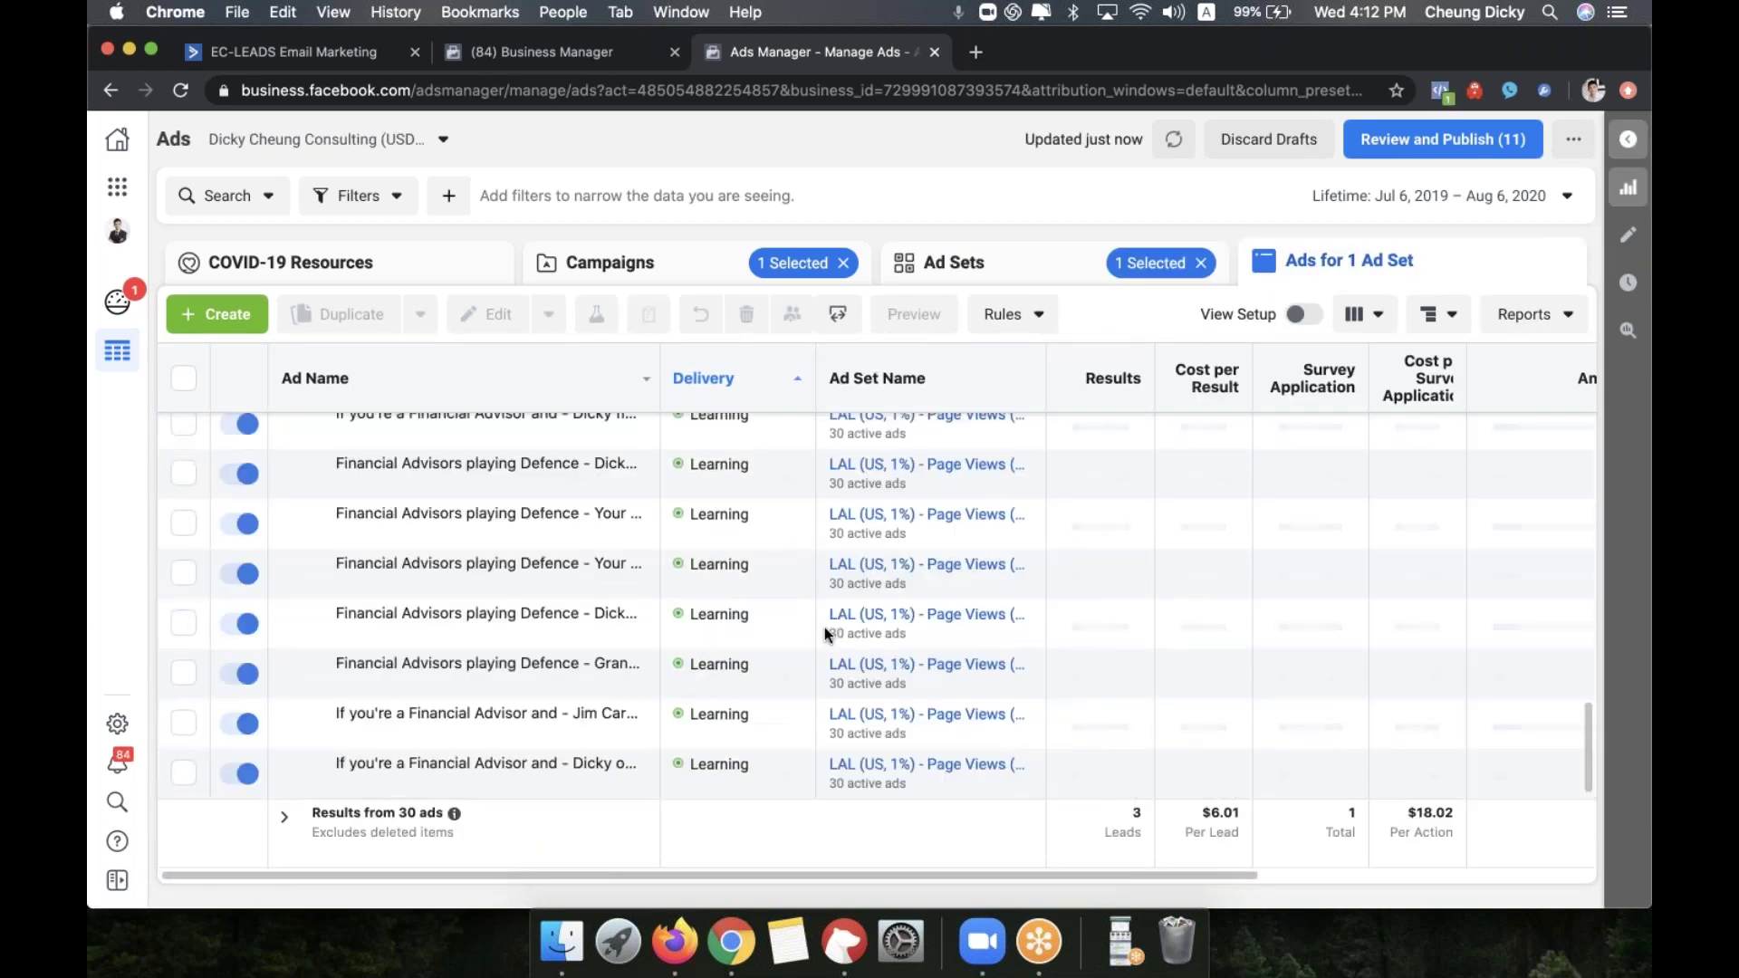
pyautogui.scroll(2, 634, 471)
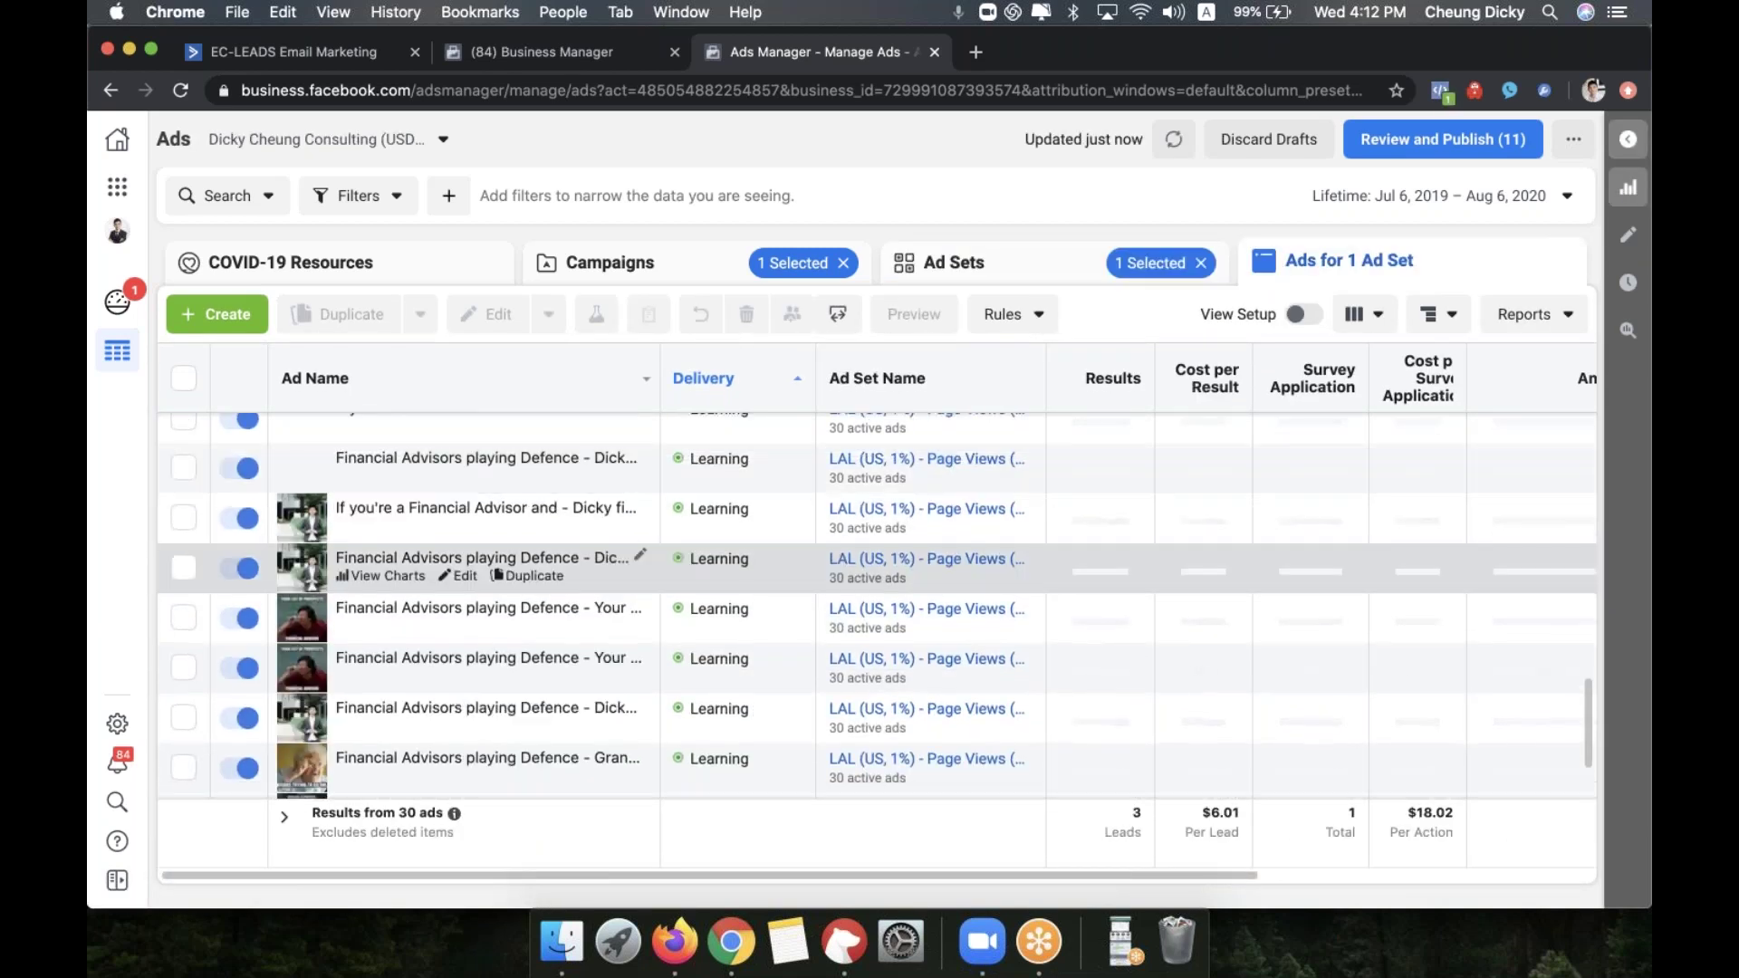
pyautogui.scroll(10, 453, 557)
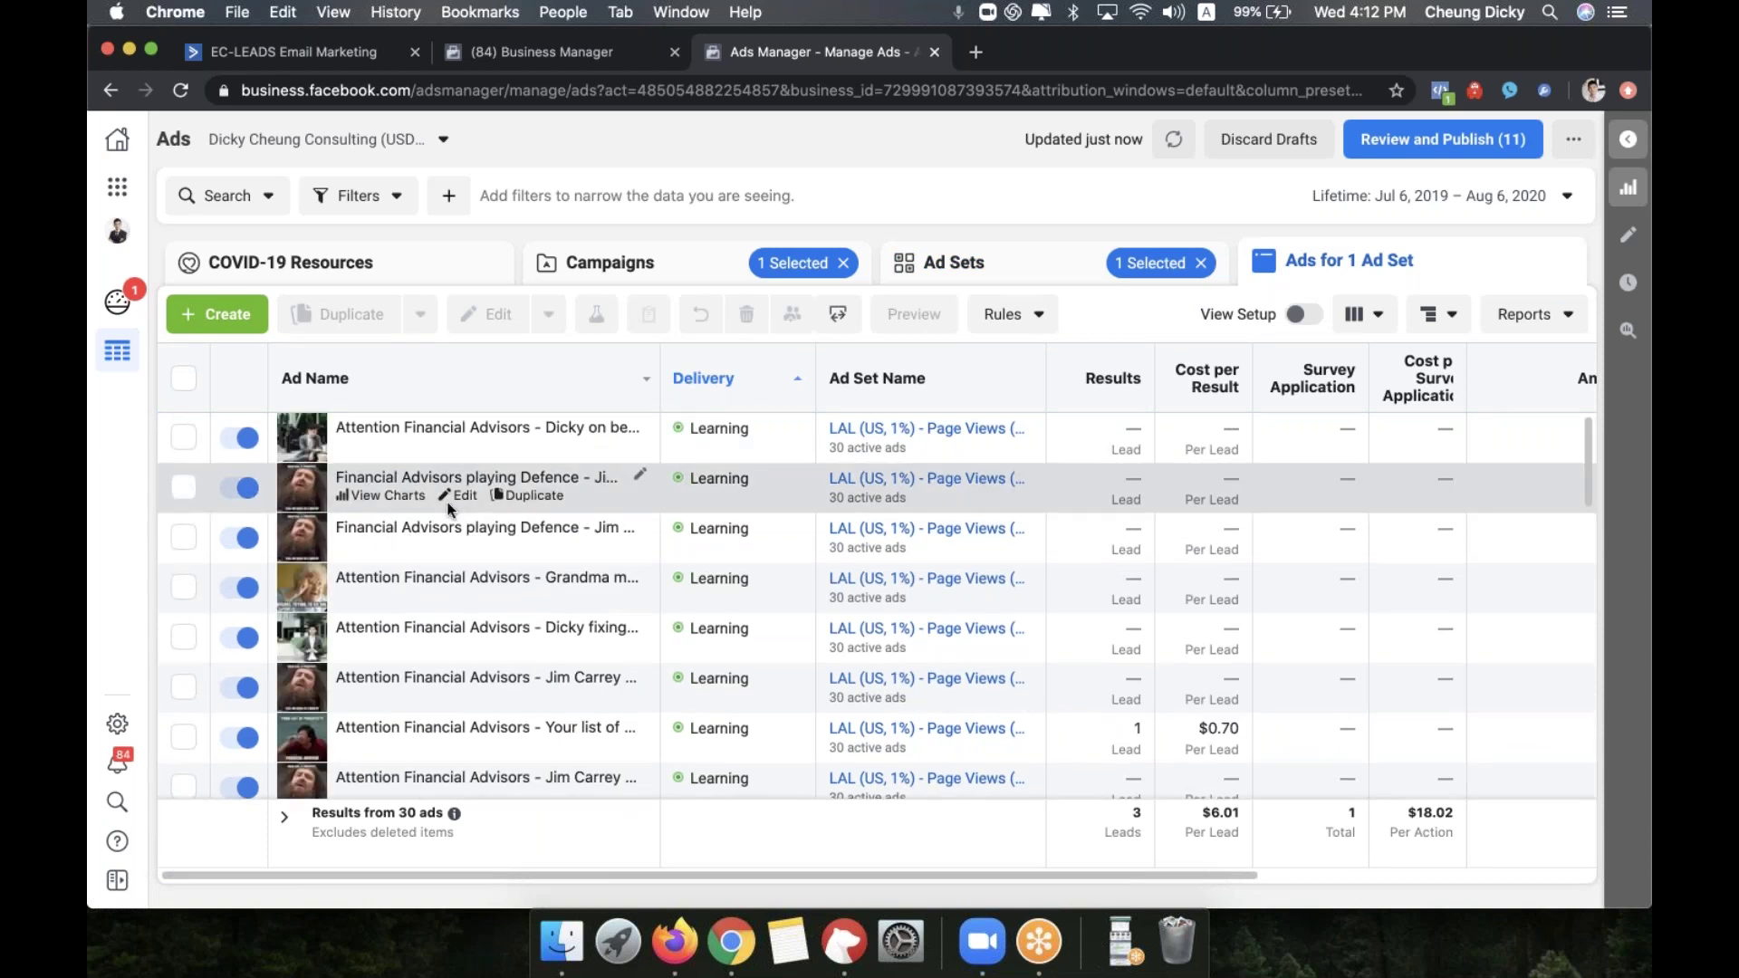
pyautogui.scroll(-10, 489, 589)
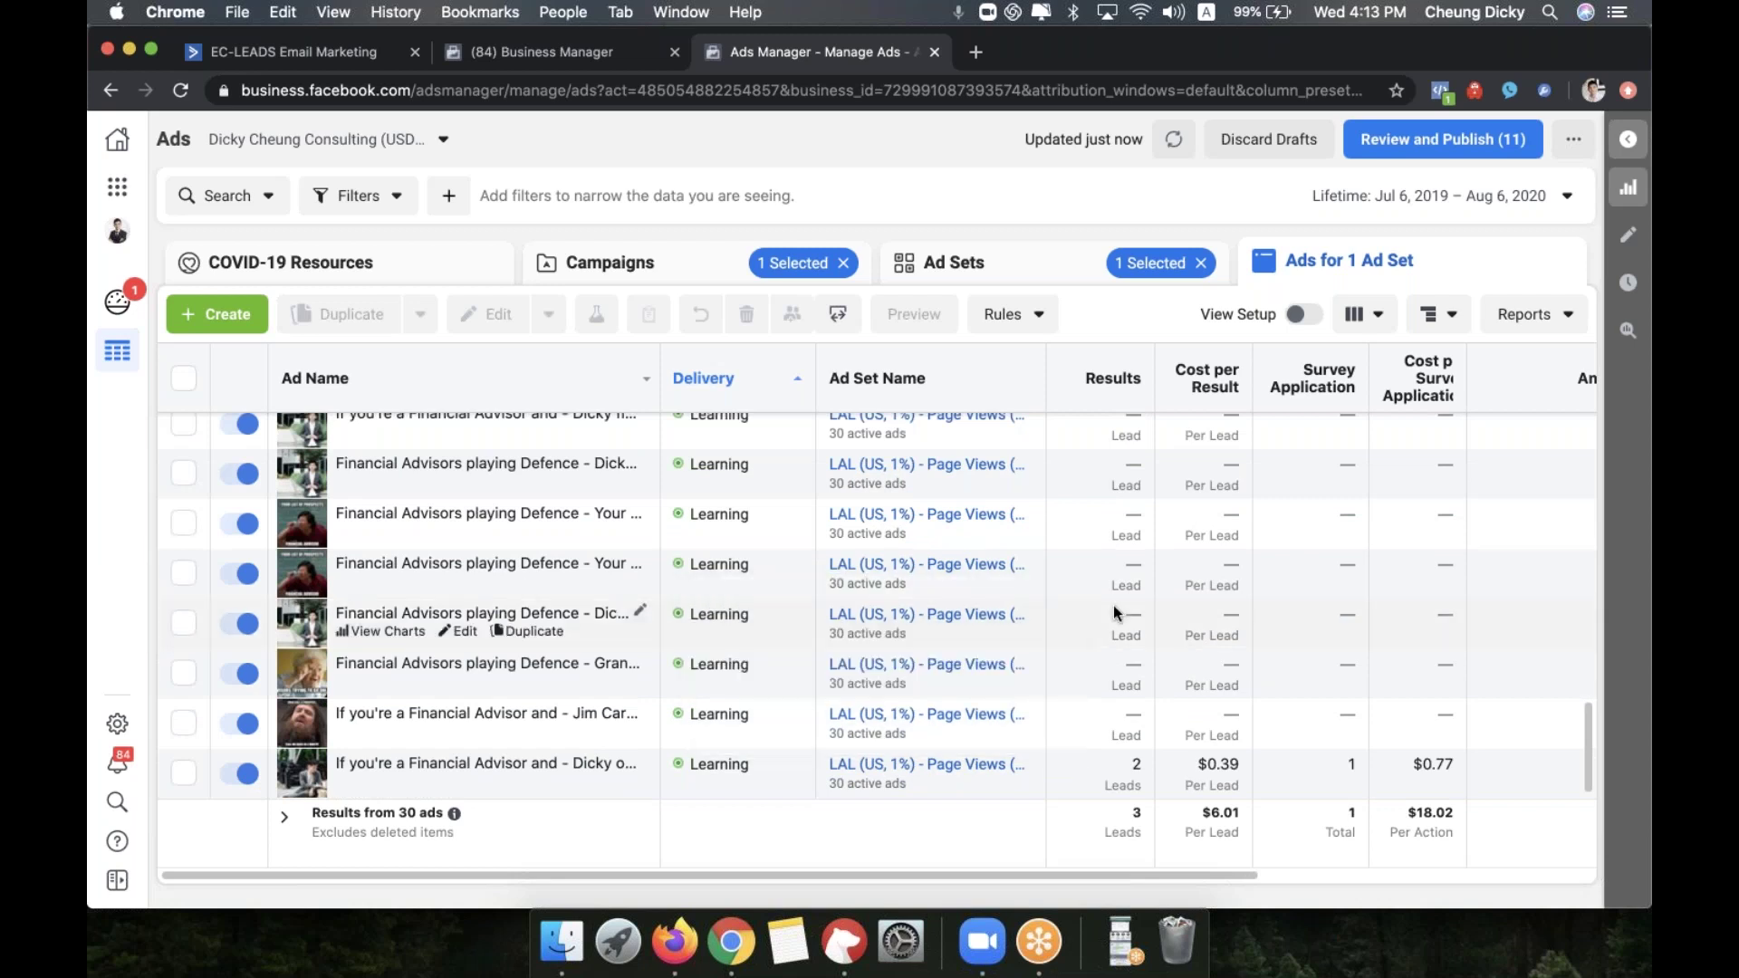
pyautogui.hscroll(3, 1130, 639)
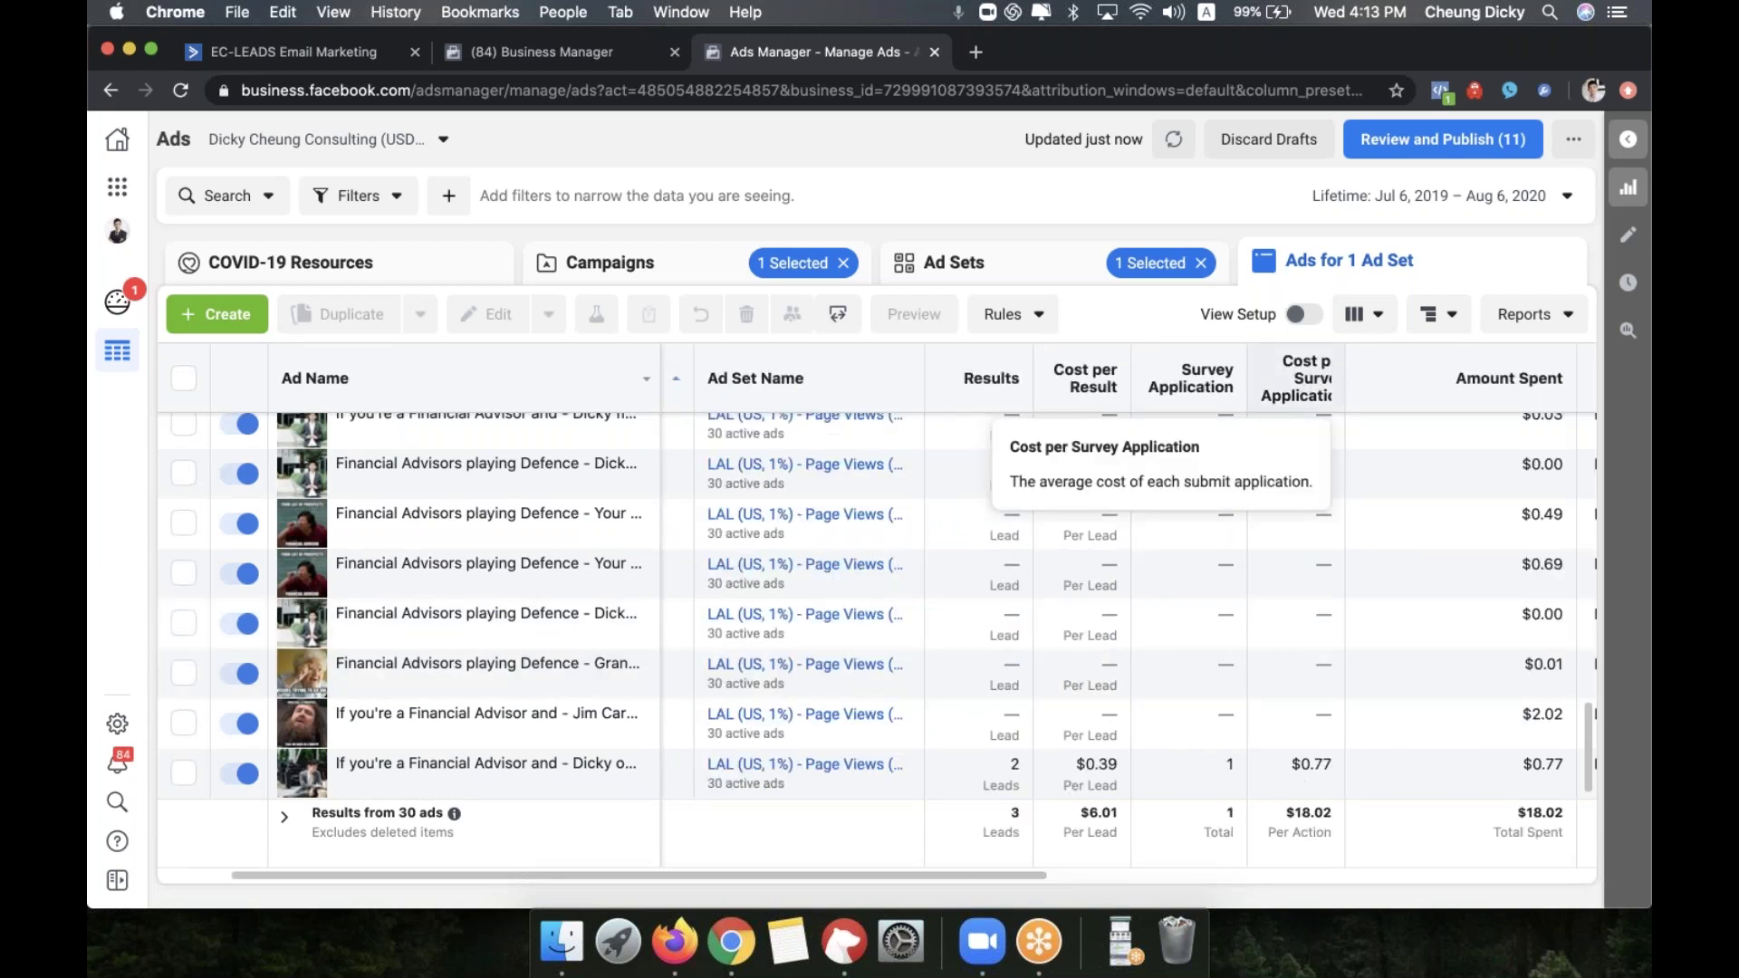
pyautogui.doubleClick(1342, 371)
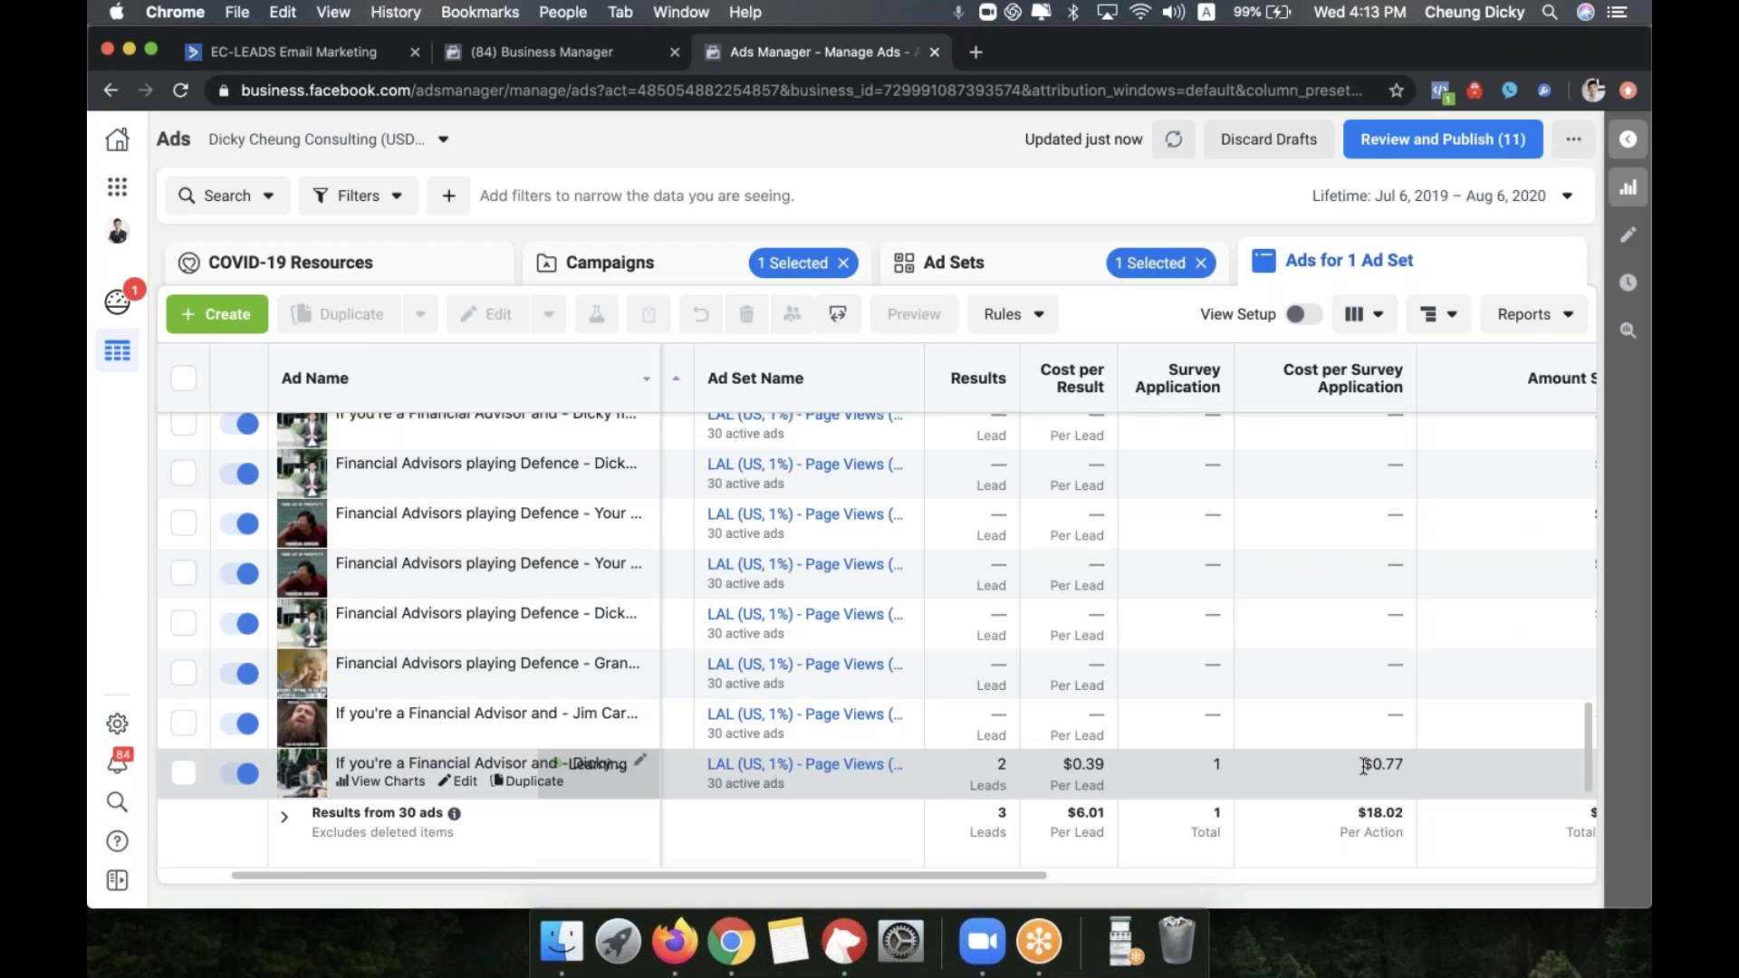
# Select the ad costing $0.77, then go back to the ad sets table
pyautogui.moveTo(1363, 766); pyautogui.dragTo(1405, 768)
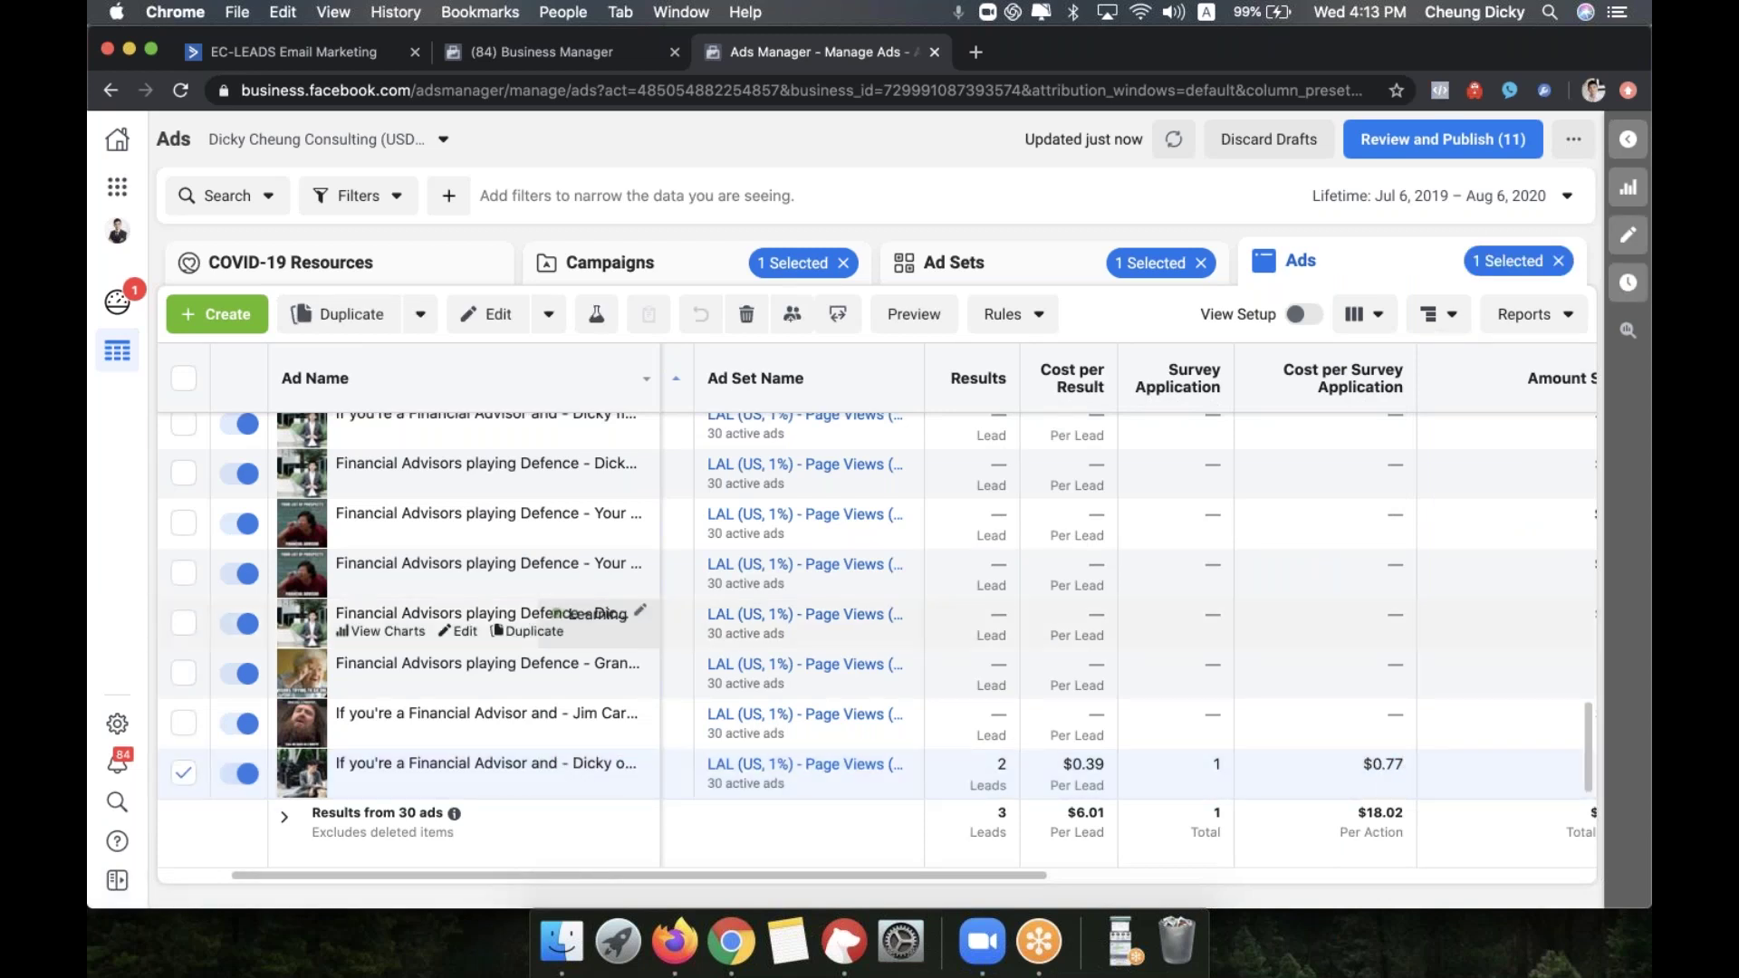
pyautogui.scroll(15, 1355, 625)
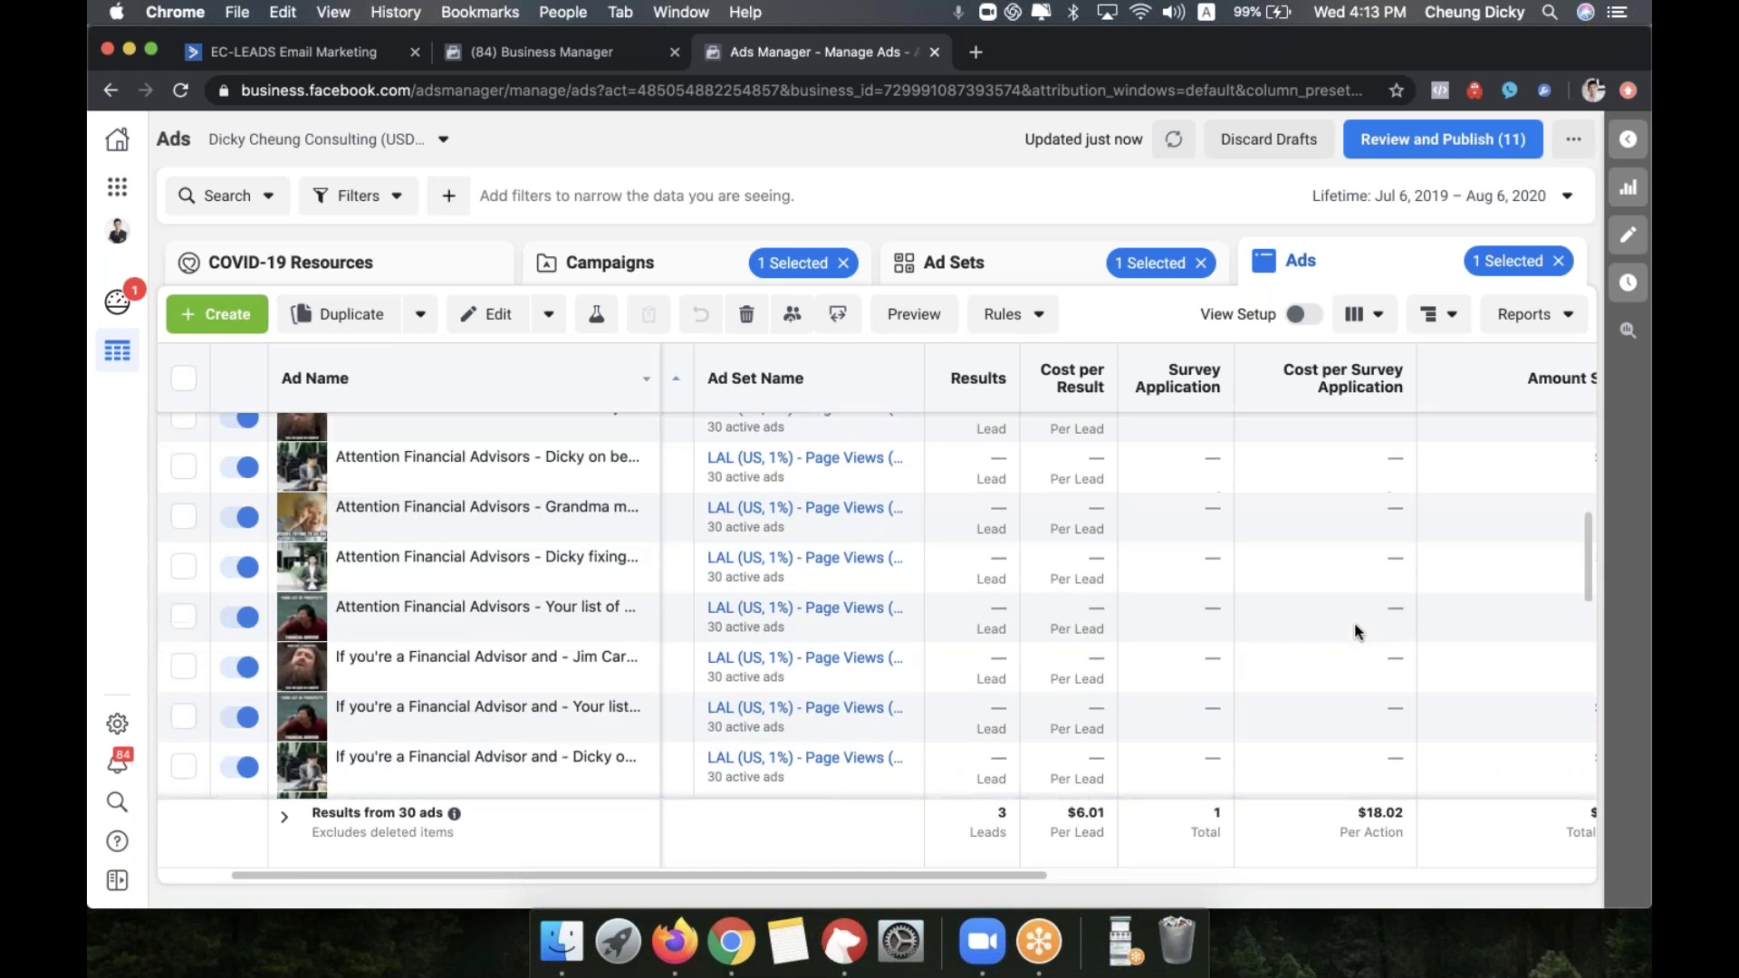
pyautogui.scroll(-15, 1355, 631)
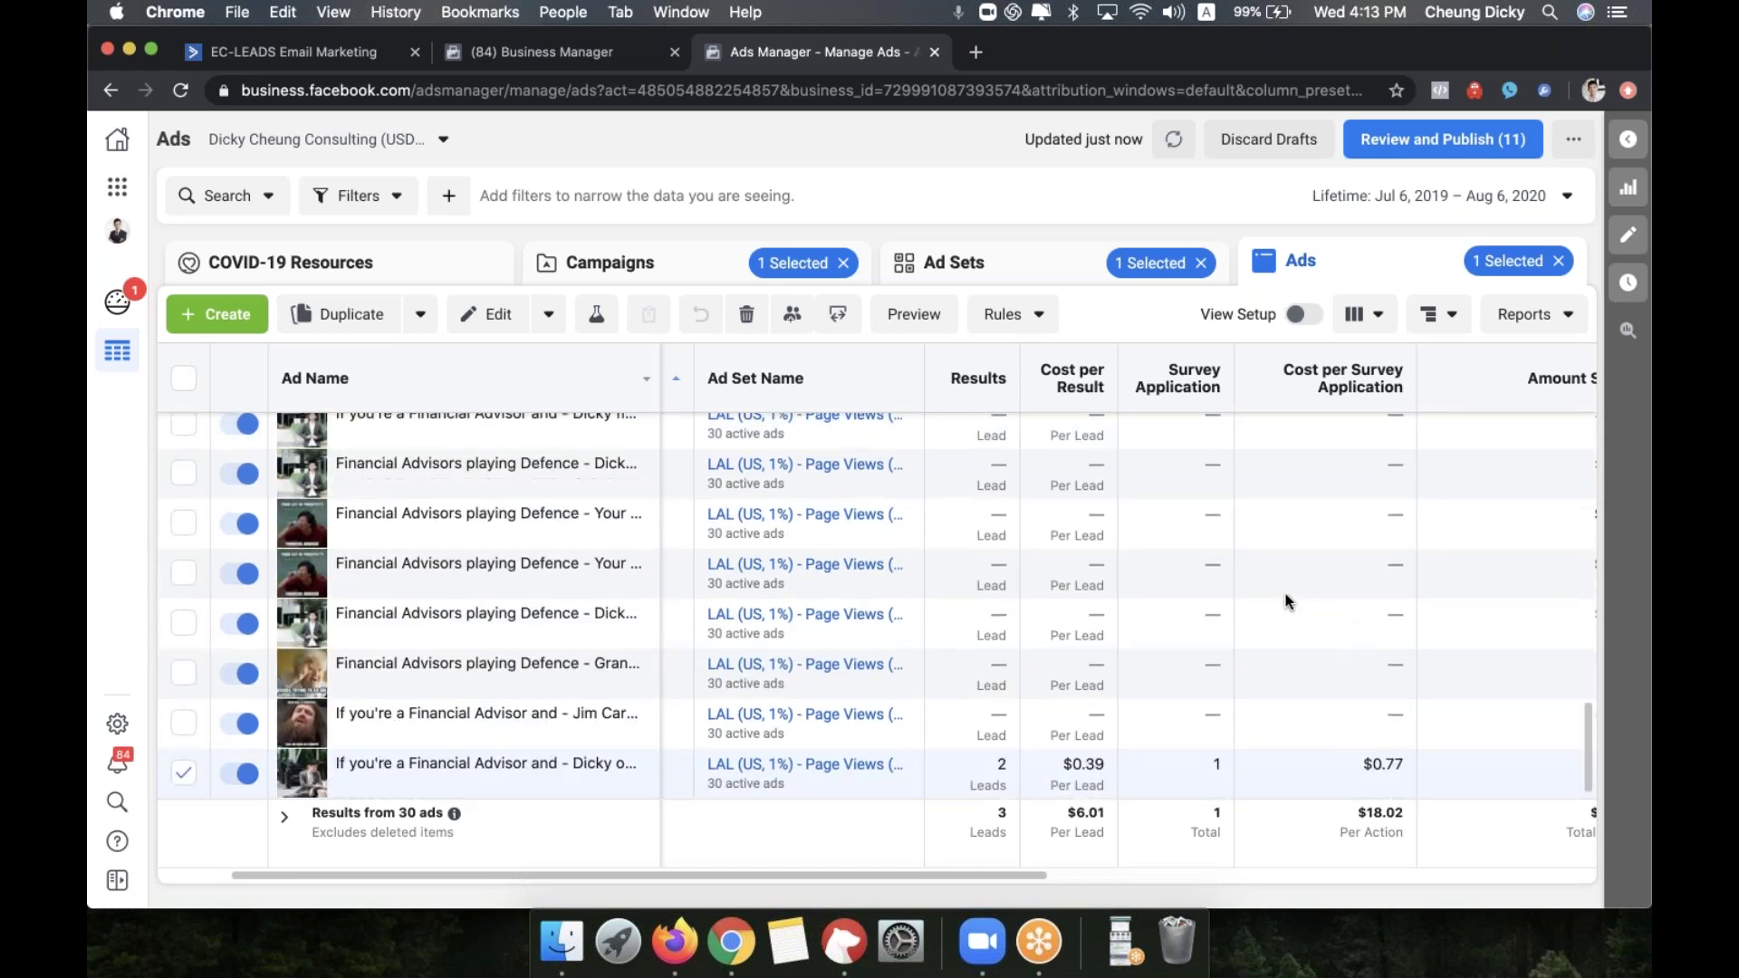
pyautogui.click(952, 258)
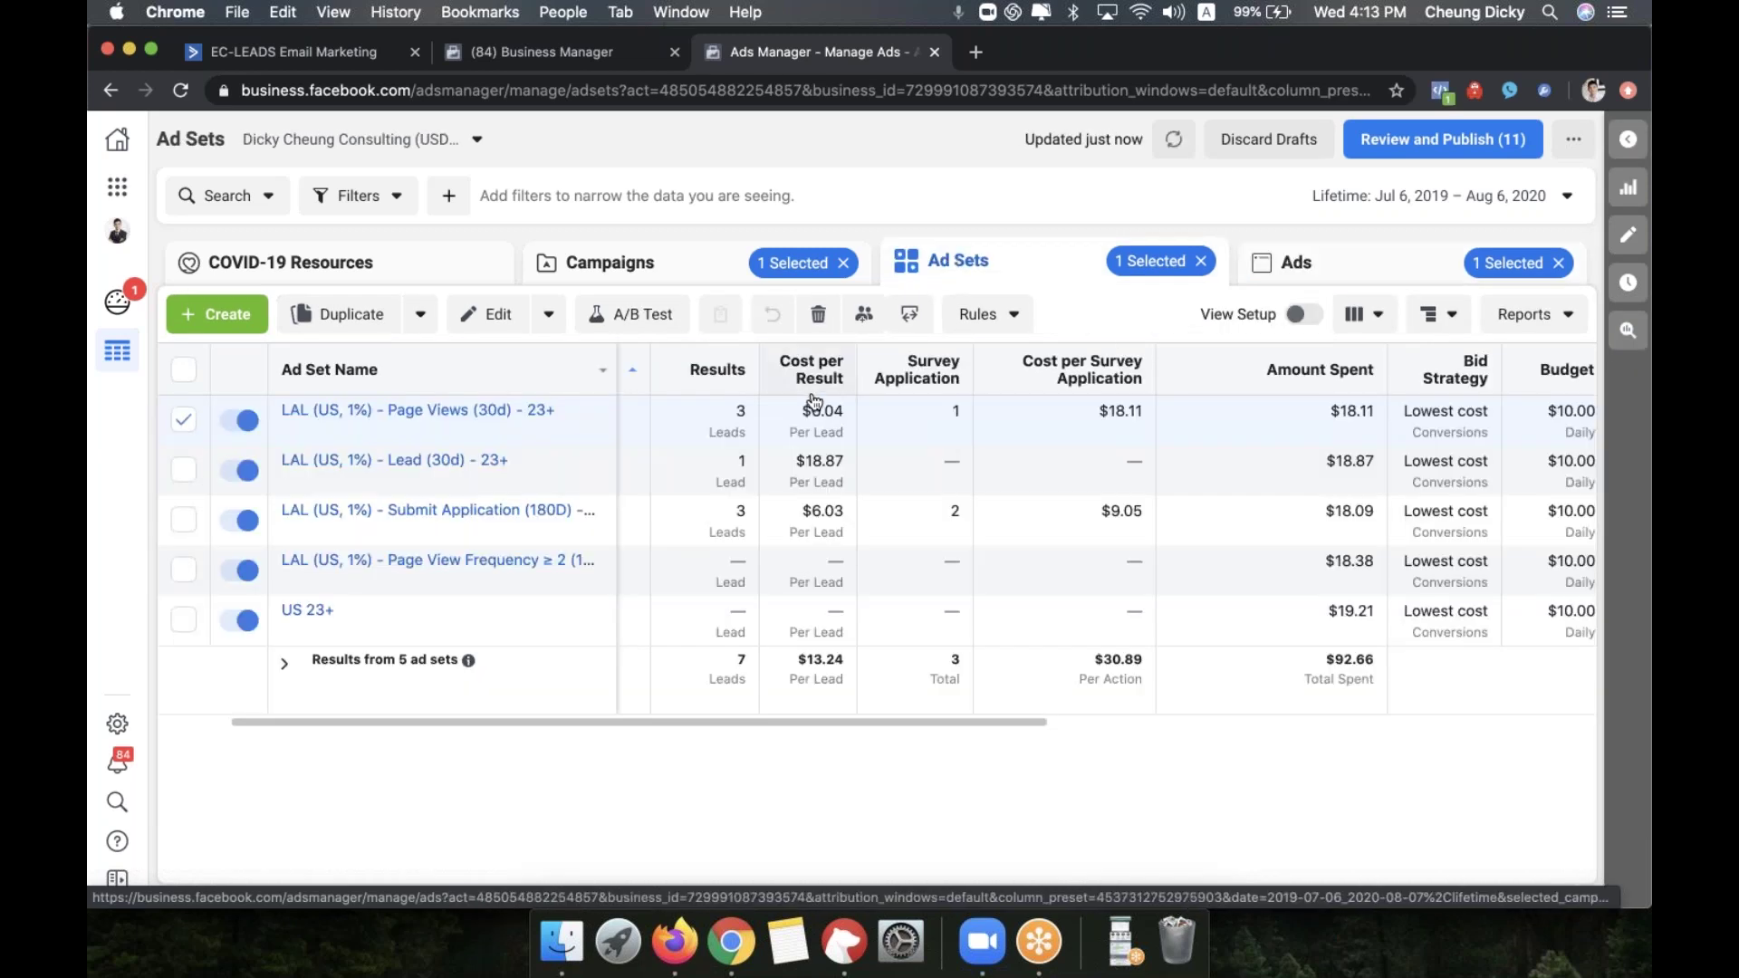
# Scroll the five ad sets table sideways to check Budget, Reach, Impressions and Link Clicks
pyautogui.moveTo(861, 426)
pyautogui.hscroll(5, 1096, 436)
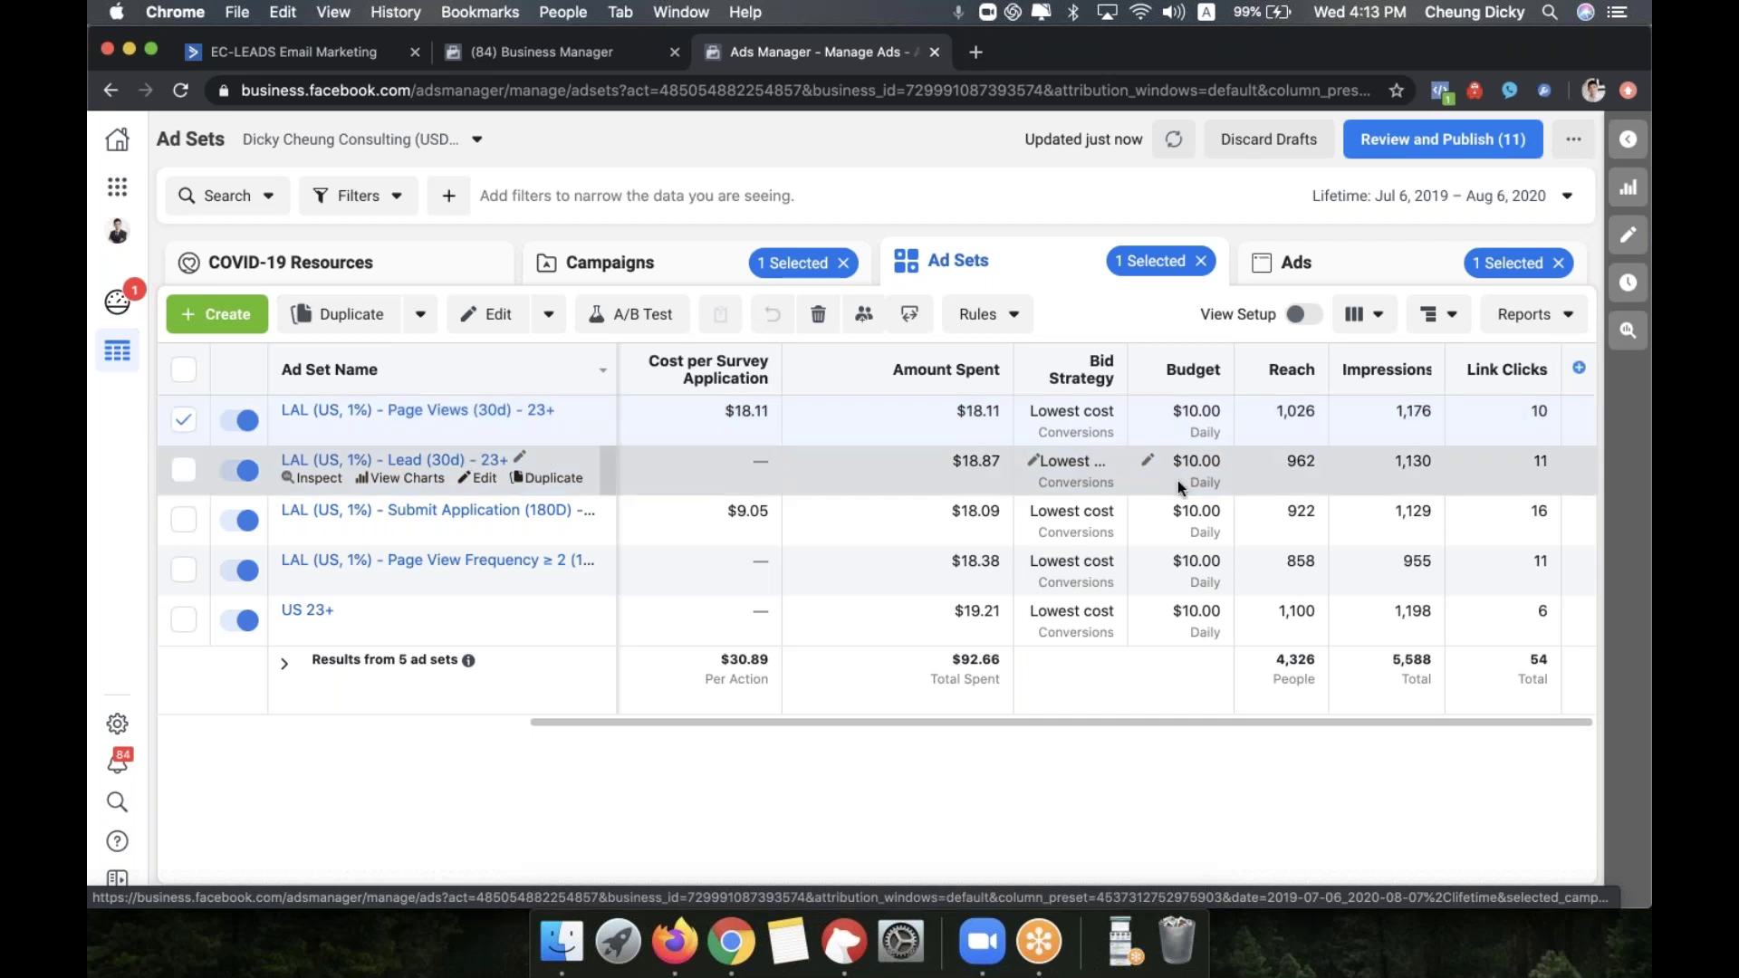
pyautogui.hscroll(-2, 1195, 393)
pyautogui.hscroll(-10, 878, 538)
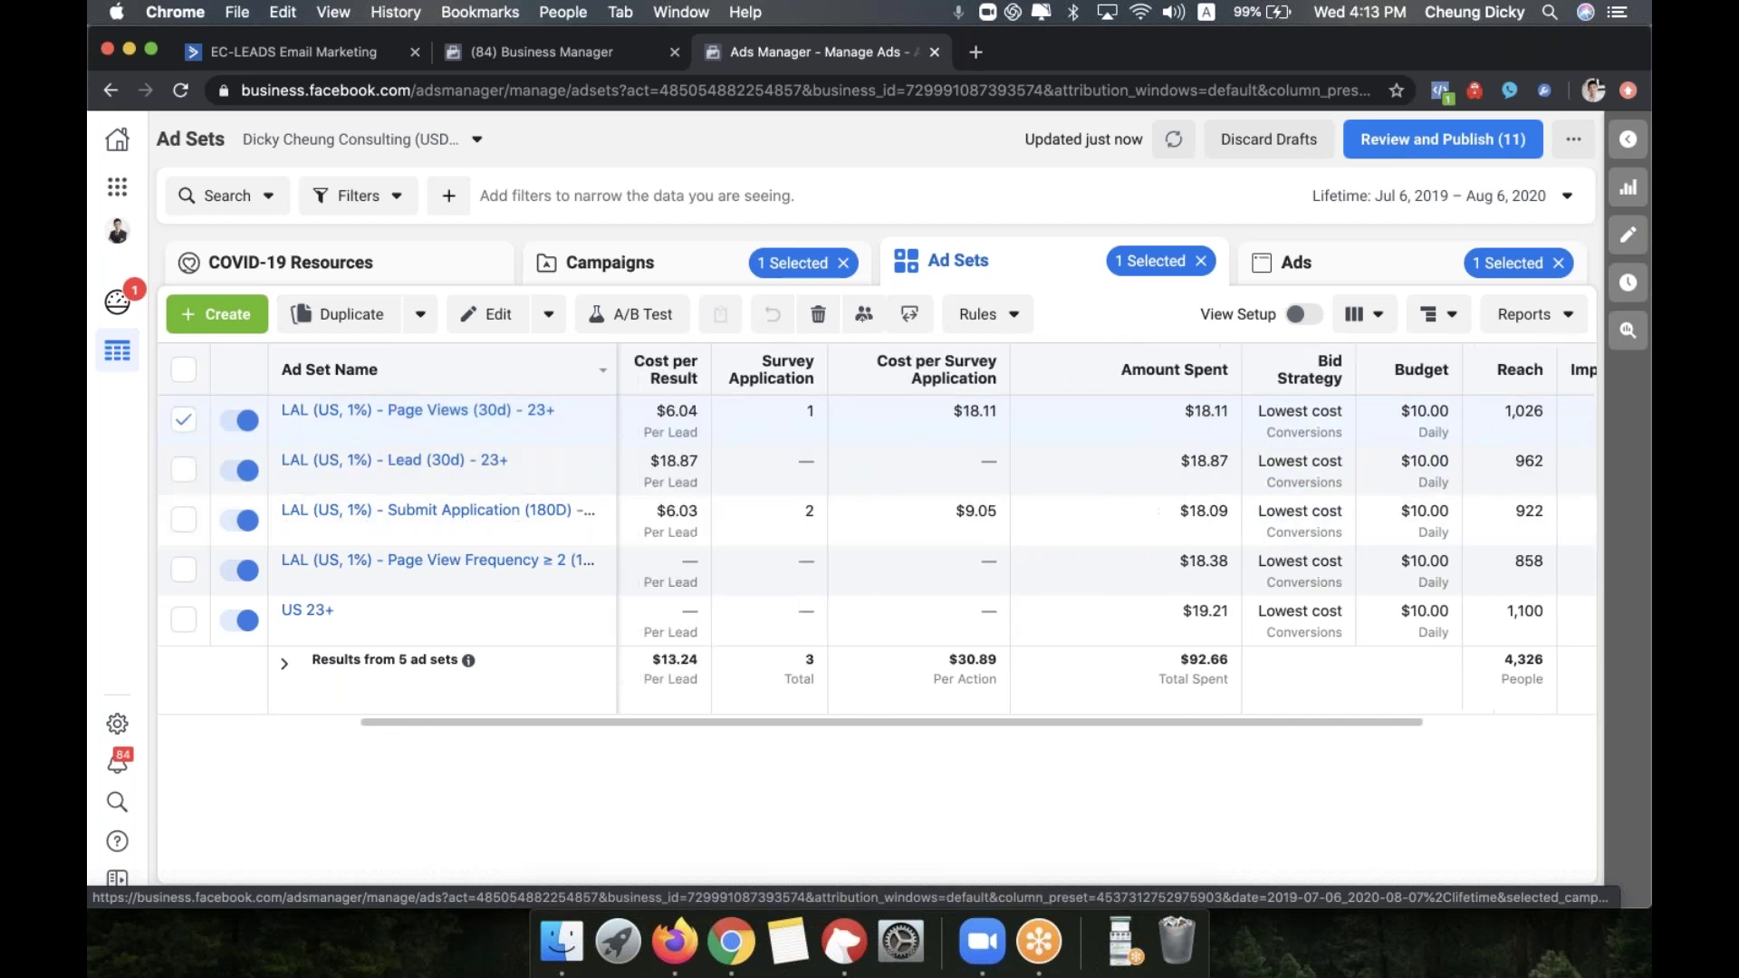
pyautogui.hscroll(10, 876, 535)
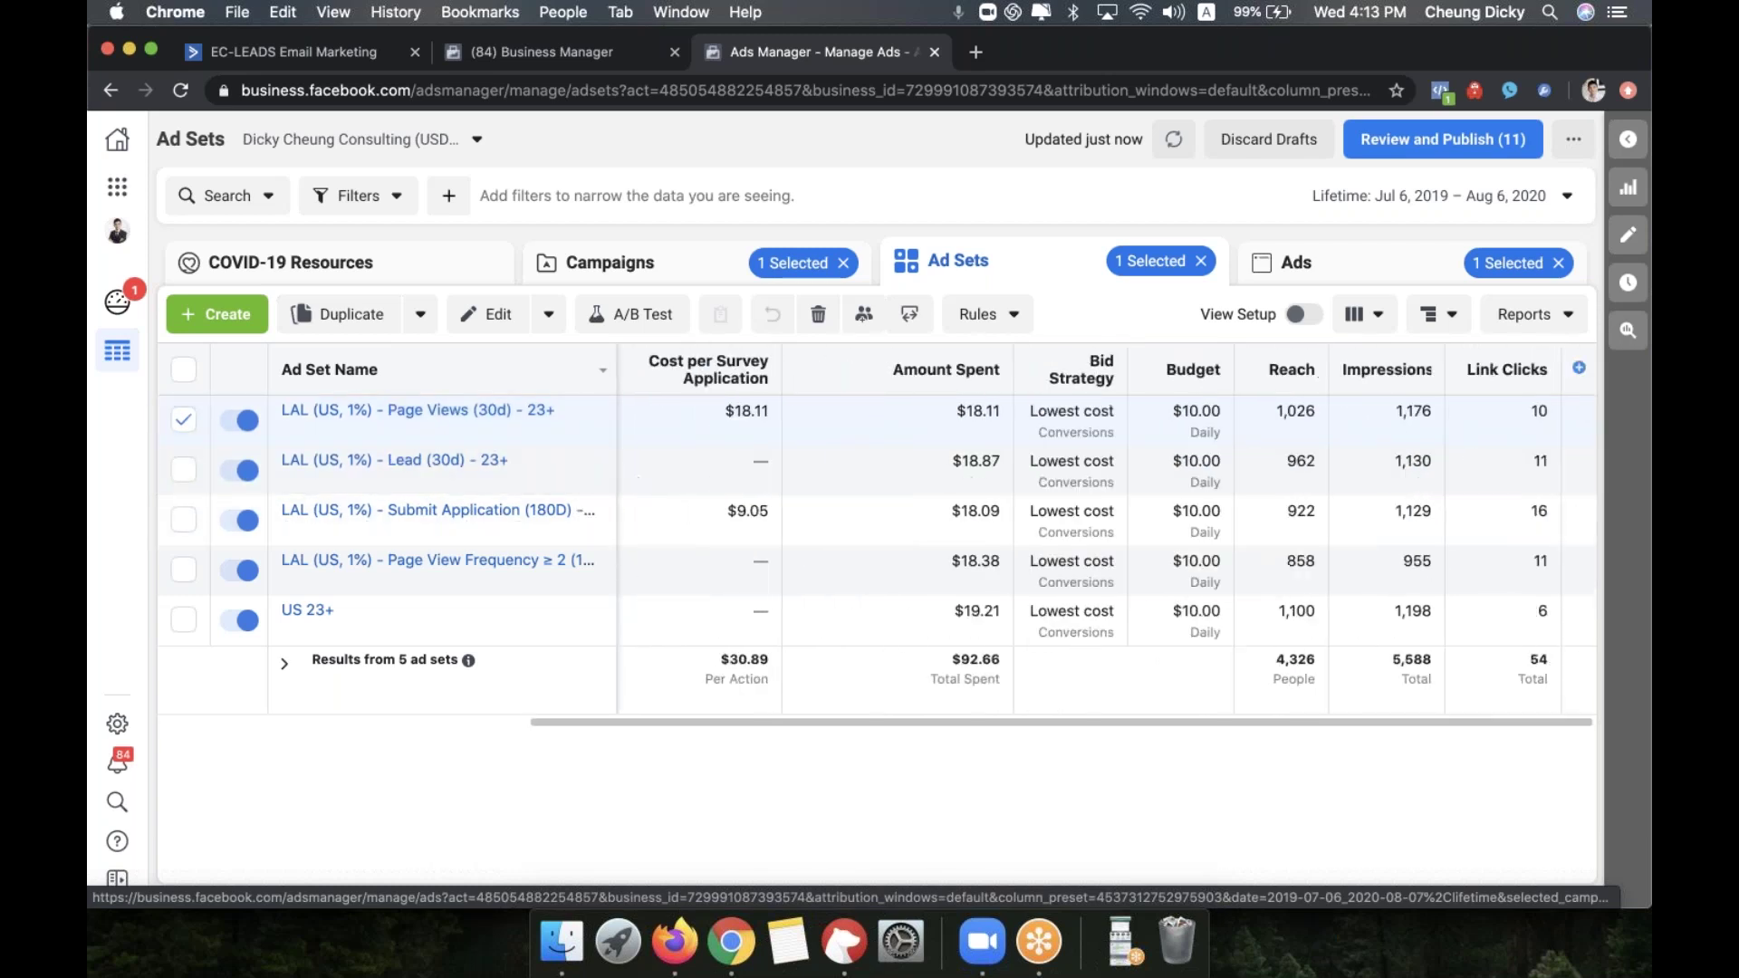
pyautogui.hscroll(-10, 877, 534)
pyautogui.hscroll(10, 877, 534)
pyautogui.hscroll(-10, 877, 534)
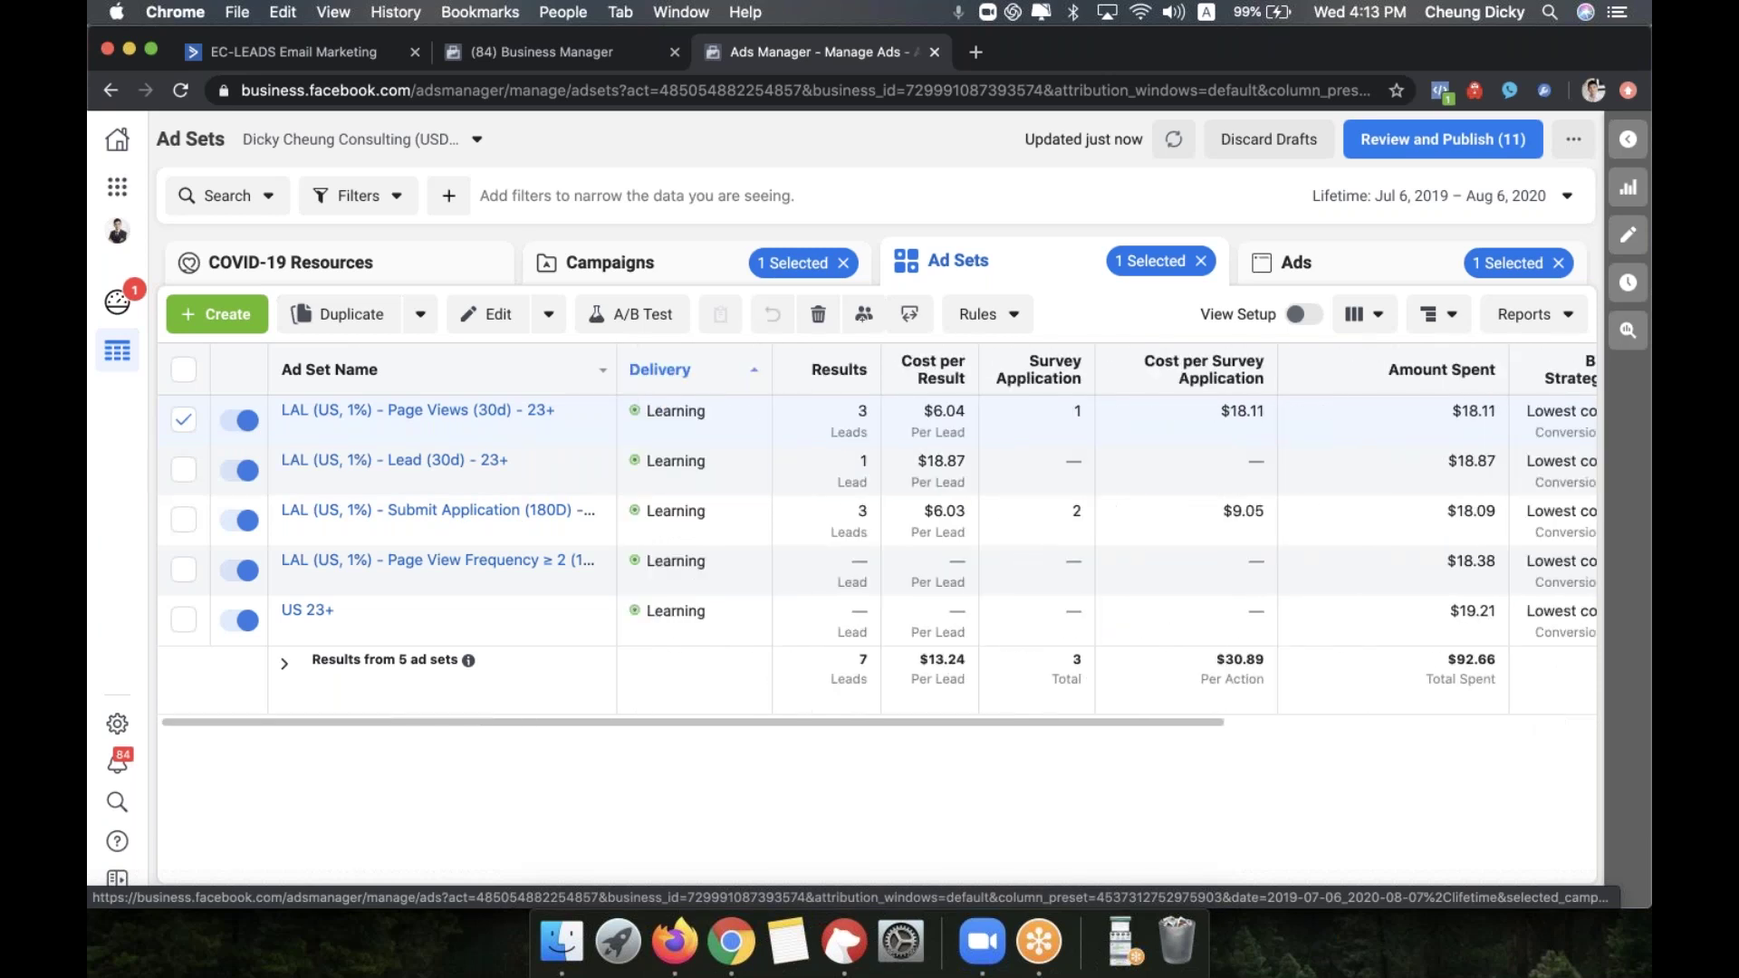
pyautogui.hscroll(10, 877, 535)
pyautogui.hscroll(-10, 876, 534)
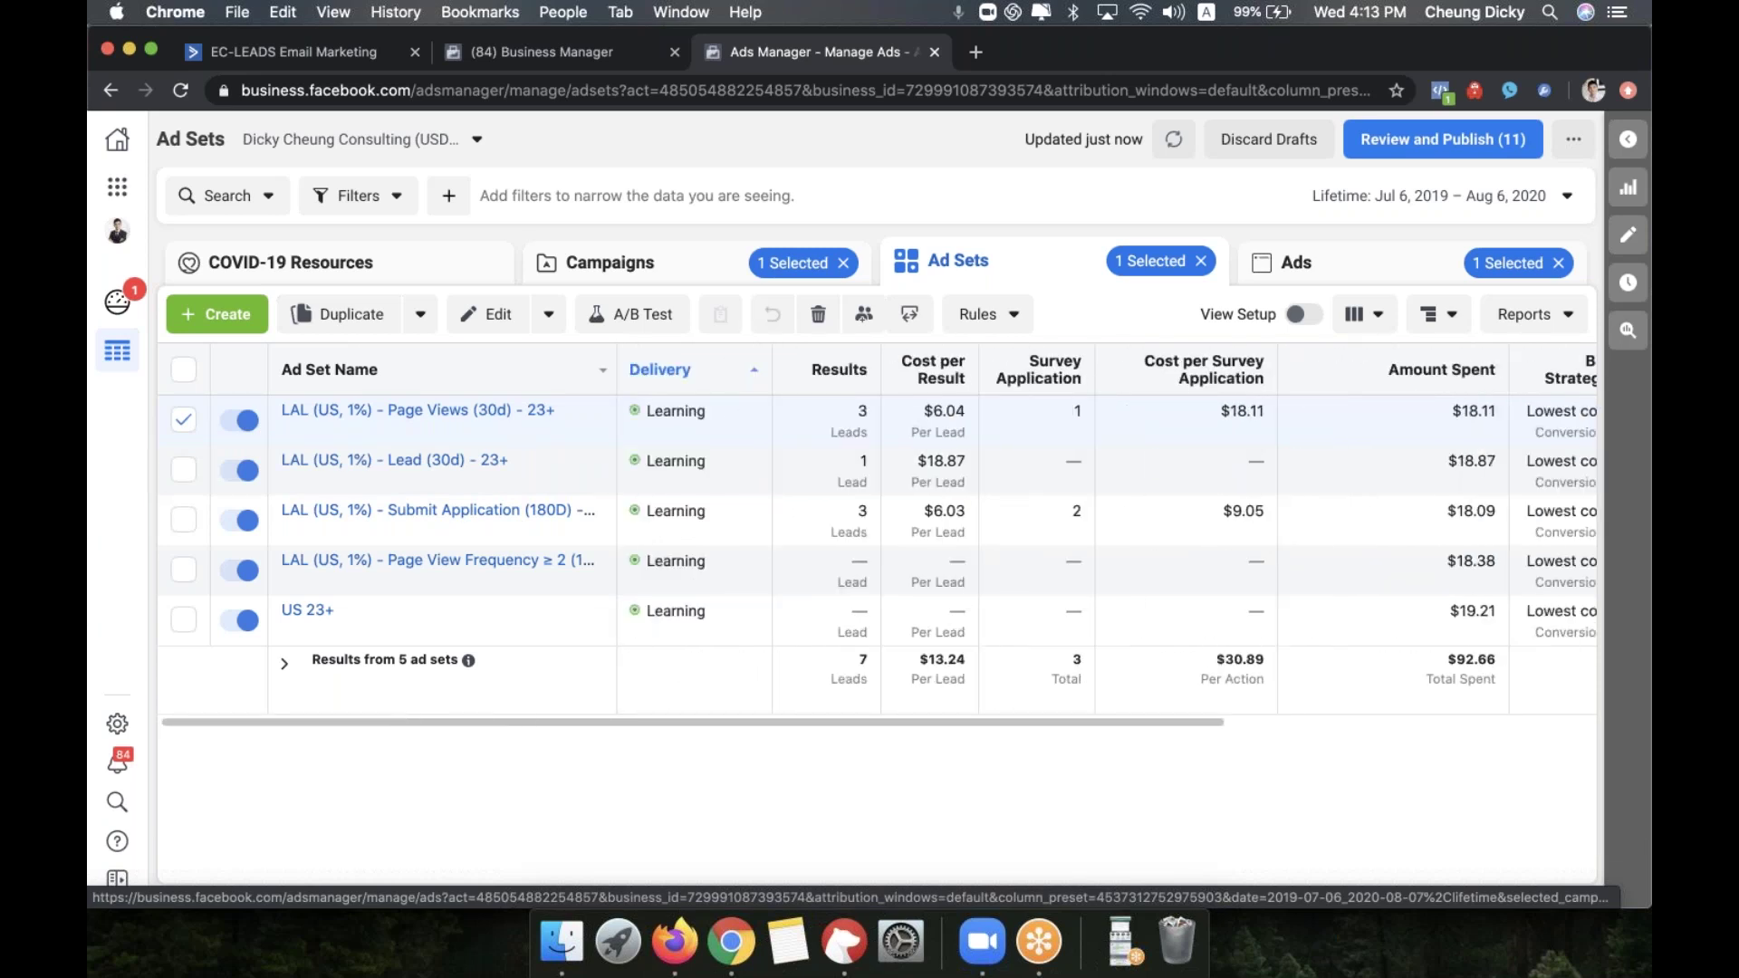